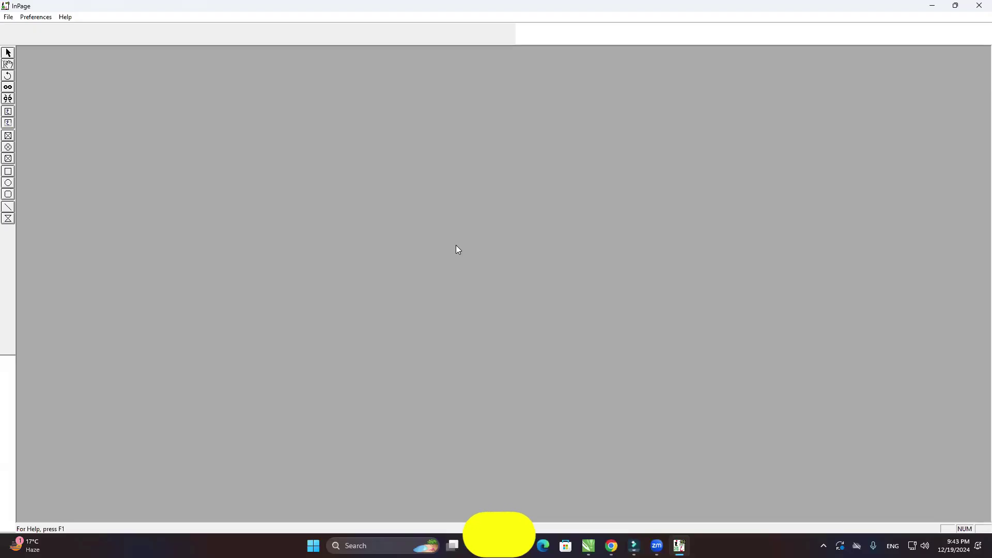
# - Open InPage's New Document dialog with Ctrl+N
pyautogui.hotkey('ctrl', 'n')
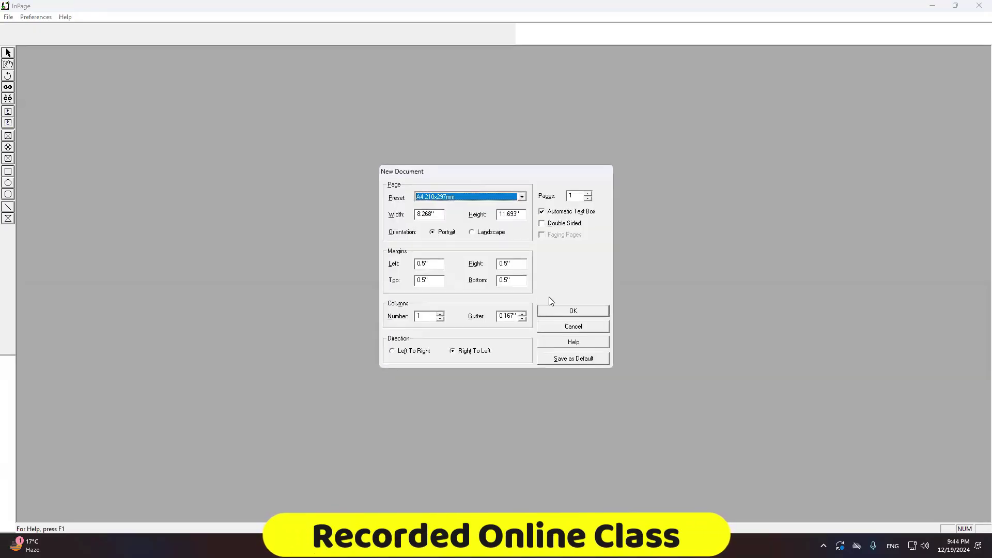
# - Bring the Untitled-4 drawing forward and marquee-select the whole donor table page
pyautogui.moveTo(588, 545)
pyautogui.click(511, 502)
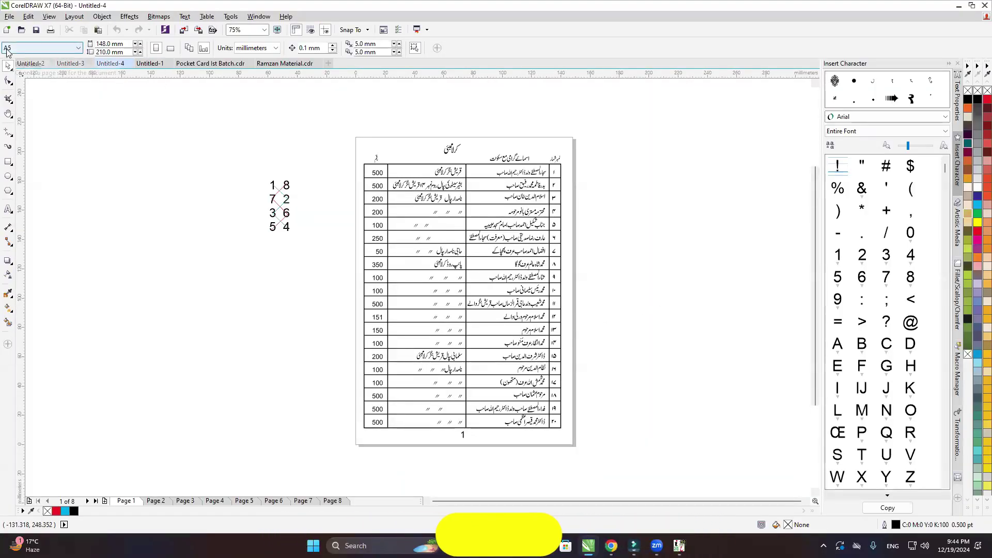
pyautogui.hscroll(-5, 310, 282)
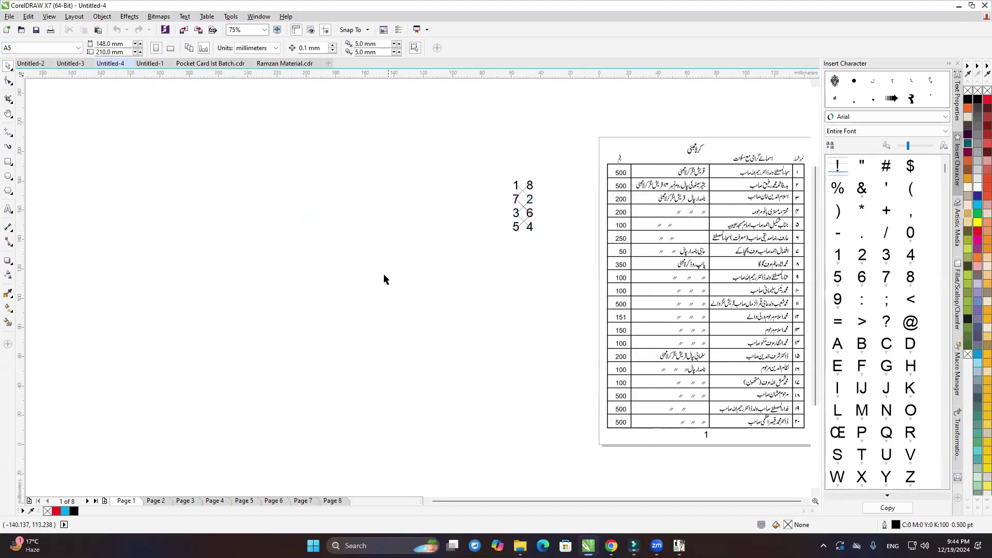
pyautogui.hscroll(3, 463, 206)
pyautogui.scroll(-2, 465, 129)
pyautogui.moveTo(459, 88); pyautogui.dragTo(713, 416)
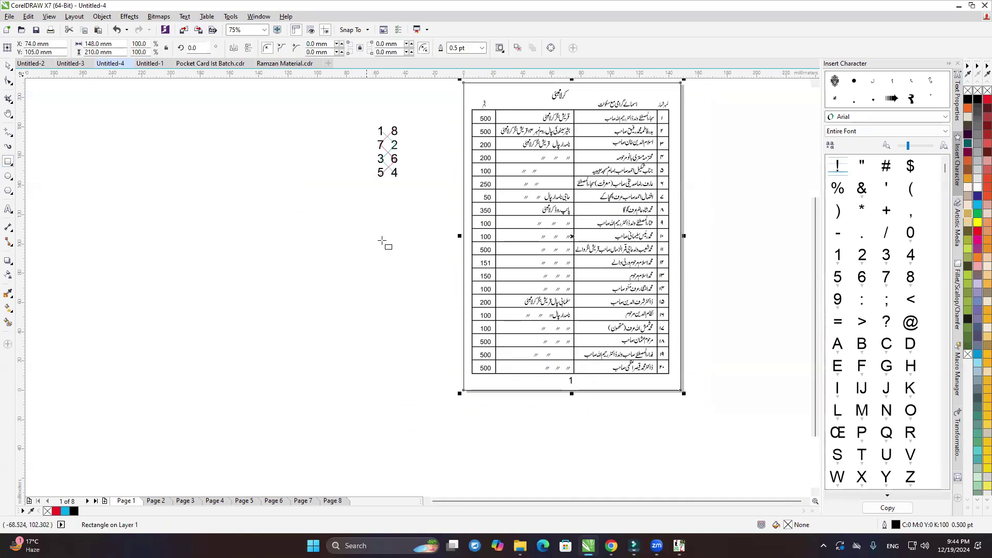
pyautogui.scroll(1, 413, 207)
pyautogui.click(439, 106)
pyautogui.moveTo(439, 106); pyautogui.dragTo(738, 483)
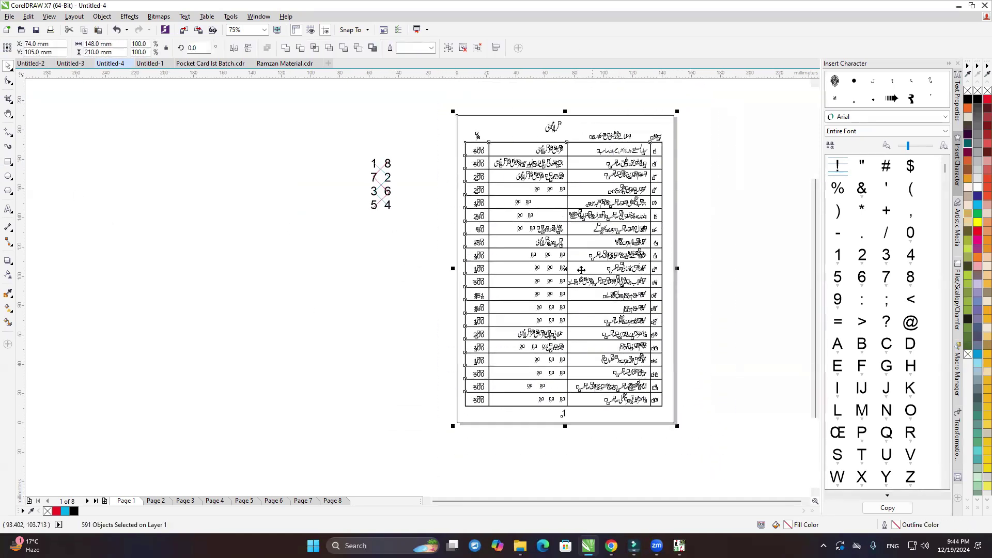
# - Place a copy of the table to the left, renumber it 2, and select both tables
pyautogui.moveTo(564, 273); pyautogui.dragTo(454, 284)
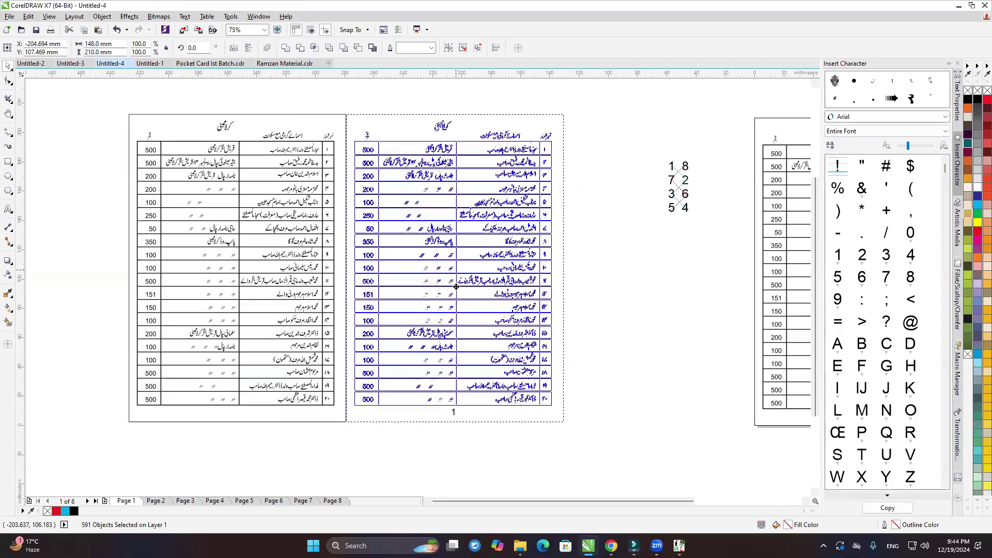
pyautogui.click(609, 310)
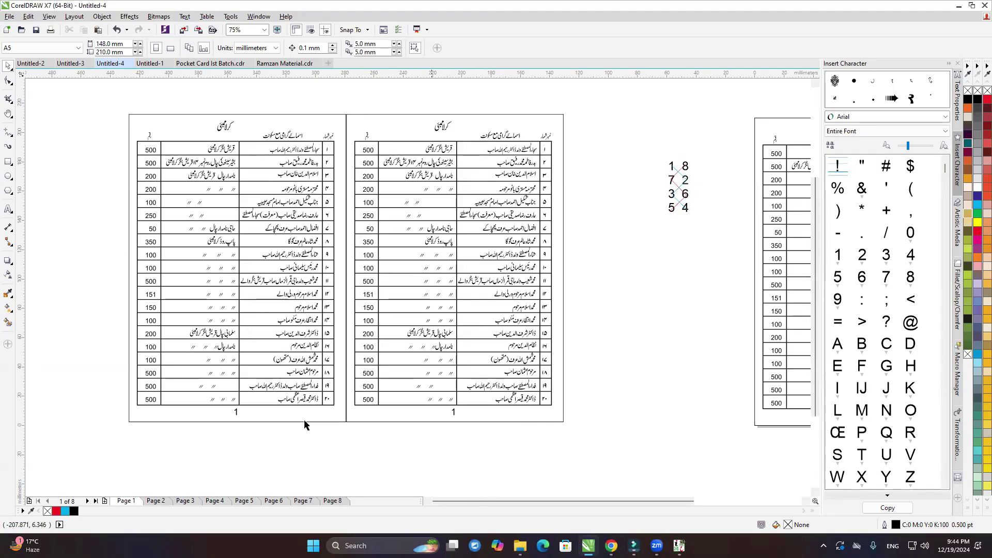
pyautogui.doubleClick(235, 413)
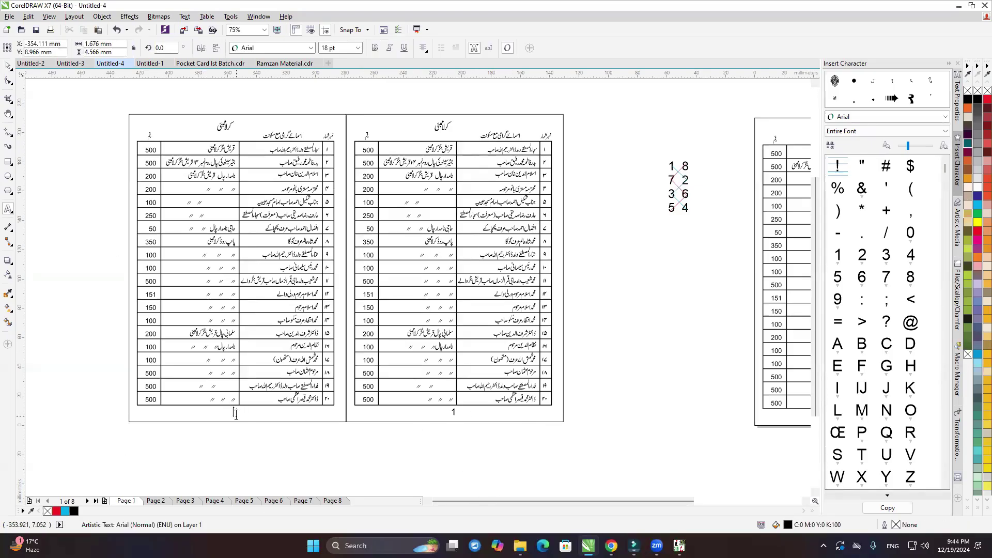
pyautogui.write('2')
pyautogui.click(10, 68)
pyautogui.press('Escape')
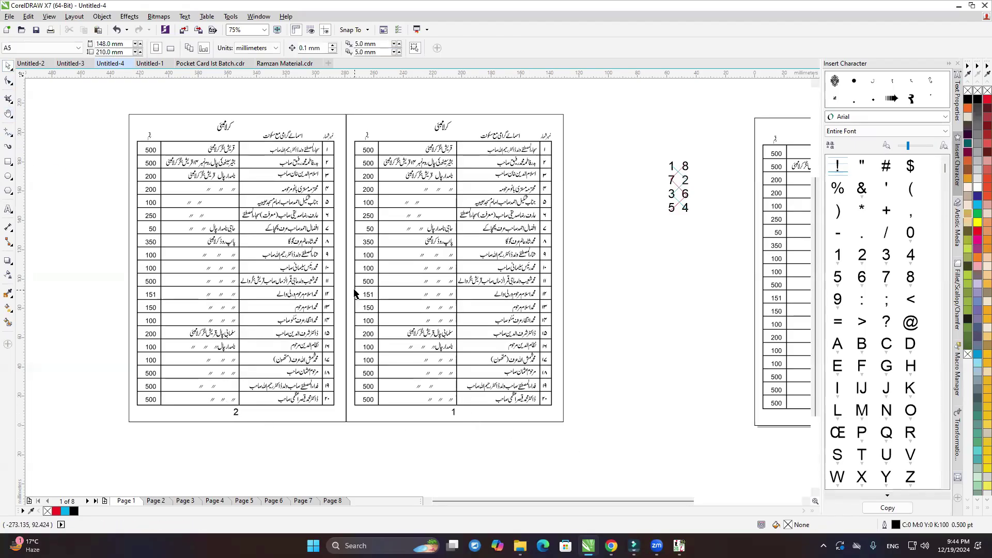
pyautogui.moveTo(90, 93); pyautogui.dragTo(625, 461)
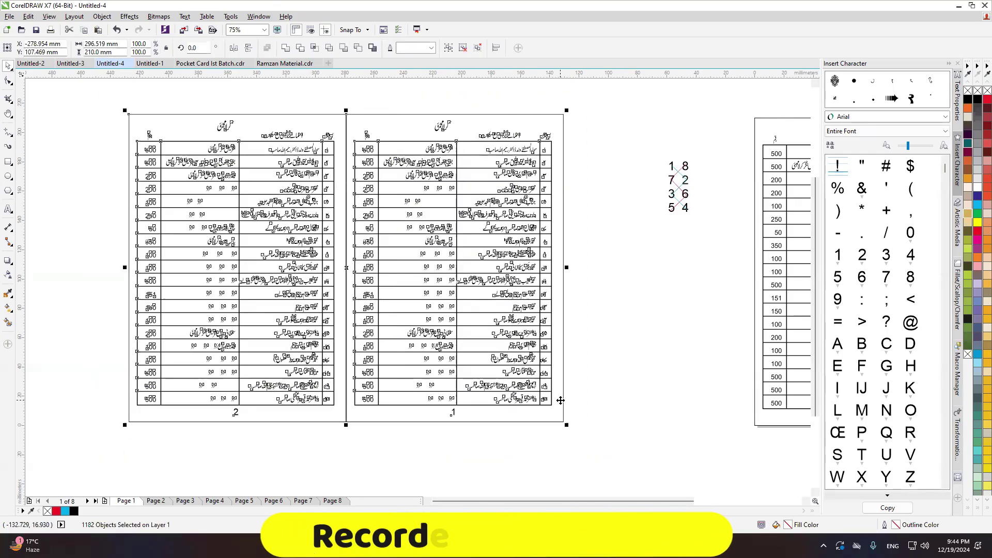
pyautogui.click(615, 342)
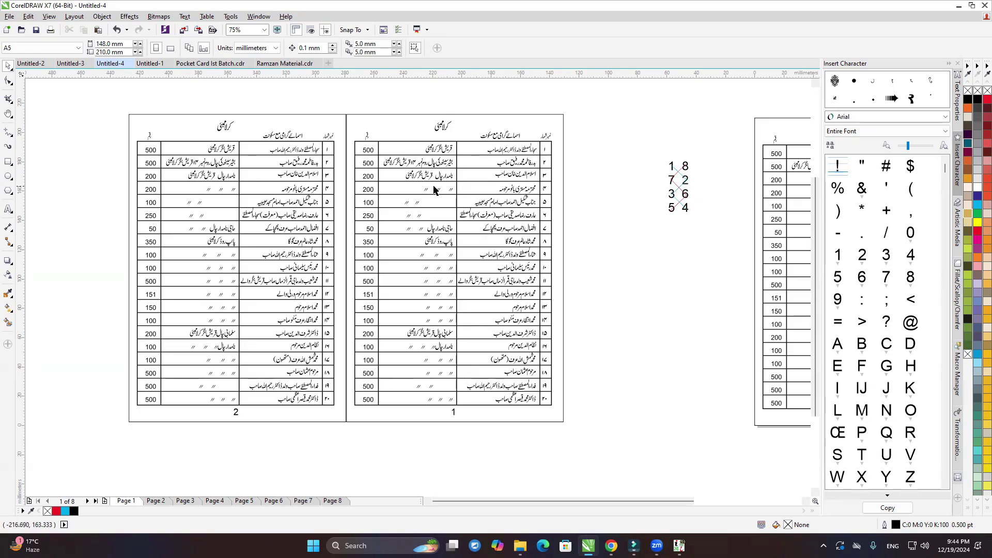
pyautogui.hscroll(5, 491, 255)
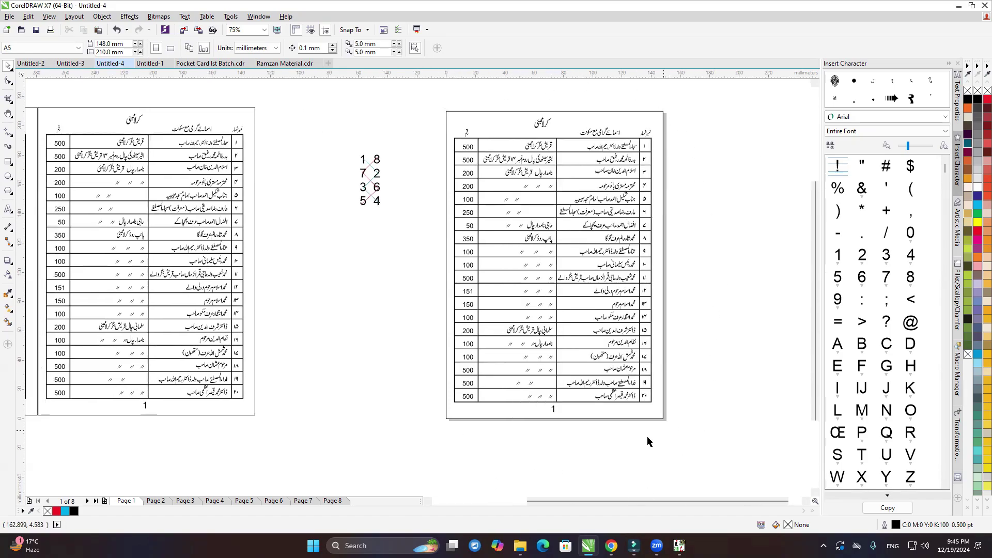
pyautogui.hscroll(-5, 619, 439)
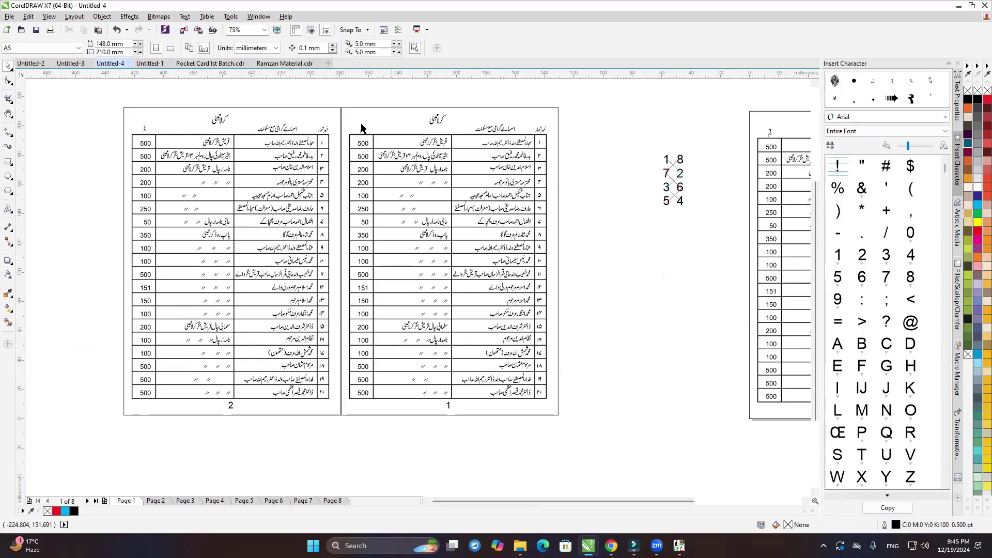
pyautogui.hscroll(5, 336, 215)
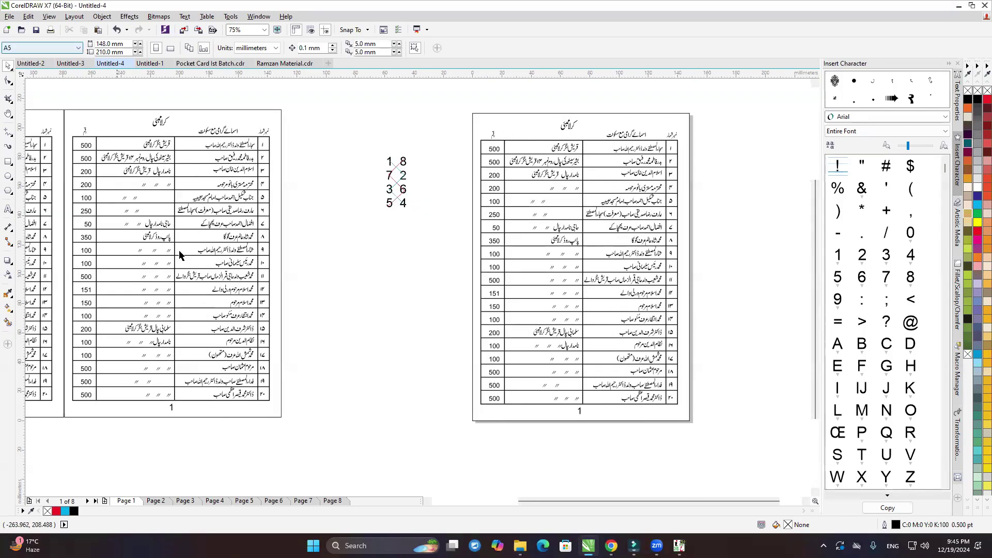
# - Return to InPage's New Document dialog and choose the A5 148x210mm preset
pyautogui.moveTo(679, 546)
pyautogui.click(679, 492)
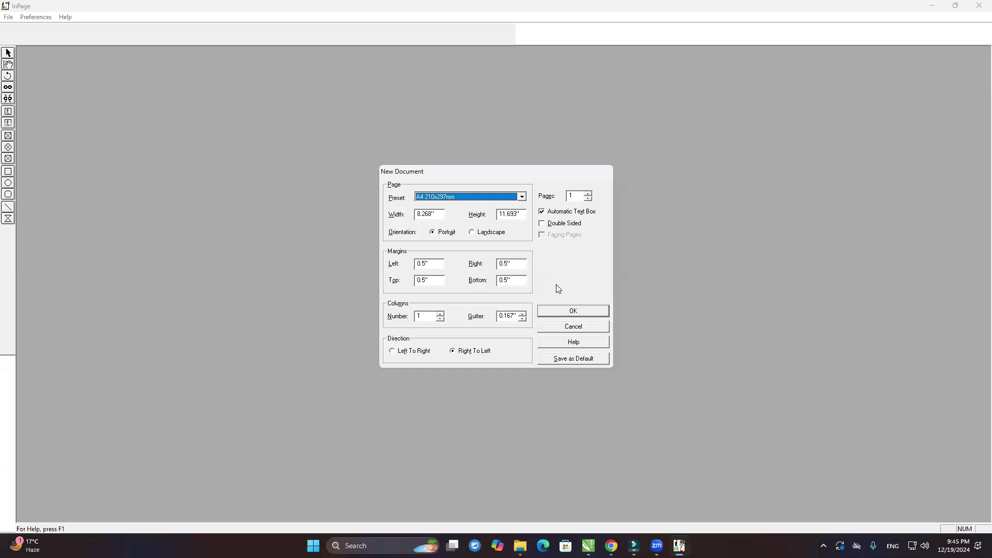
pyautogui.click(433, 198)
pyautogui.click(429, 205)
# - Set the left, right, top and bottom margins all to 0.4
pyautogui.doubleClick(428, 264)
pyautogui.write('0.4')
pyautogui.press('Tab')
pyautogui.write('0.4')
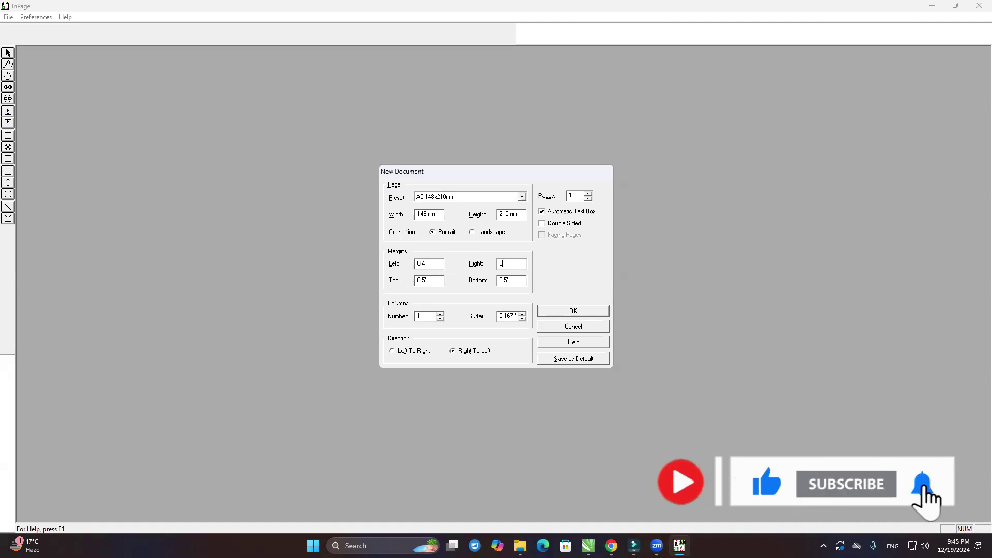
pyautogui.press('Tab')
pyautogui.write('0.4')
pyautogui.press('Tab')
pyautogui.write('0.4')
pyautogui.press('Tab')
pyautogui.press('Tab')
pyautogui.press('Tab')
# - Turn off Automatic Text Box, turn on Double Sided, and create the document
pyautogui.click(549, 216)
pyautogui.click(543, 224)
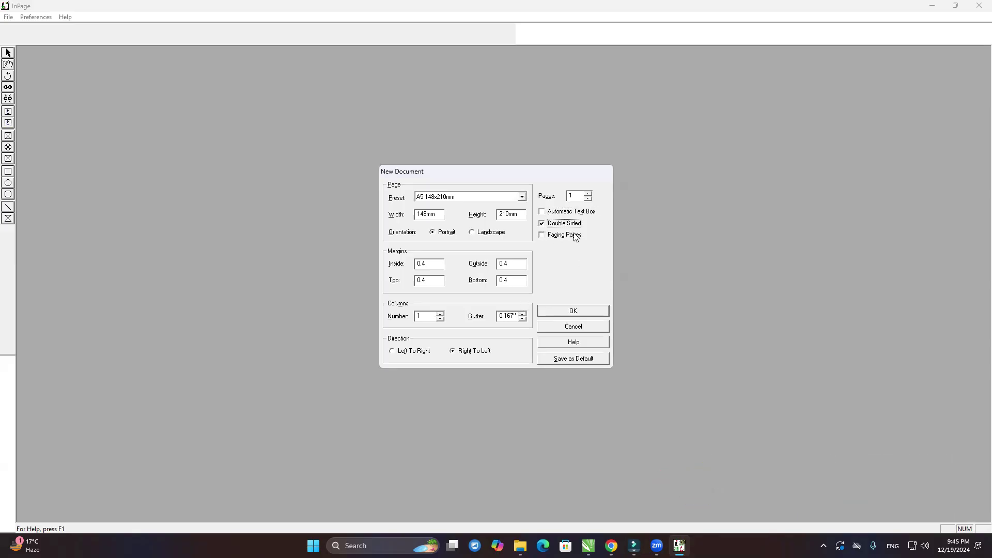
pyautogui.click(579, 312)
pyautogui.scroll(1, 485, 233)
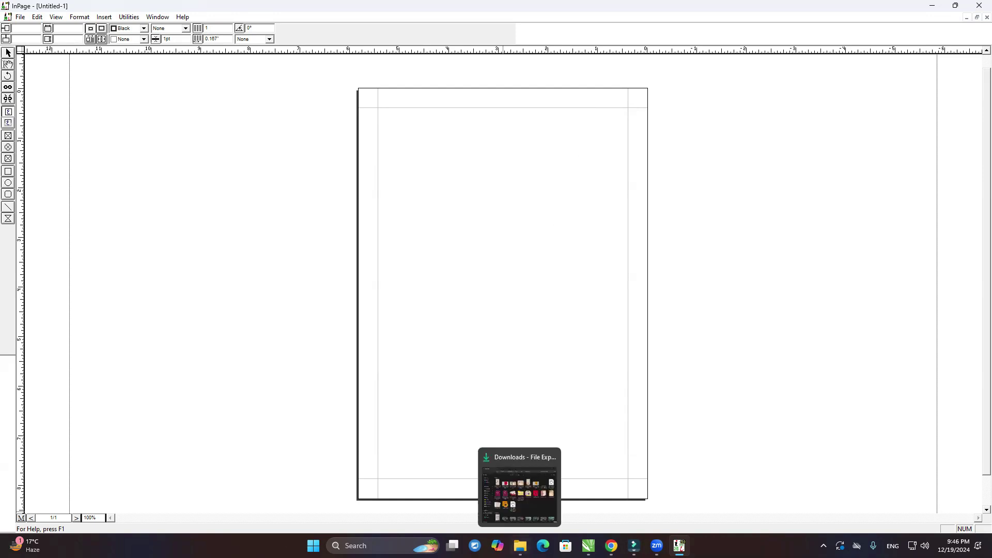
# - Zoom in and out on CorelDRAW's Untitled-4 donor table, then switch back to InPage
pyautogui.moveTo(588, 546)
pyautogui.click(532, 494)
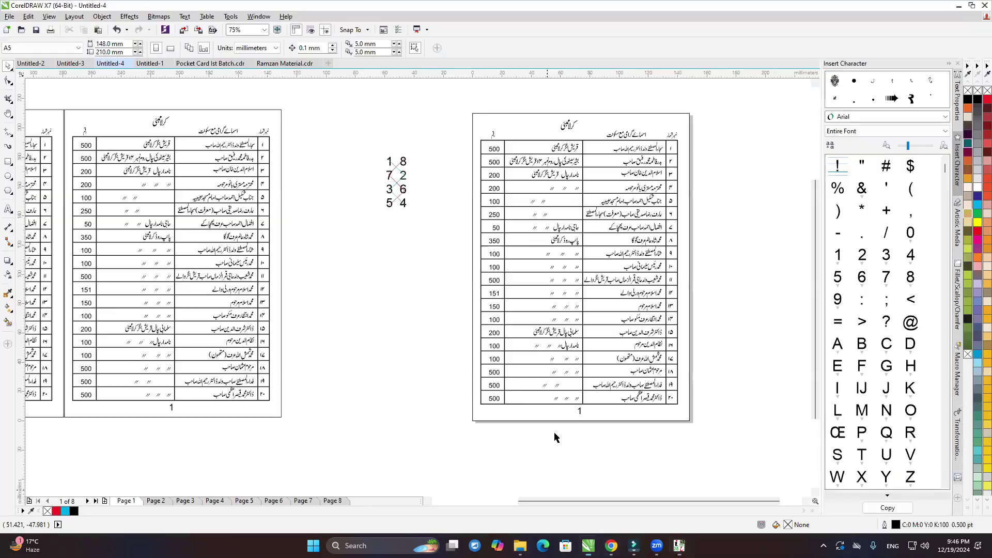
pyautogui.scroll(3, 536, 228)
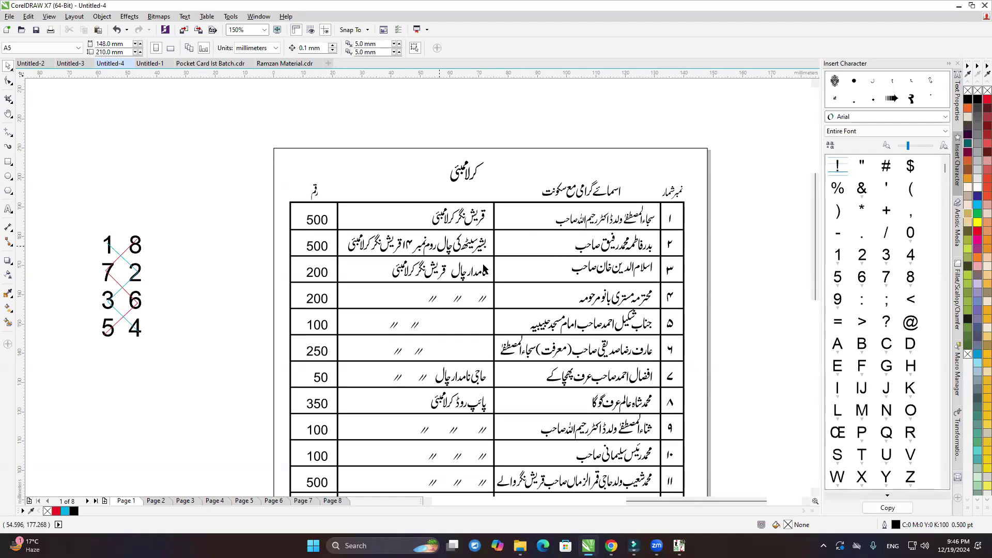
pyautogui.scroll(-2, 504, 299)
pyautogui.scroll(2, 493, 238)
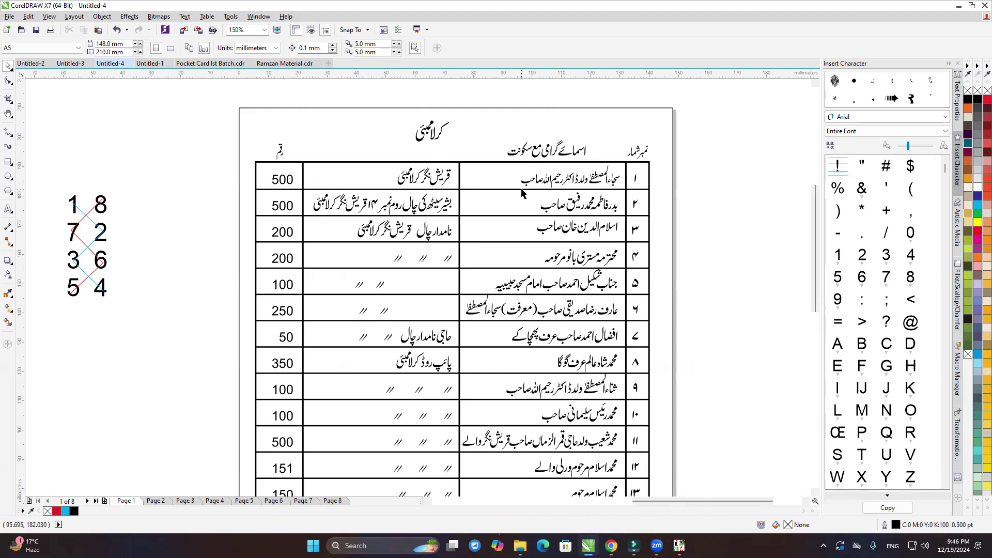
pyautogui.hotkey('alt', 'Tab')
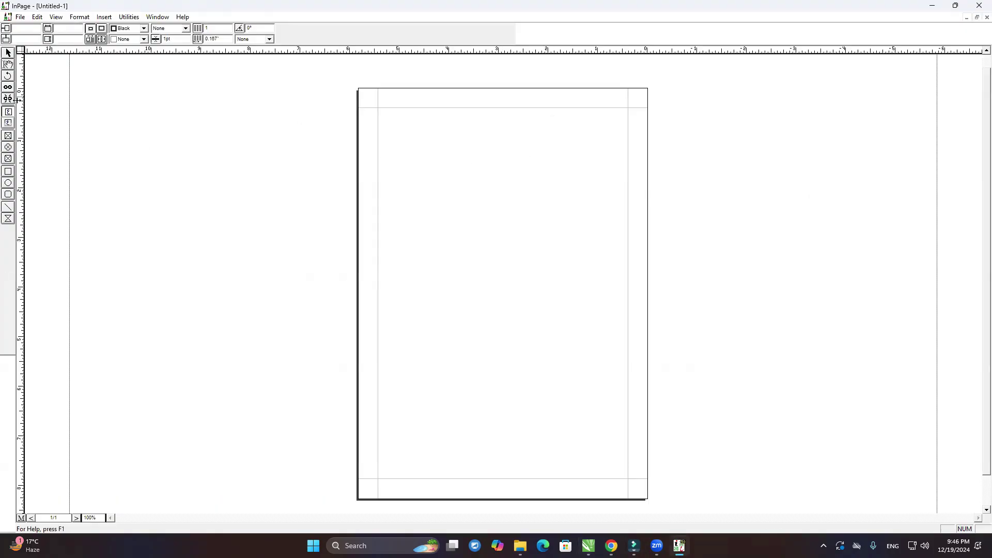
# - Add a second page to Untitled-1 so the page counter reads 1/2
pyautogui.click(8, 112)
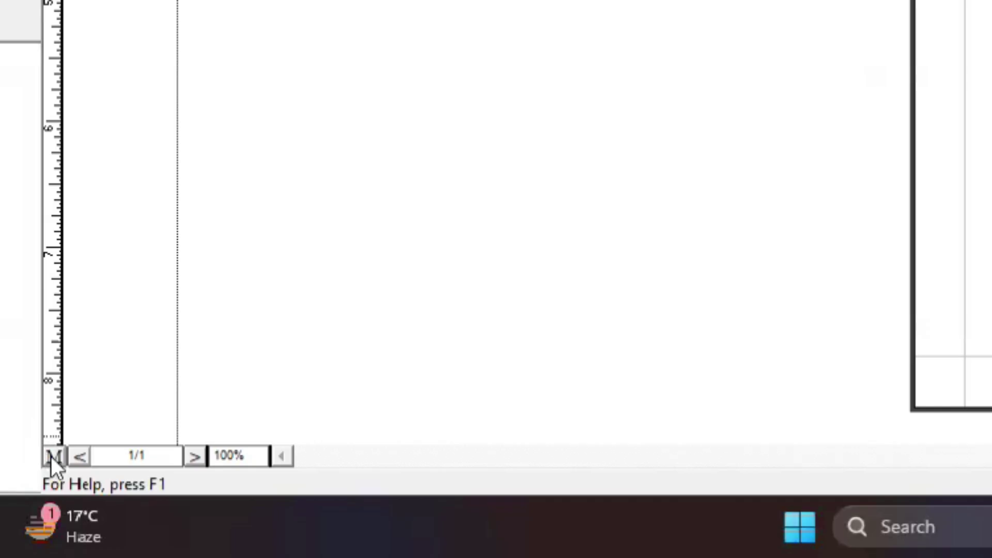
pyautogui.click(50, 456)
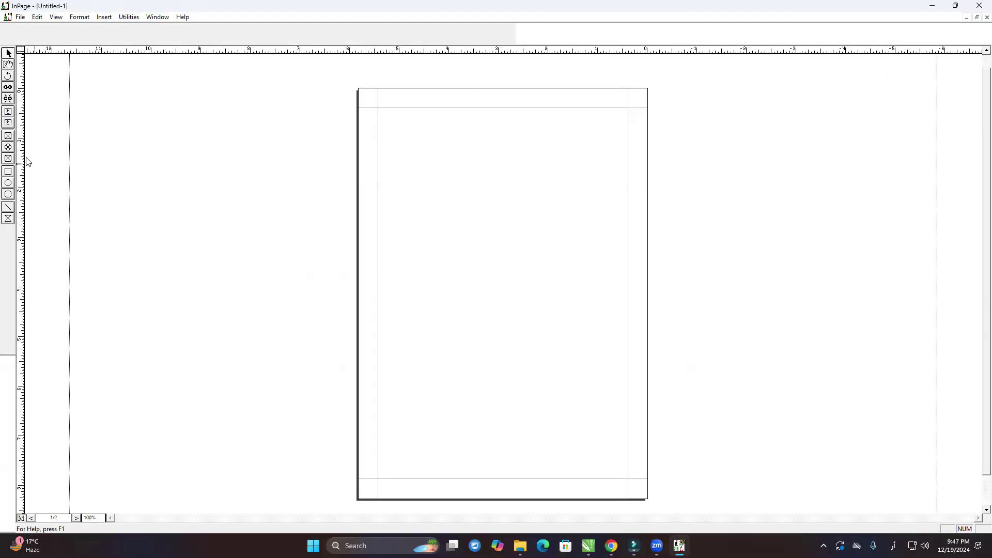
# - Draw a text box, narrow it to the right column at a centre guide, and raise it to Y 0.79"
pyautogui.click(8, 113)
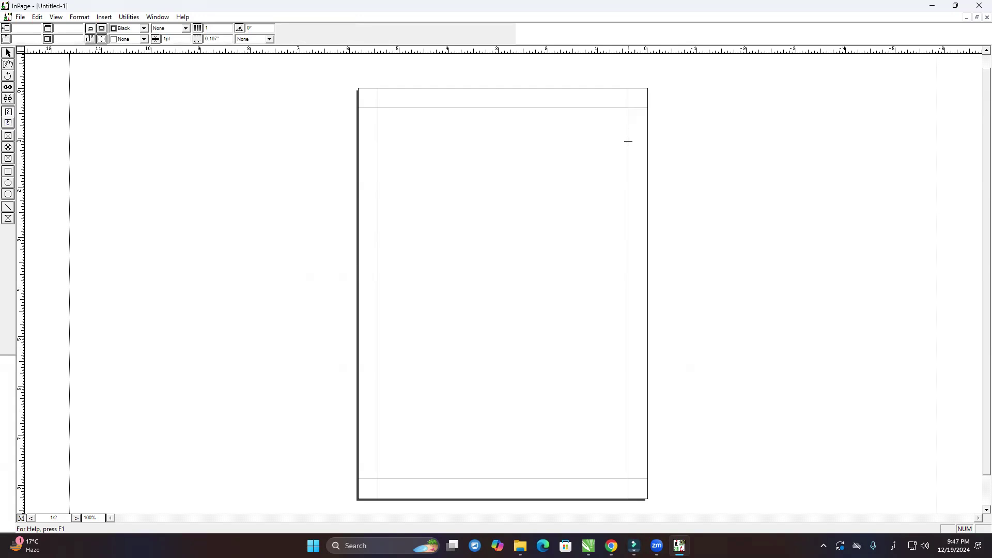
pyautogui.moveTo(627, 140); pyautogui.dragTo(379, 215)
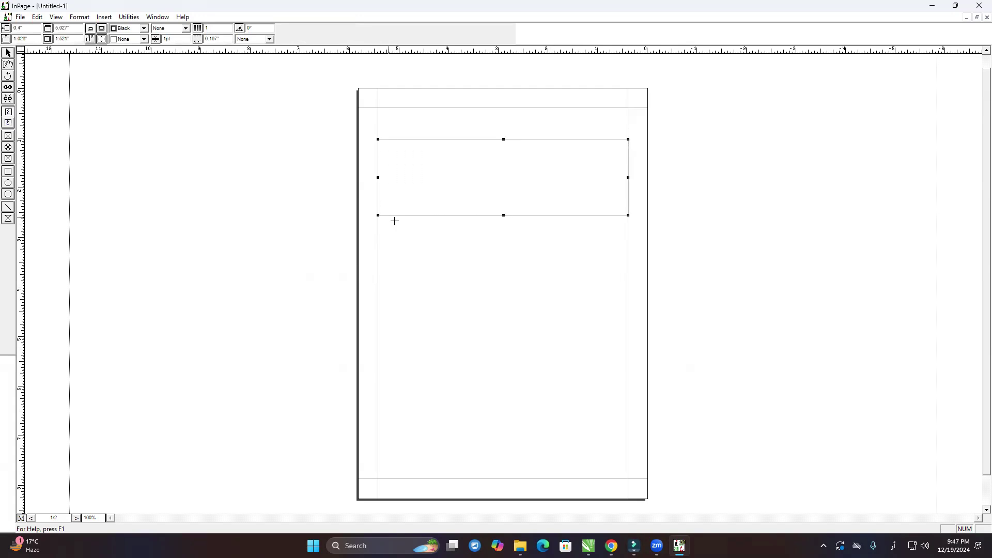
pyautogui.moveTo(20, 256); pyautogui.dragTo(504, 253)
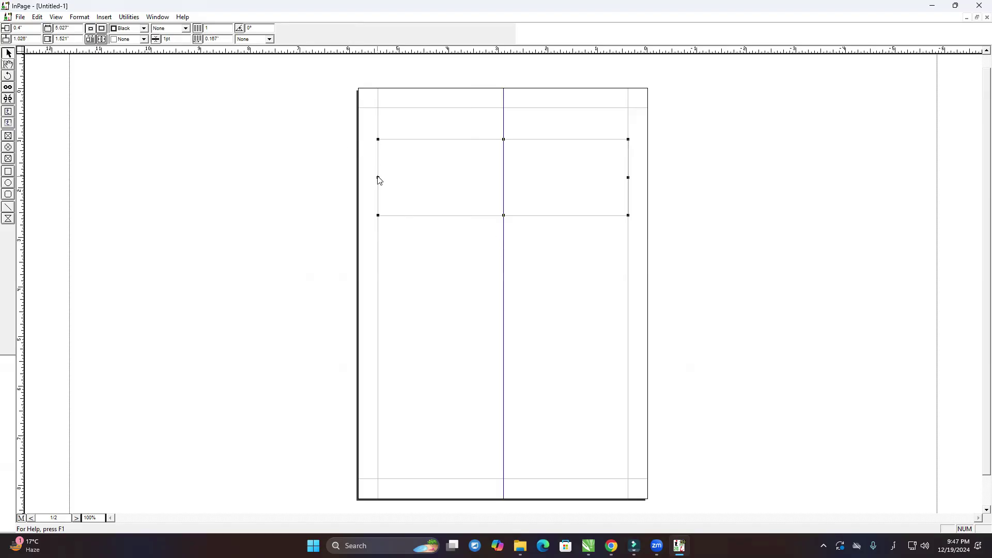
pyautogui.moveTo(380, 177); pyautogui.dragTo(511, 179)
pyautogui.keyDown('ctrl'); pyautogui.keyDown('alt'); pyautogui.click(511, 179); pyautogui.keyUp('alt'); pyautogui.keyUp('ctrl')
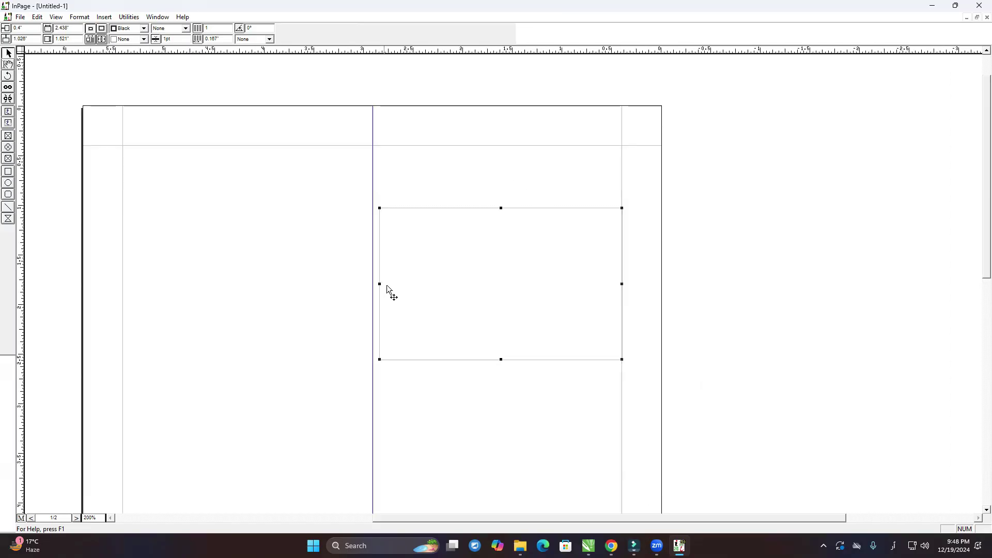
pyautogui.press('Up')
pyautogui.press('Up')
pyautogui.press('Up')
pyautogui.press('Up')
pyautogui.press('Up')
pyautogui.press('Up')
pyautogui.press('Up')
pyautogui.press('Up')
pyautogui.press('Up')
pyautogui.press('Up')
pyautogui.press('Up')
pyautogui.press('Up')
pyautogui.press('Up')
pyautogui.press('Up')
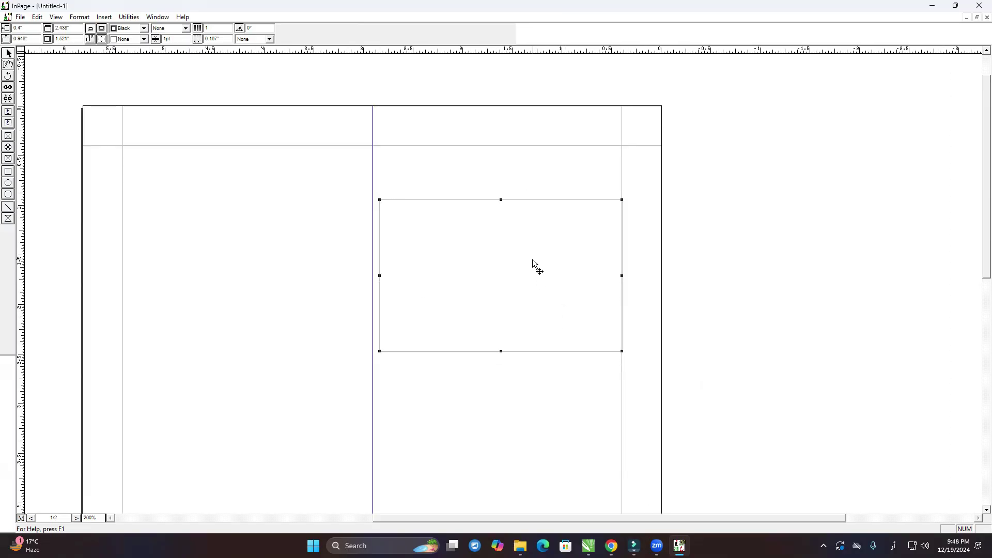
pyautogui.press('Up')
pyautogui.press('Up')
pyautogui.press('Up')
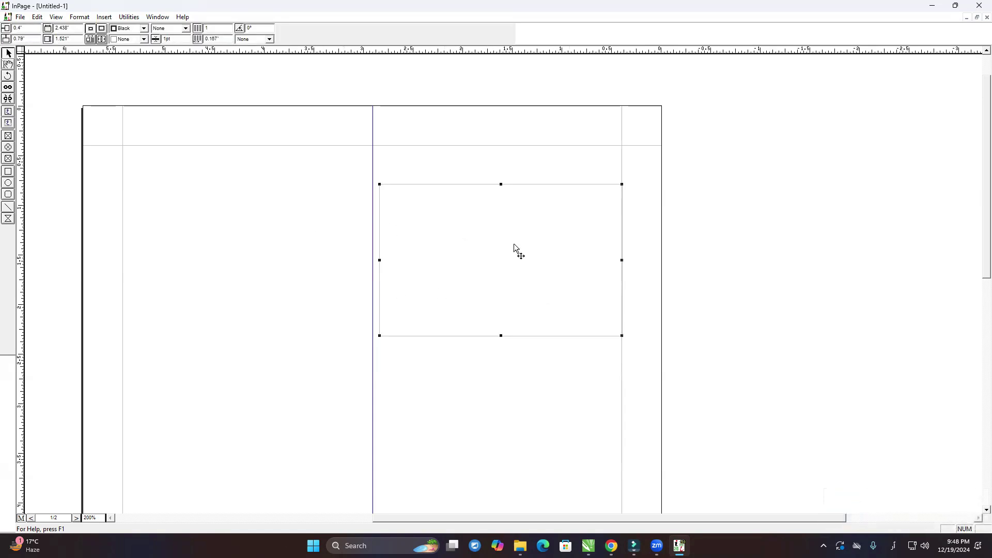
# - Stretch the right column box to 7.078" tall and add a matching left-column box
pyautogui.scroll(-3, 516, 284)
pyautogui.moveTo(501, 150); pyautogui.dragTo(545, 424)
pyautogui.scroll(-7, 547, 422)
pyautogui.scroll(-2, 547, 421)
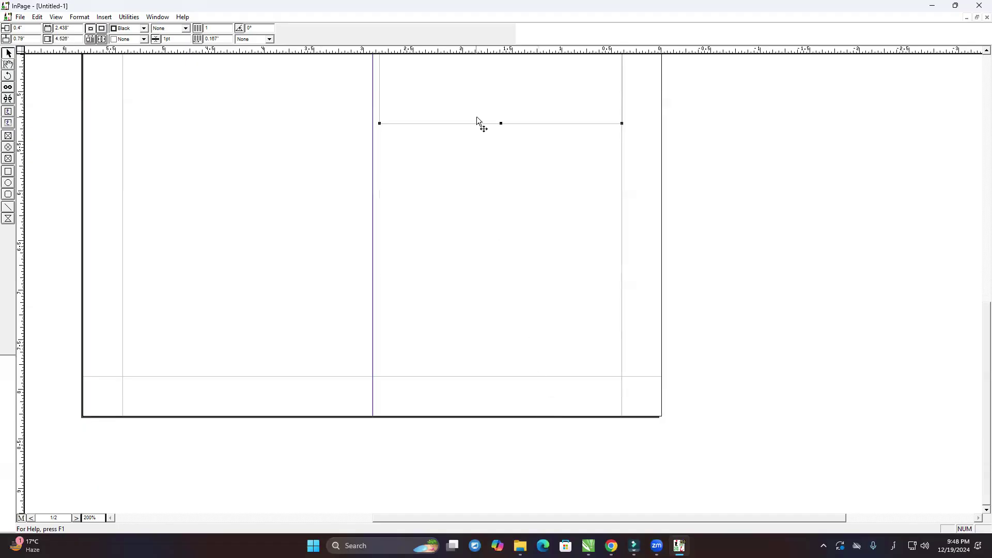
pyautogui.moveTo(502, 122); pyautogui.dragTo(504, 377)
pyautogui.scroll(13, 511, 215)
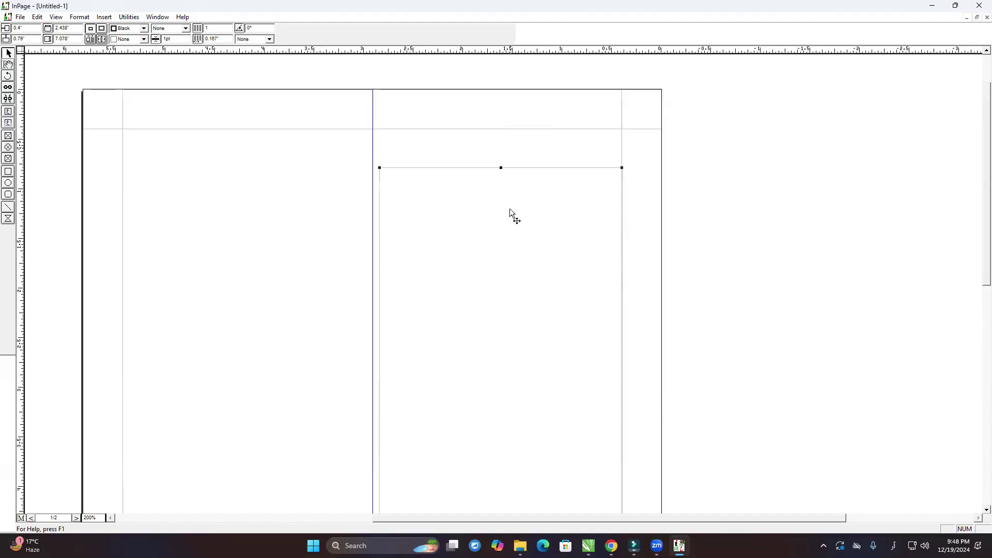
pyautogui.click(341, 217)
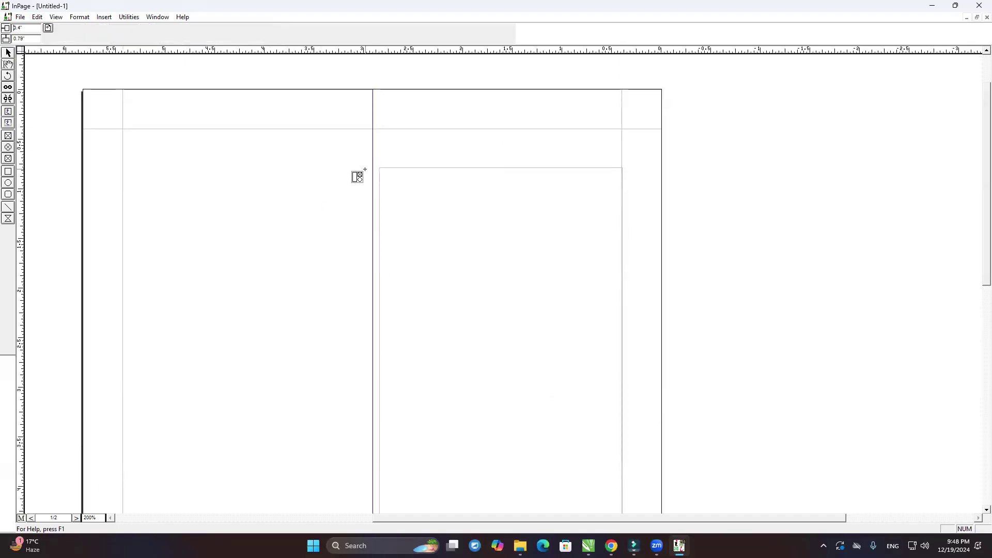
pyautogui.click(365, 169)
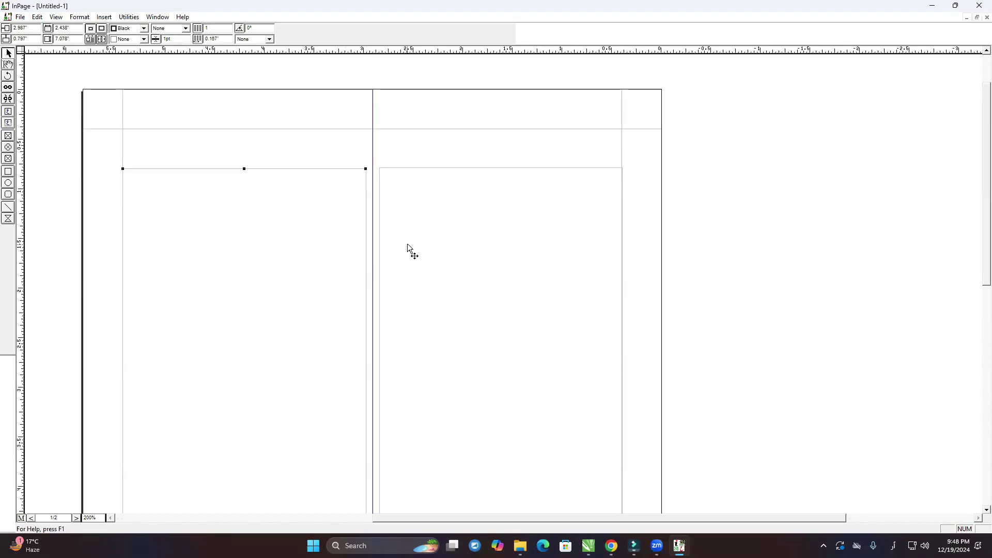
pyautogui.click(437, 244)
# - Create two column frames on page 2, raise both tops to the margin, and return to page 1
pyautogui.click(32, 518)
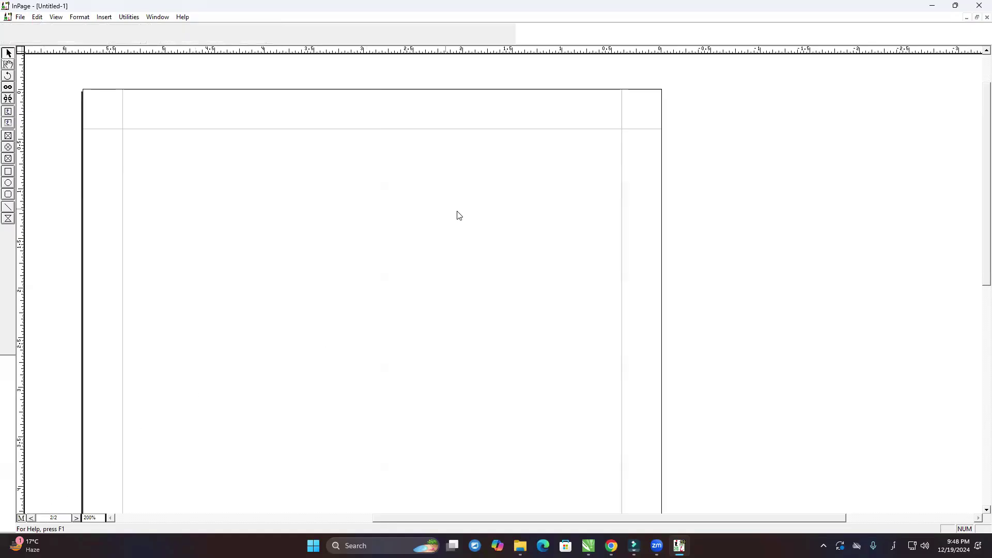
pyautogui.click(468, 235)
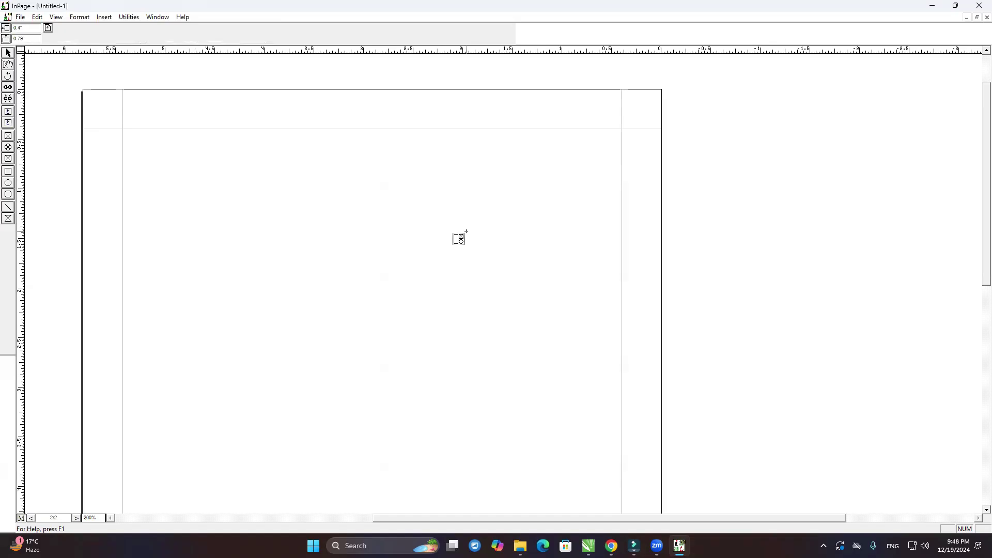
pyautogui.click(466, 232)
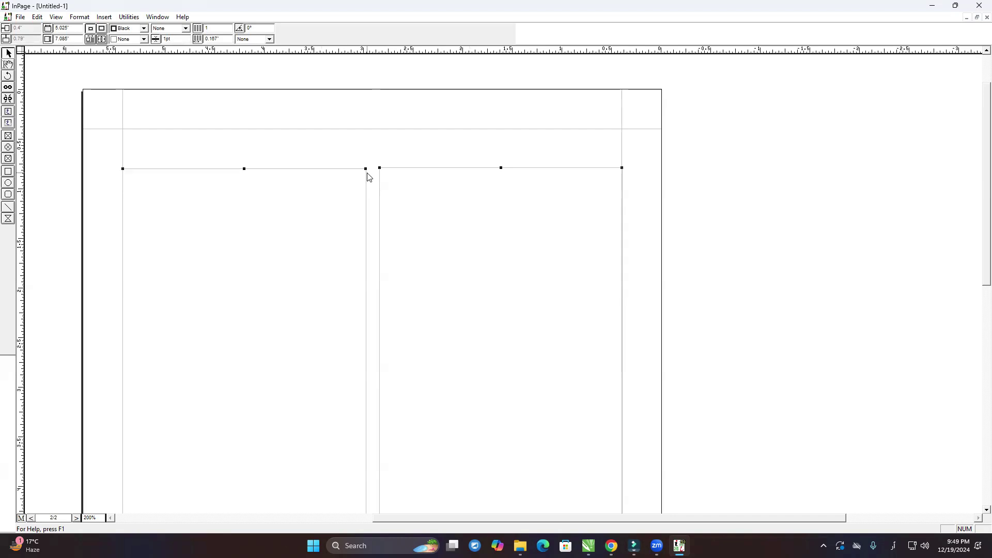
pyautogui.click(409, 158)
pyautogui.click(466, 181)
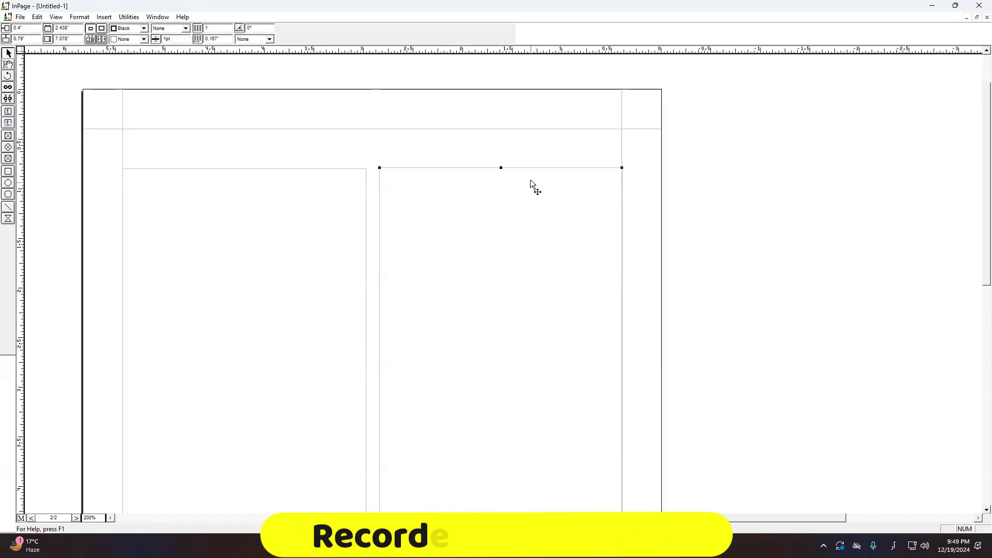
pyautogui.moveTo(501, 167); pyautogui.dragTo(503, 130)
pyautogui.click(257, 185)
pyautogui.click(244, 169)
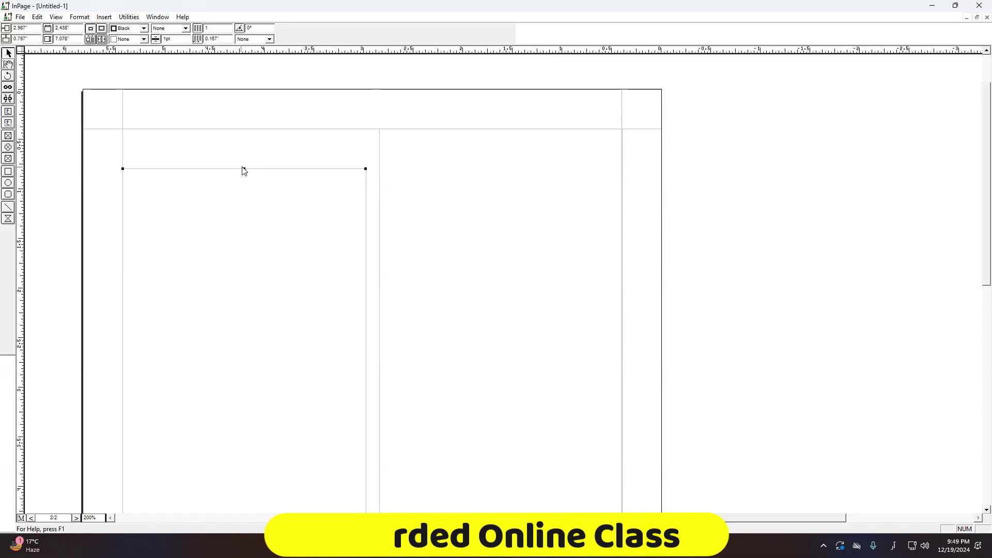
pyautogui.moveTo(244, 169); pyautogui.dragTo(244, 129)
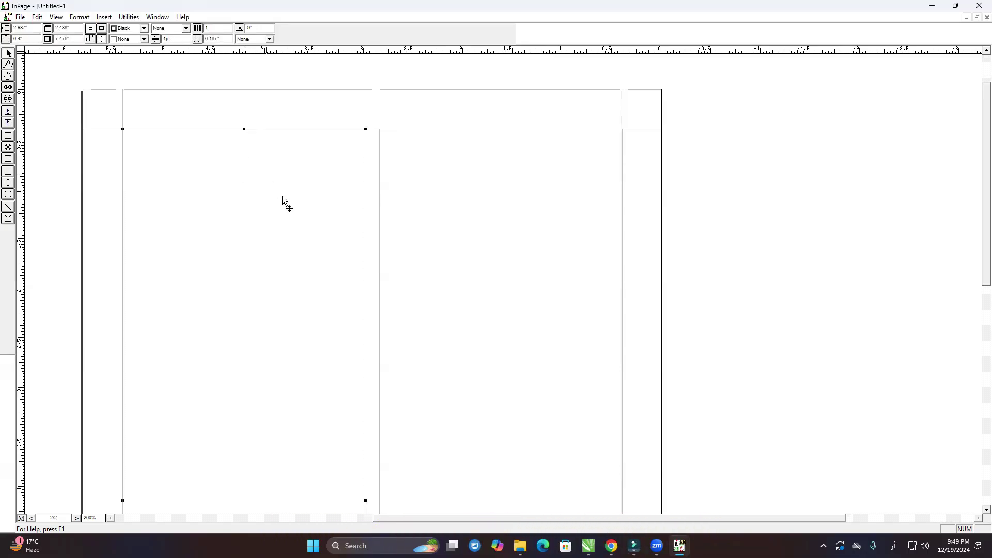
pyautogui.click(76, 518)
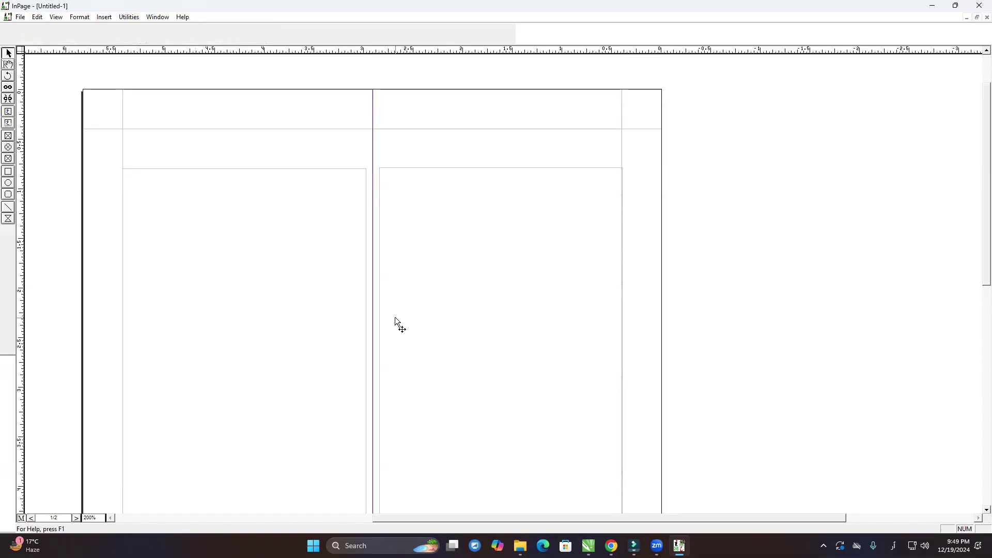
# - With the Textbox Linking Tool, link the first frame's text flow into the next frame
pyautogui.click(8, 88)
pyautogui.scroll(-10, 404, 390)
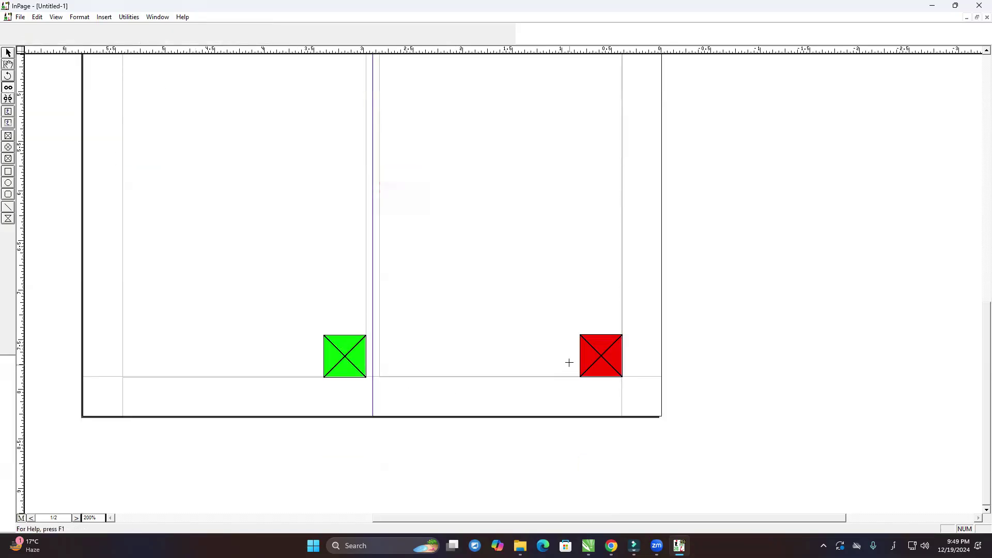
pyautogui.scroll(9, 270, 210)
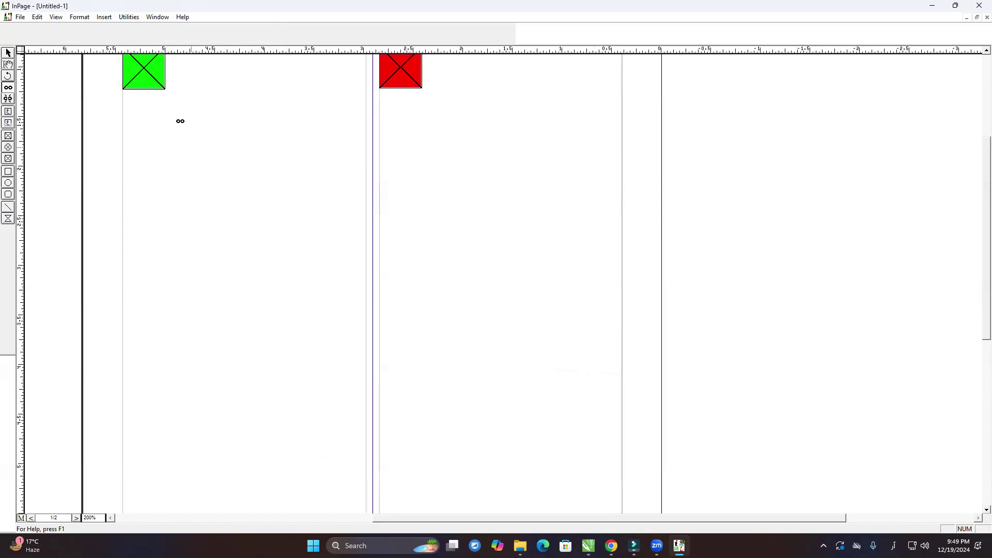
pyautogui.click(147, 74)
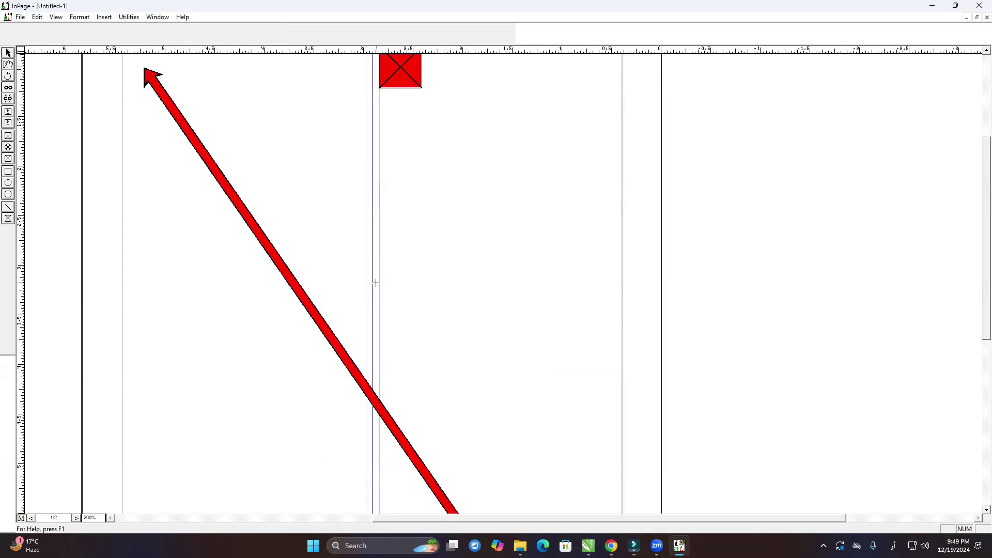
pyautogui.scroll(-7, 367, 300)
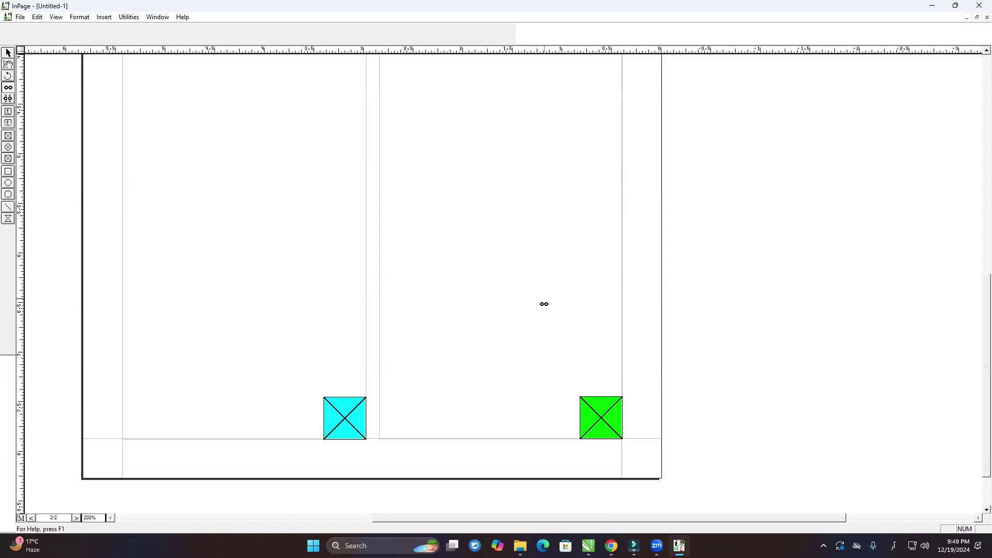
pyautogui.scroll(1, 544, 302)
pyautogui.scroll(-8, 544, 304)
pyautogui.click(408, 214)
# - Link the remaining frame into the chain and move to the other page spread
pyautogui.scroll(-11, 440, 311)
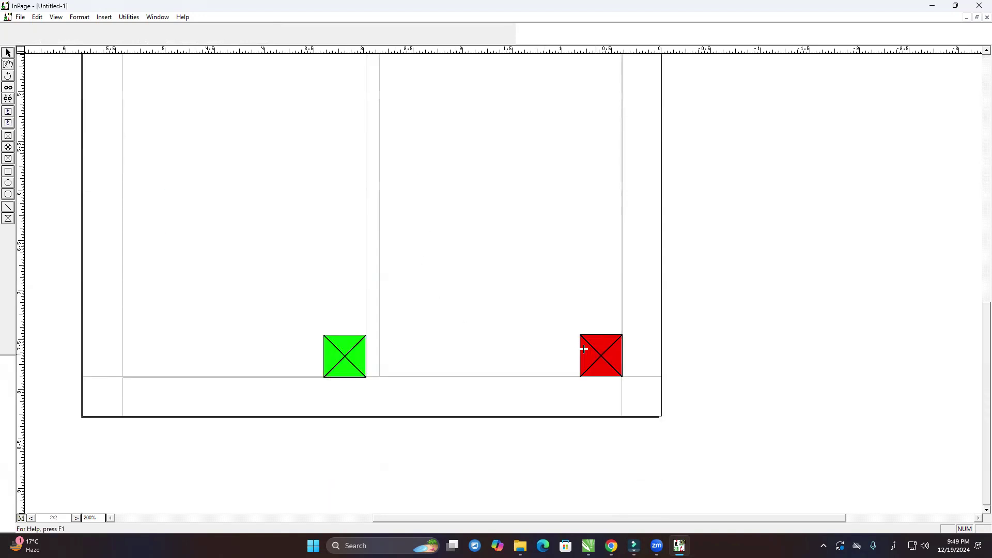
pyautogui.scroll(5, 312, 252)
pyautogui.scroll(3, 312, 251)
pyautogui.click(146, 166)
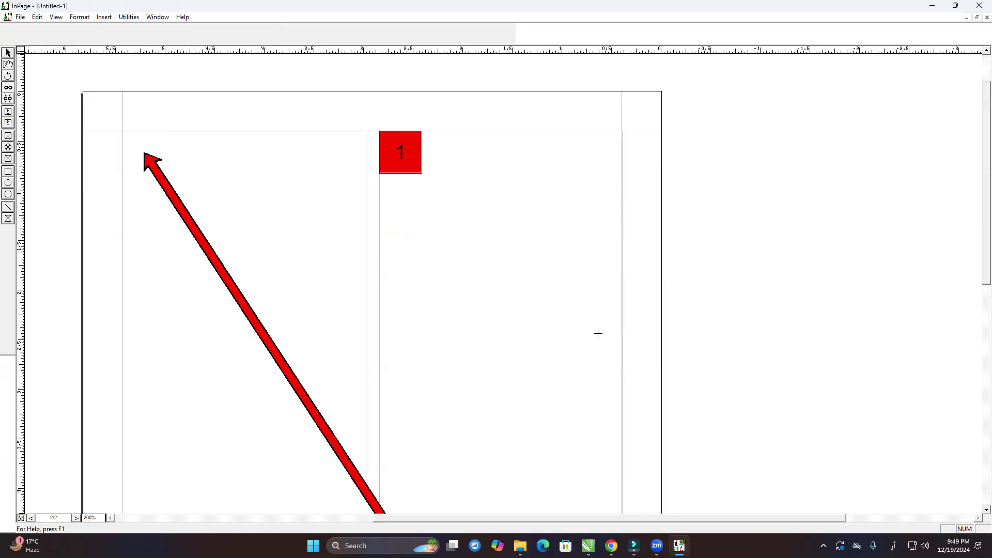
pyautogui.click(30, 517)
pyautogui.scroll(-10, 292, 279)
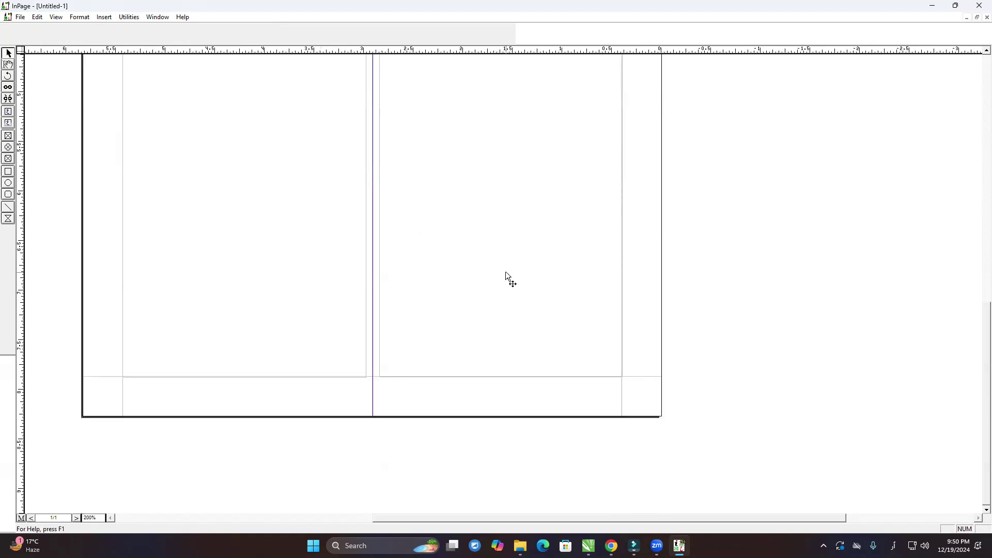
pyautogui.scroll(2, 362, 310)
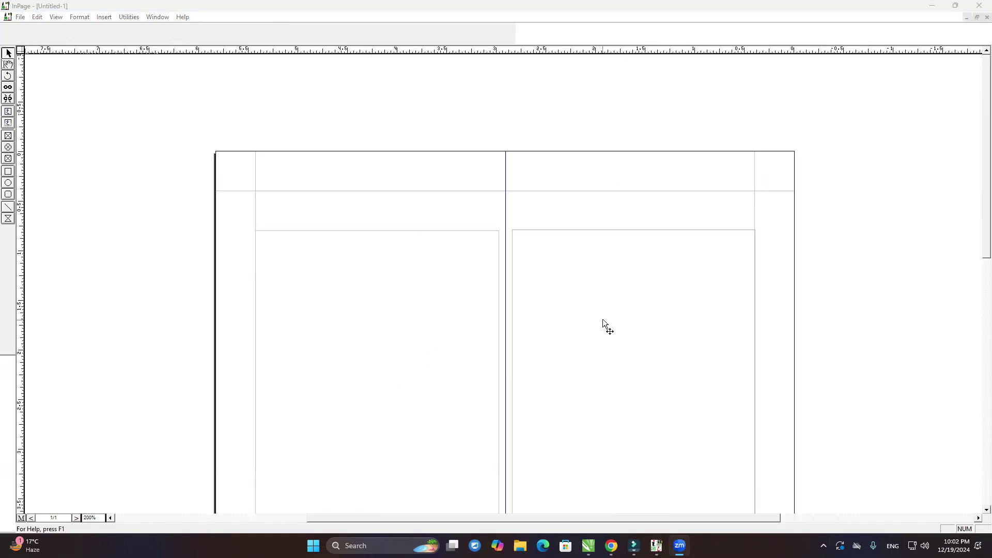
# - Type the tab-separated Urdu headings نمبر شمار، نام، پتہ، بمد، رقم into the right column box
pyautogui.click(8, 64)
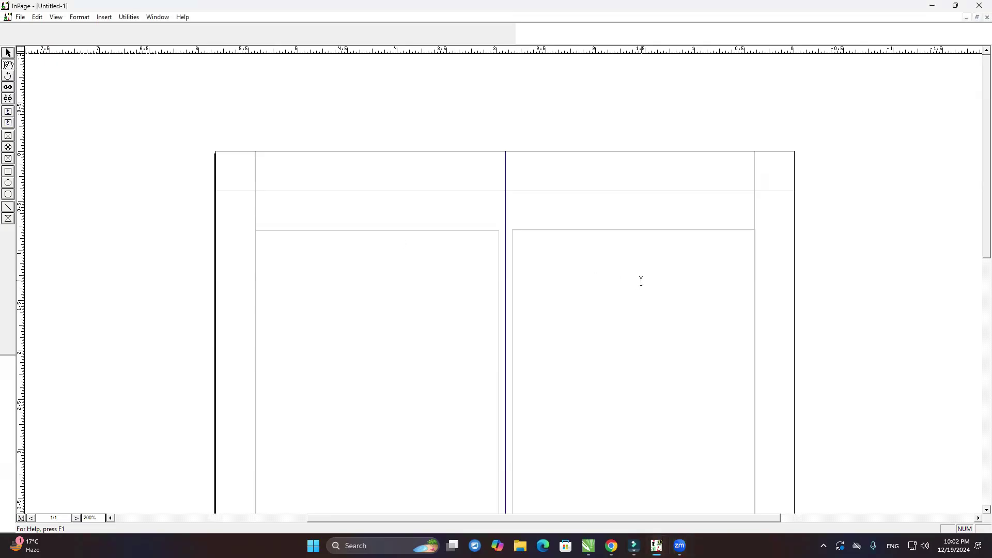
pyautogui.click(640, 282)
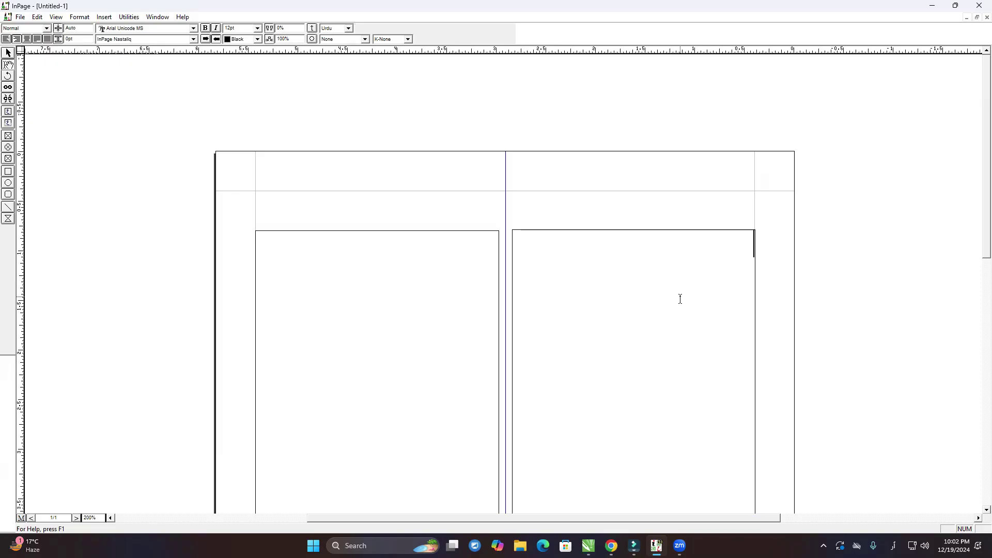
pyautogui.write('نمبر شمار    ')
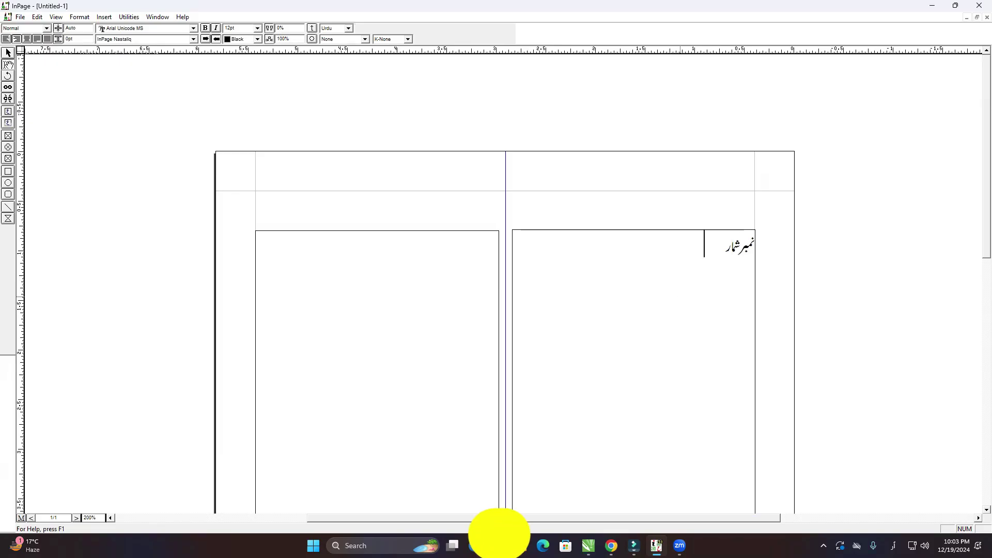
pyautogui.write('نام')
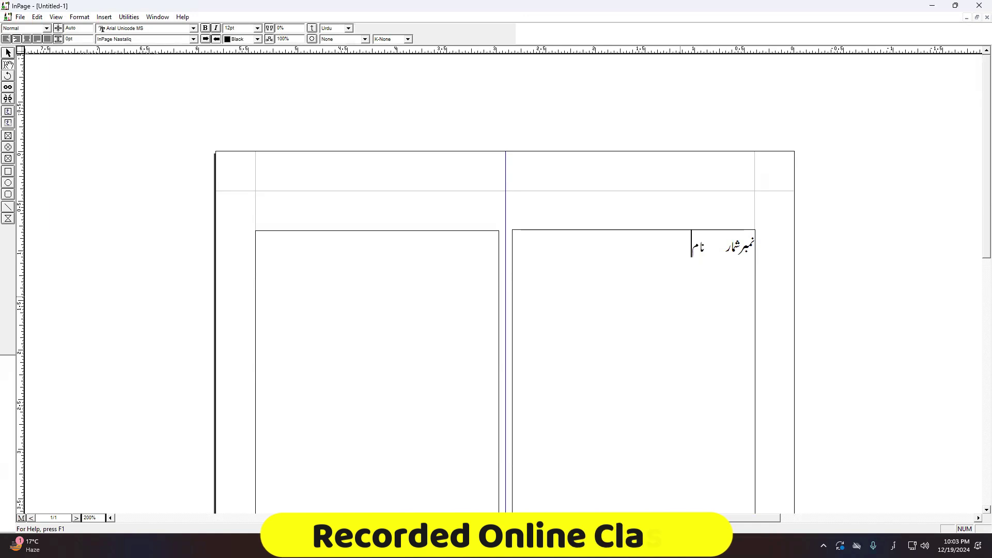
pyautogui.write('    پ')
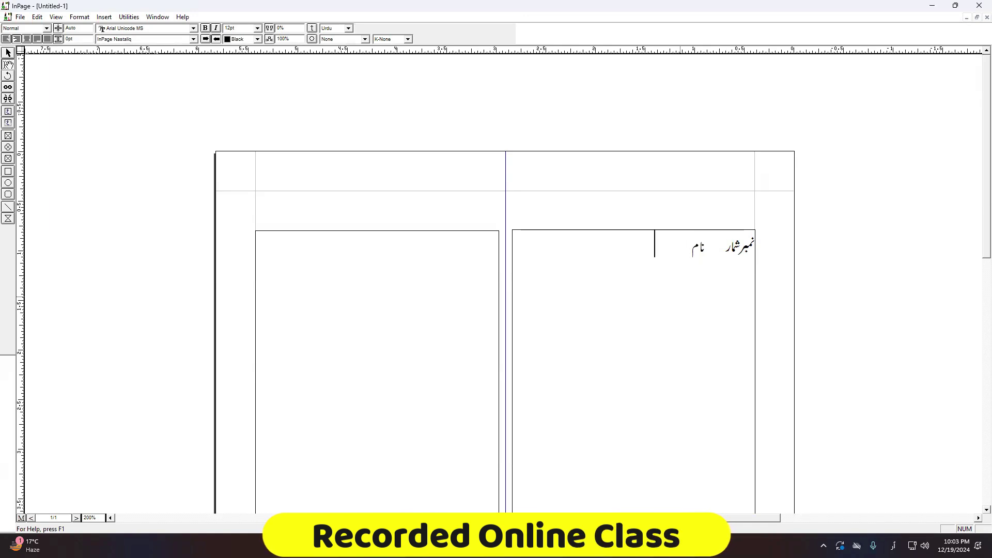
pyautogui.write('تہ    ر')
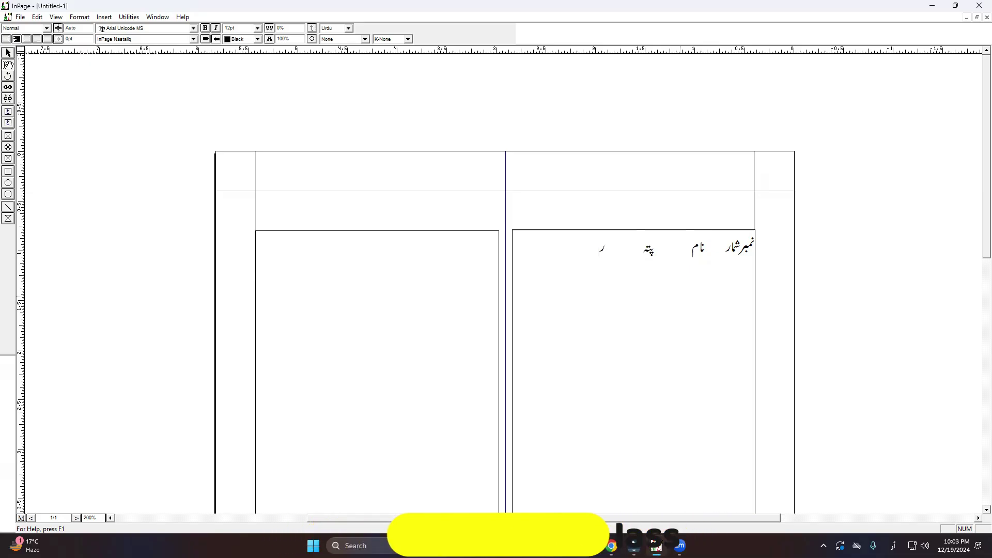
pyautogui.press('BackSpace')
pyautogui.write('بمد    رقم')
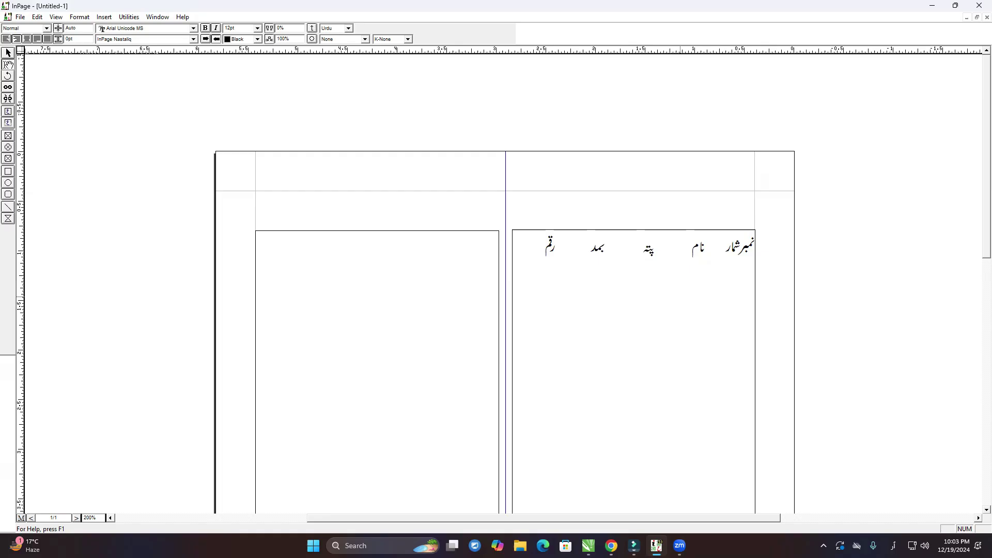
# - Set the whole header line in Faiz Nastaliq and convert it to a table split on Tabs
pyautogui.hotkey('ctrl', 'a')
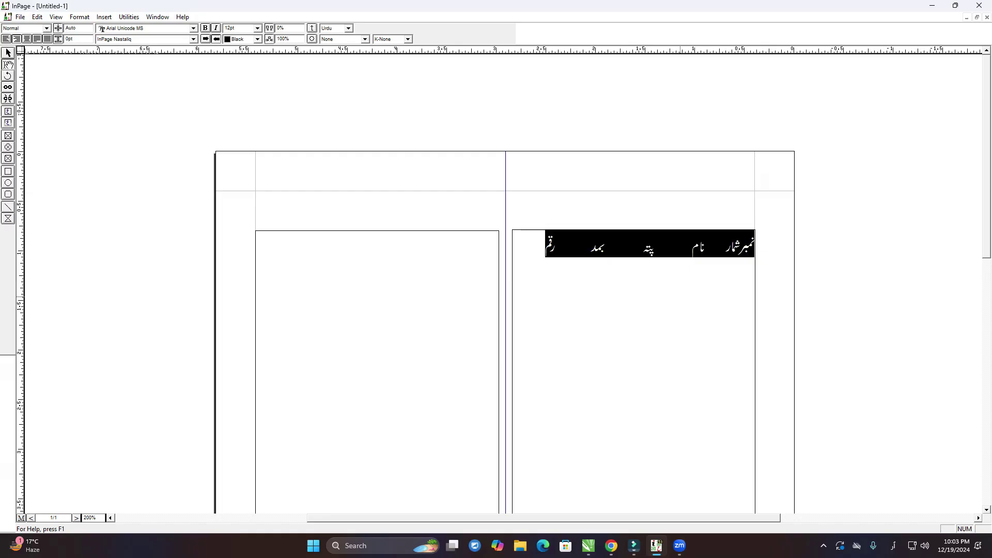
pyautogui.click(124, 39)
pyautogui.click(121, 58)
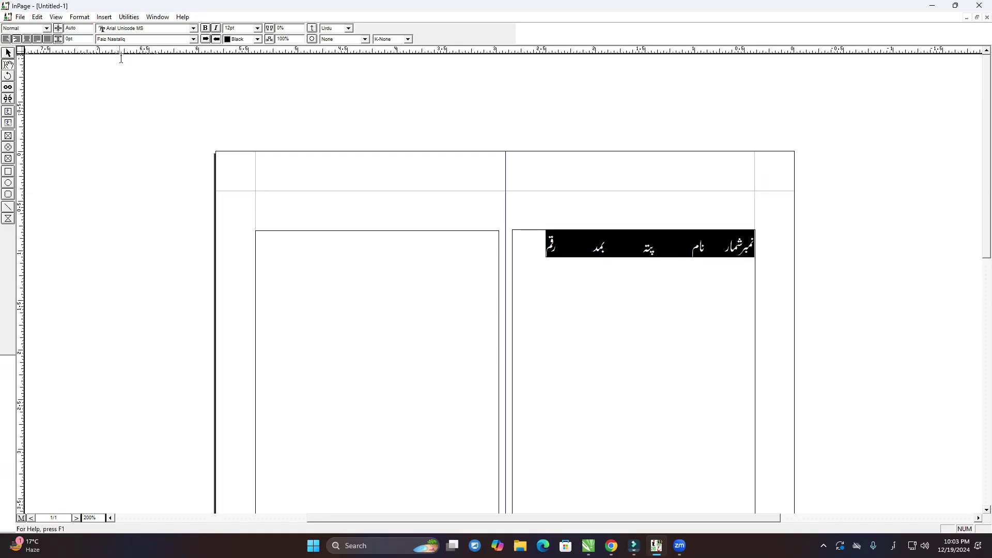
pyautogui.rightClick(602, 251)
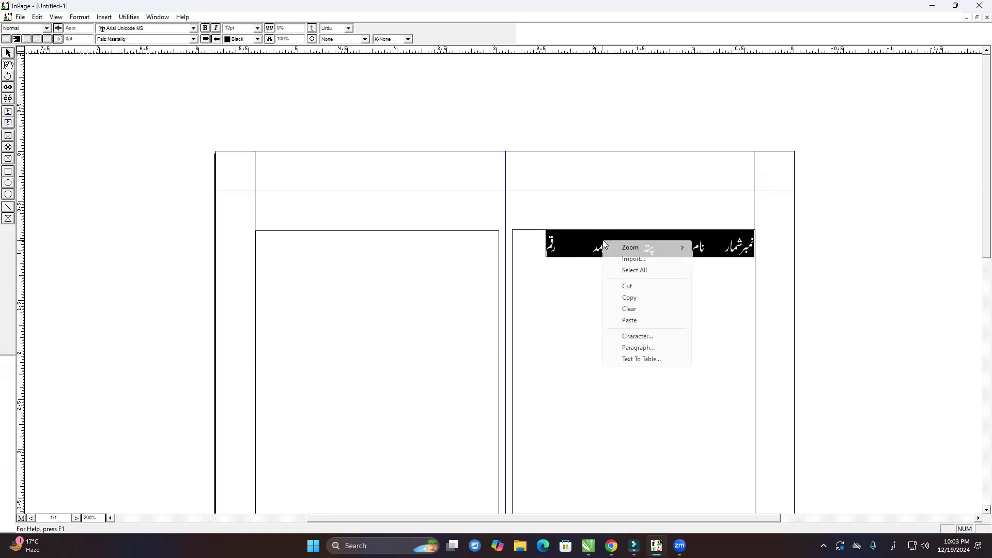
pyautogui.click(643, 360)
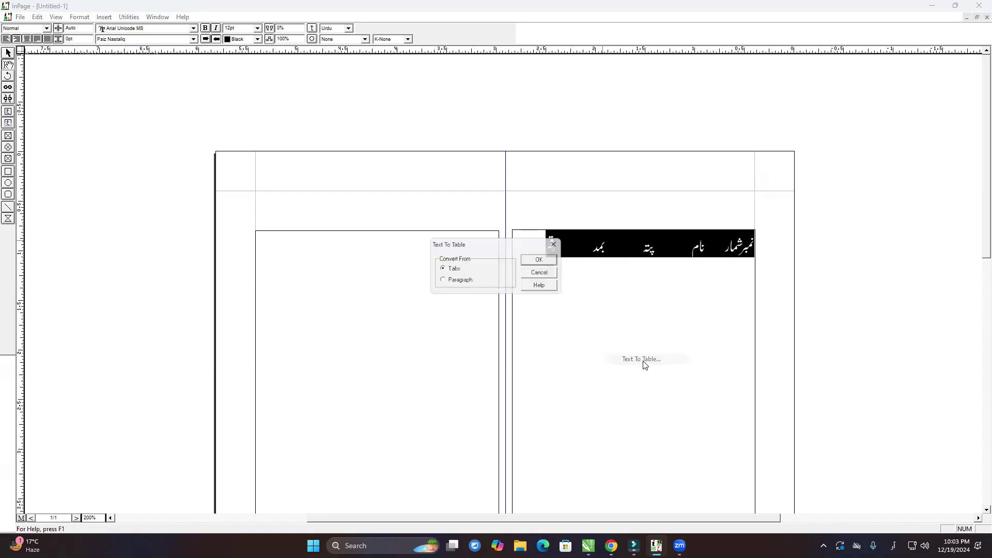
pyautogui.click(534, 265)
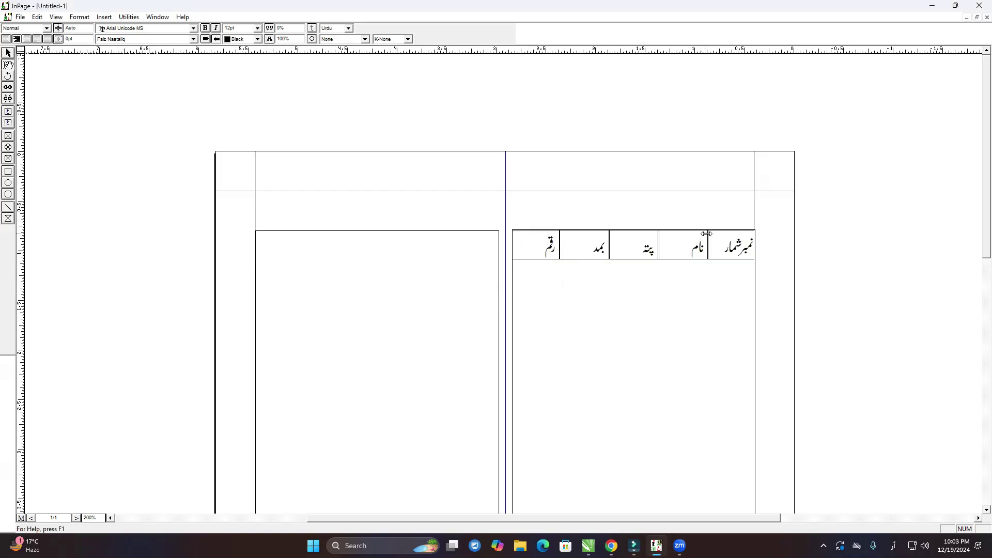
# - Narrow the serial-number and amount columns, then put the caret in the last header cell
pyautogui.moveTo(708, 238); pyautogui.dragTo(720, 241)
pyautogui.moveTo(559, 242); pyautogui.dragTo(595, 239)
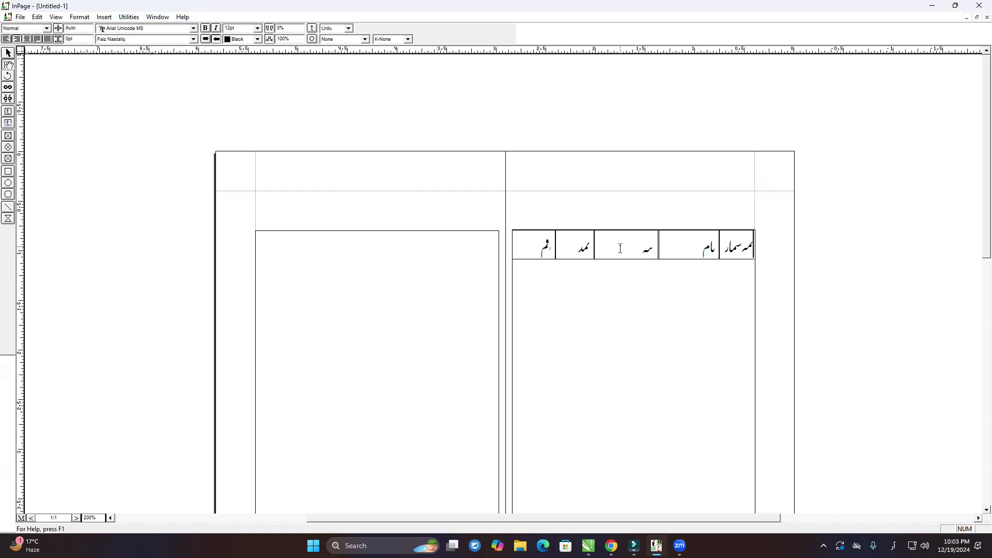
pyautogui.click(532, 251)
# - Fill the first donor row with serial 1, the donor's name, city, category قطره and amount 201
pyautogui.press('Tab')
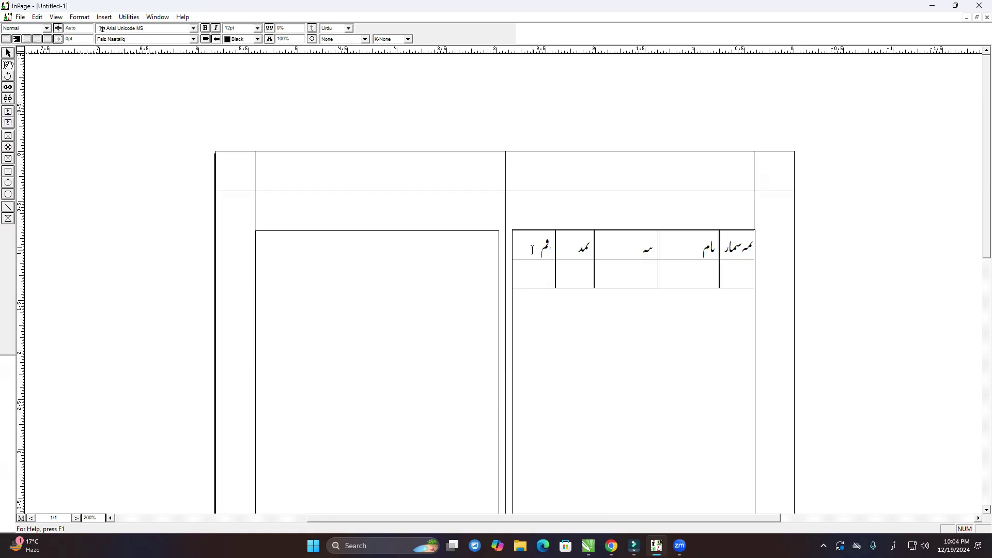
pyautogui.write('1م')
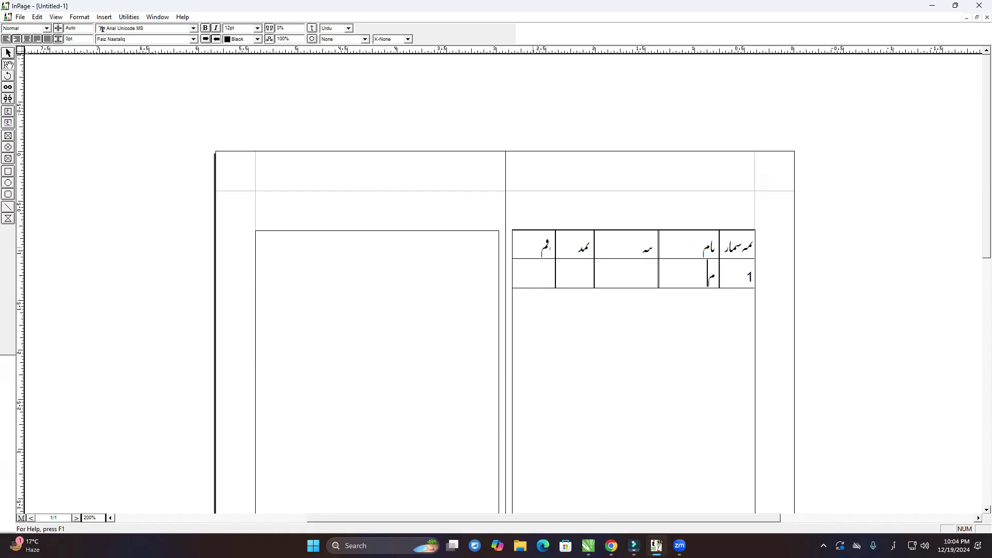
pyautogui.write('حمداحمد')
pyautogui.press('Tab')
pyautogui.write('ممبر')
pyautogui.press('BackSpace')
pyautogui.press('BackSpace')
pyautogui.write('بی')
pyautogui.press('Tab')
pyautogui.write('قطره')
pyautogui.press('Tab')
pyautogui.write('201')
# - Start a second row numbered 2 and move to its name cell
pyautogui.press('Tab')
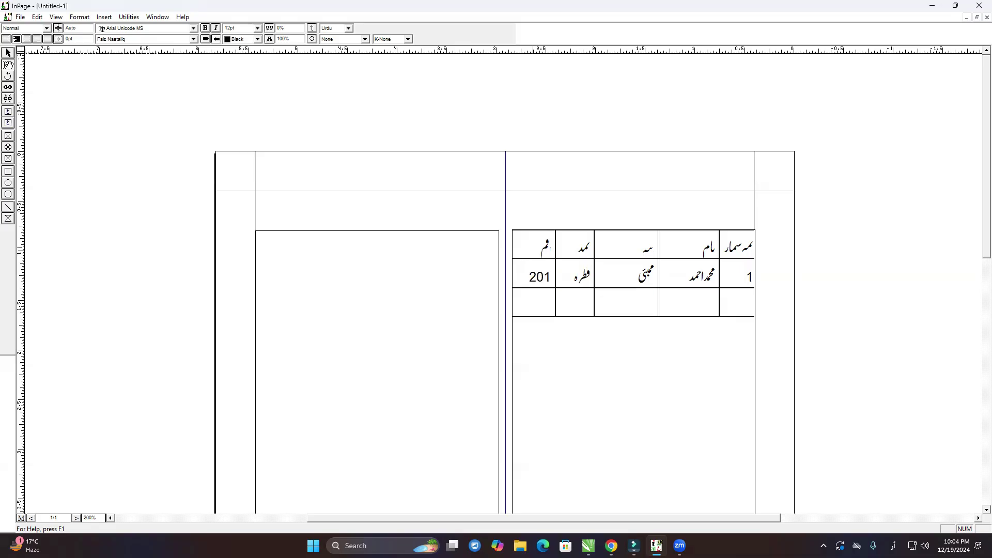
pyautogui.write('2')
pyautogui.press('Tab')
# - Complete row 2 with a donor name, ditto-marked address, Fitra category and amount 100
pyautogui.write('محم')
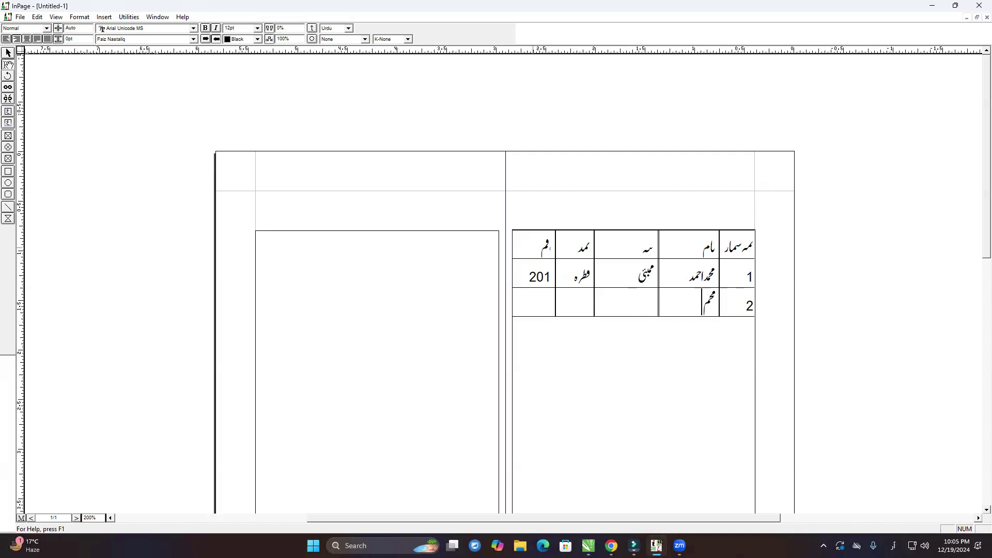
pyautogui.write('درفیق')
pyautogui.press('Tab')
pyautogui.write('م')
pyautogui.press('BackSpace')
pyautogui.write('〃')
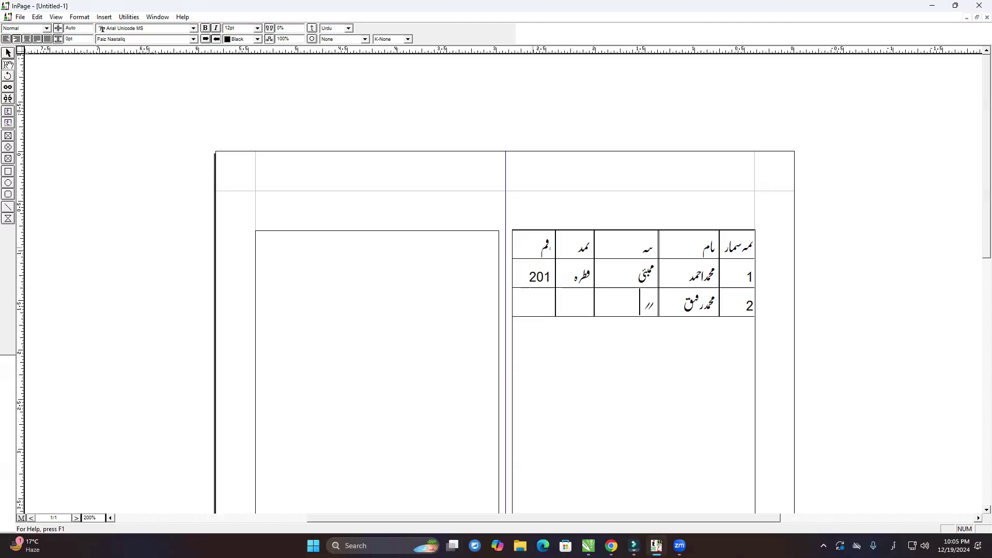
pyautogui.write('〃')
pyautogui.moveTo(653, 306); pyautogui.dragTo(579, 302)
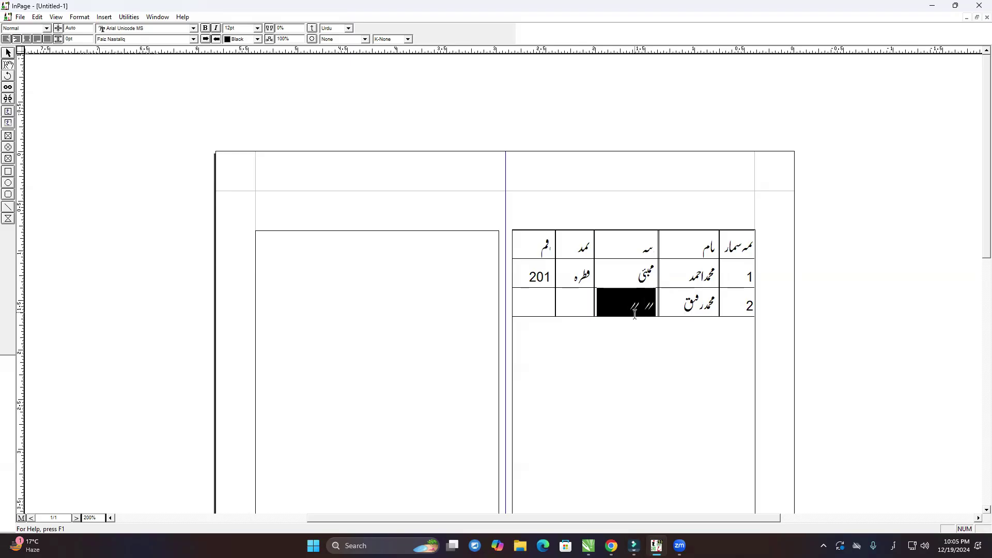
pyautogui.click(579, 303)
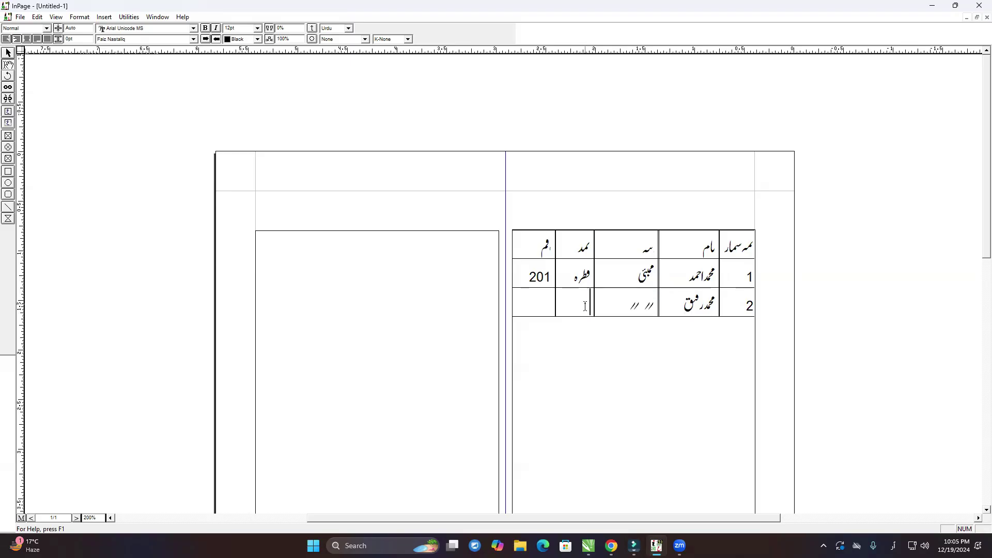
pyautogui.write('قطرہ')
pyautogui.press('Tab')
pyautogui.write('100')
# - Add row 3 with a donor name, ditto address, Zakat category and amount 5000, then number row 4
pyautogui.press('Tab')
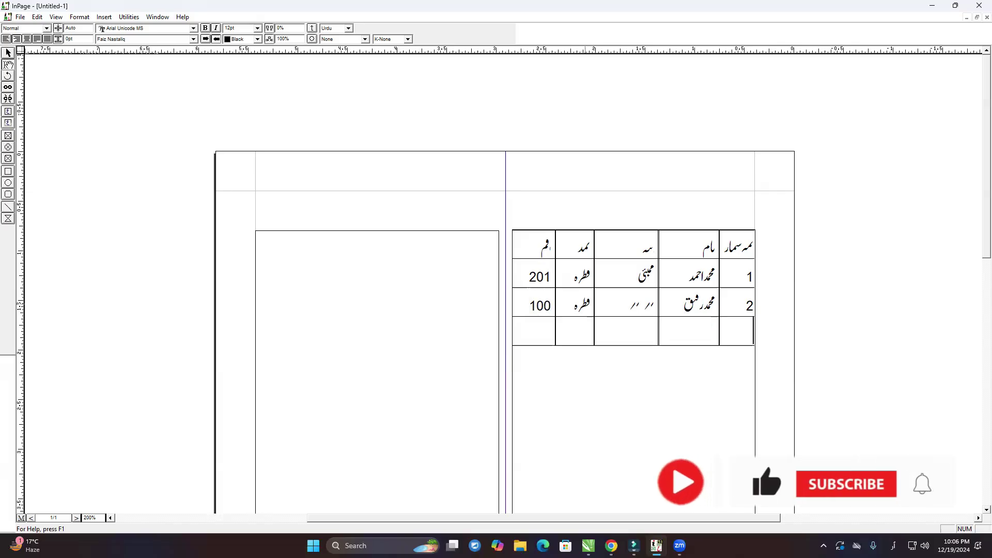
pyautogui.write('3')
pyautogui.press('Tab')
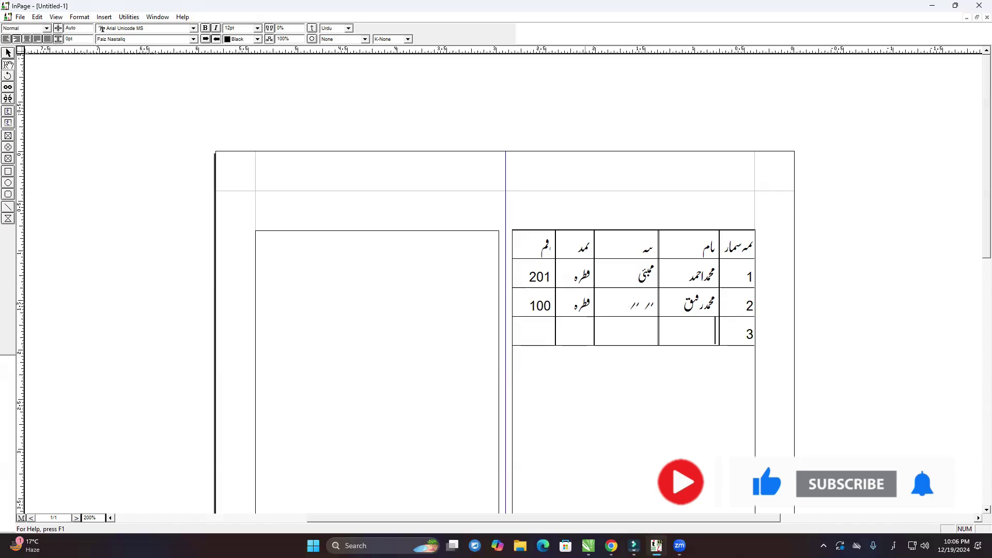
pyautogui.write('اشفاق احمد')
pyautogui.press('Tab')
pyautogui.write('،، ،،')
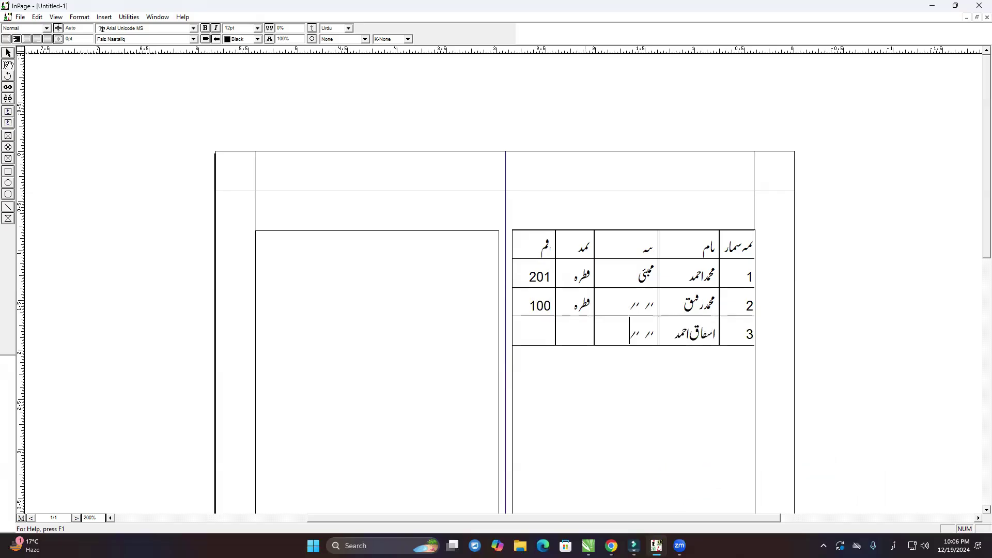
pyautogui.press('Tab')
pyautogui.write('زکوٰۃ')
pyautogui.press('Tab')
pyautogui.write('5000')
pyautogui.press('Tab')
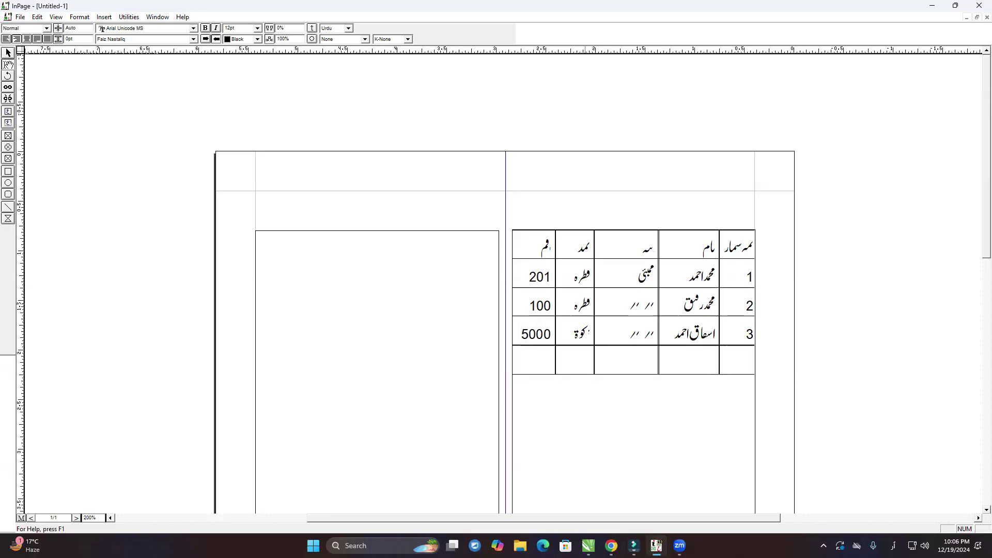
pyautogui.write('4')
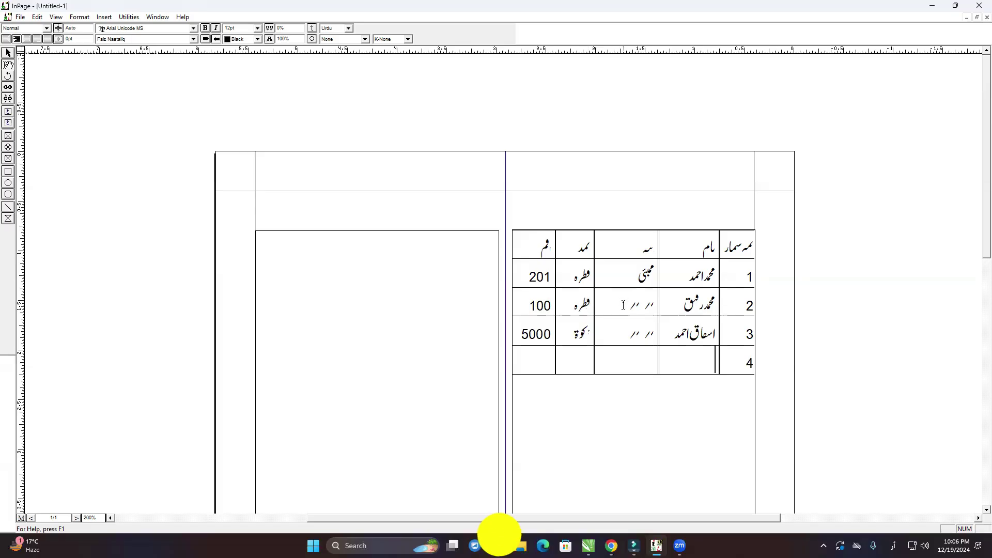
# - Append seven empty rows after row 4 so the table flows into the second column box
pyautogui.scroll(-1, 588, 304)
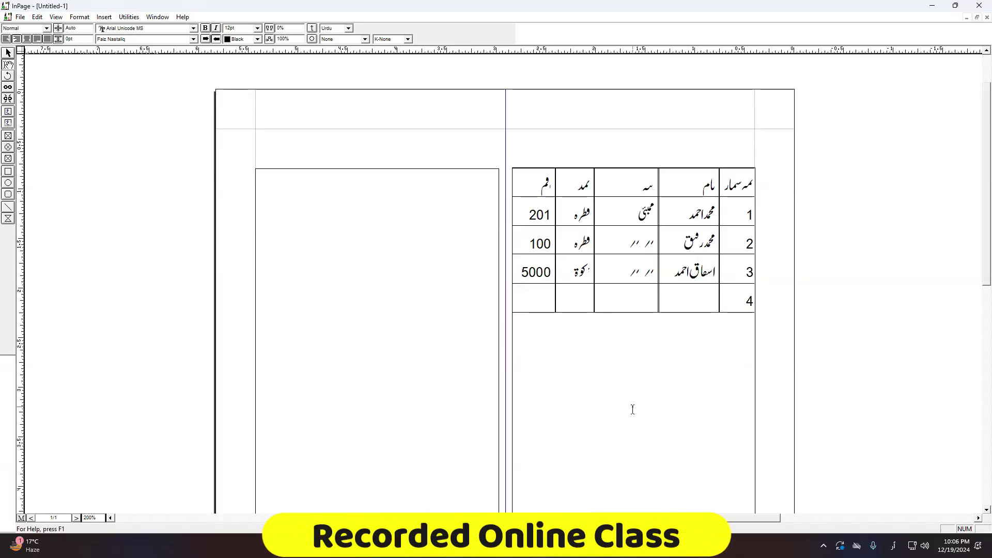
pyautogui.scroll(-8, 632, 408)
pyautogui.scroll(10, 724, 368)
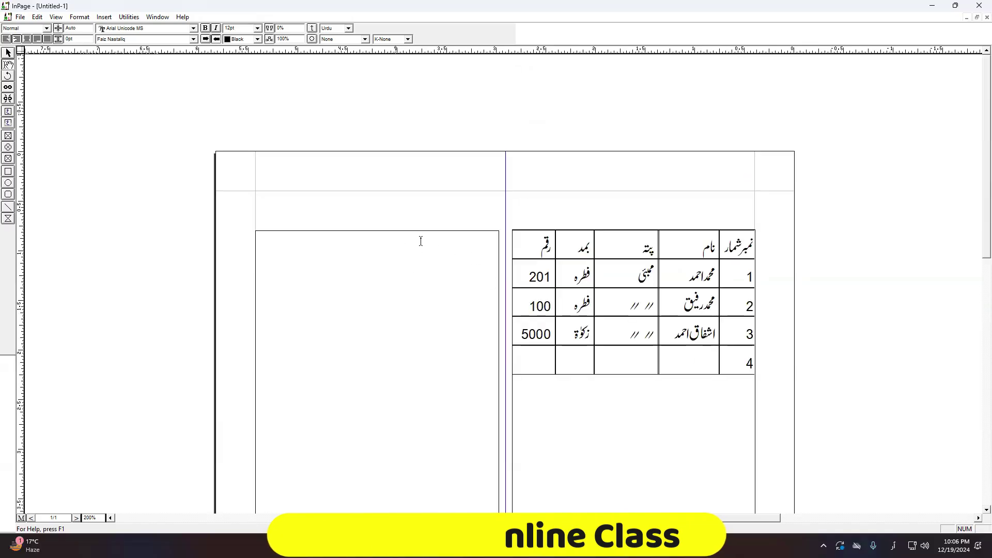
pyautogui.click(698, 364)
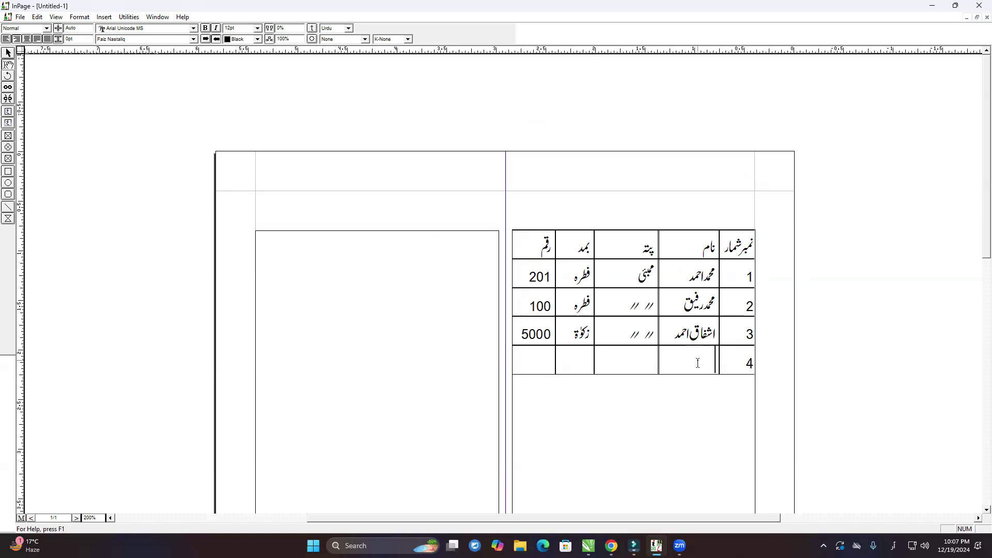
pyautogui.press('Tab')
pyautogui.press('Tab')
pyautogui.press('Tab')
pyautogui.press('Tab')
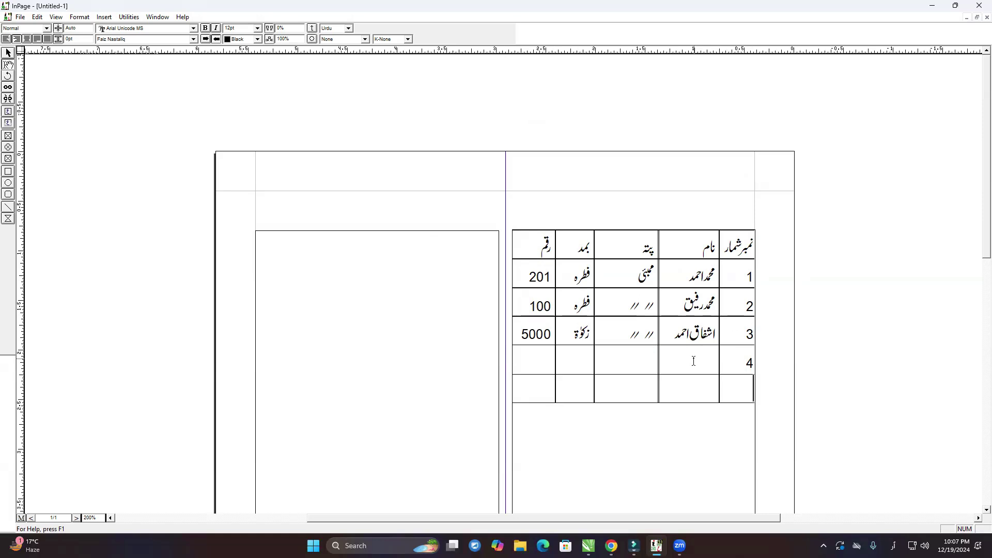
pyautogui.press('Tab')
pyautogui.press('Tab')
pyautogui.press('Tab')
pyautogui.press('Tab')
pyautogui.press('Tab')
pyautogui.press('Tab')
pyautogui.press('Tab')
pyautogui.press('Tab')
pyautogui.press('Tab')
pyautogui.press('Tab')
pyautogui.press('Tab')
pyautogui.press('Tab')
pyautogui.press('Tab')
pyautogui.press('Tab')
pyautogui.press('Tab')
pyautogui.press('Tab')
pyautogui.press('Tab')
pyautogui.press('Tab')
pyautogui.press('Tab')
pyautogui.press('Tab')
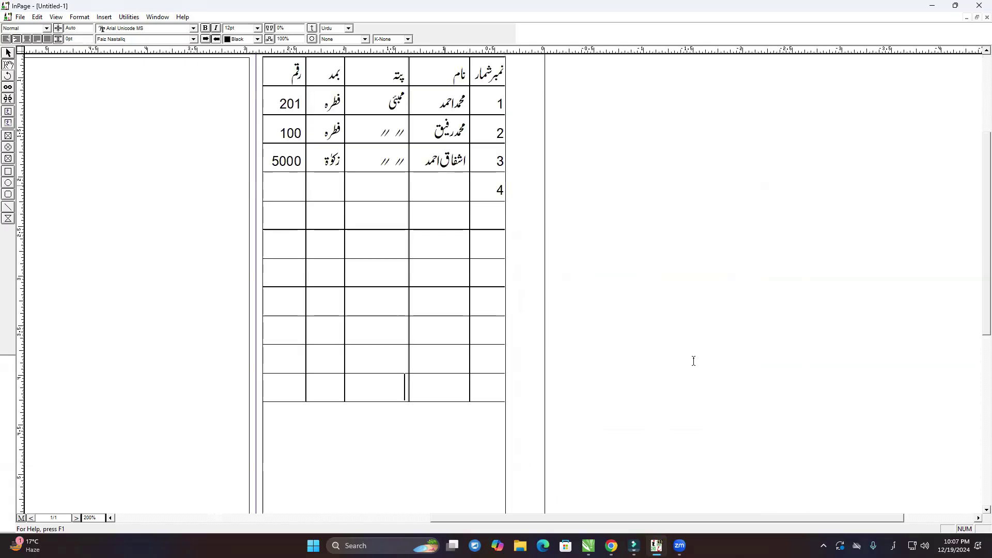
pyautogui.press('Tab')
pyautogui.press('Tab')
pyautogui.press('Tab')
pyautogui.press('Tab')
pyautogui.press('Tab')
pyautogui.press('Tab')
pyautogui.press('Tab')
pyautogui.press('Tab')
pyautogui.press('Tab')
pyautogui.press('Tab')
pyautogui.press('Tab')
pyautogui.press('Tab')
pyautogui.press('Tab')
pyautogui.press('Tab')
pyautogui.press('Tab')
pyautogui.press('Tab')
pyautogui.press('Tab')
pyautogui.press('Tab')
pyautogui.press('Tab')
pyautogui.press('Tab')
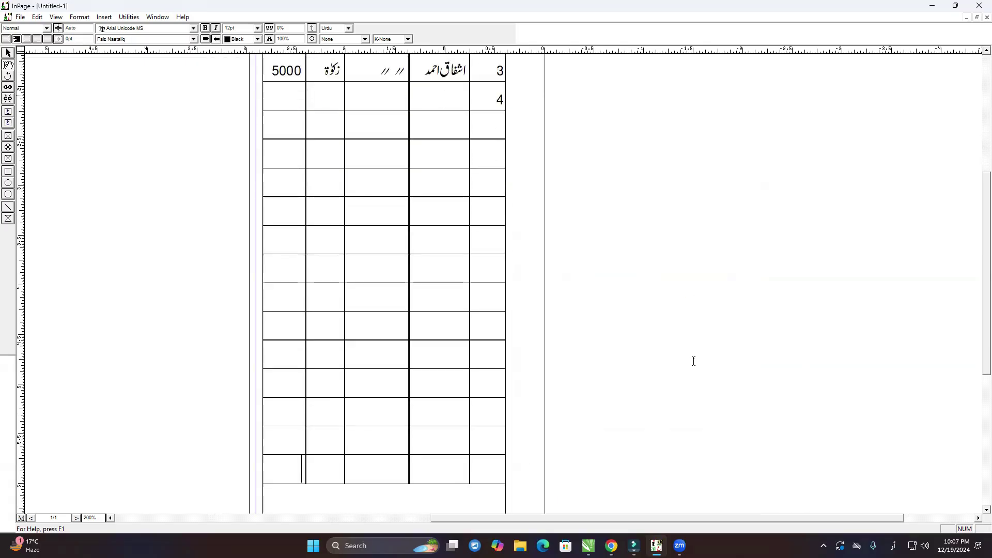
pyautogui.press('Tab')
pyautogui.press('Tab')
pyautogui.press('Tab')
pyautogui.press('Tab')
pyautogui.press('Tab')
pyautogui.press('Tab')
pyautogui.press('Tab')
pyautogui.press('Tab')
pyautogui.press('Tab')
pyautogui.press('Tab')
pyautogui.press('Tab')
pyautogui.press('Tab')
pyautogui.press('Tab')
pyautogui.press('Tab')
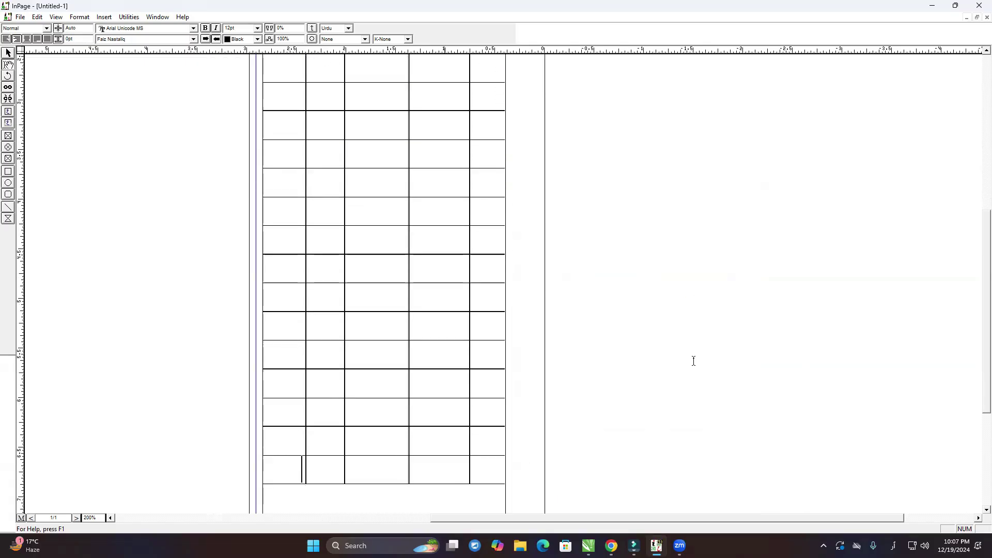
pyautogui.press('Tab')
pyautogui.press('Tab')
pyautogui.press('Tab')
pyautogui.press('Tab')
pyautogui.press('Tab')
pyautogui.press('Tab')
pyautogui.press('Tab')
pyautogui.press('Tab')
pyautogui.press('Tab')
pyautogui.press('Tab')
pyautogui.press('Tab')
pyautogui.press('Tab')
pyautogui.press('Tab')
pyautogui.press('Tab')
pyautogui.press('Tab')
pyautogui.press('Tab')
pyautogui.press('Tab')
pyautogui.press('Tab')
pyautogui.press('Tab')
pyautogui.press('Tab')
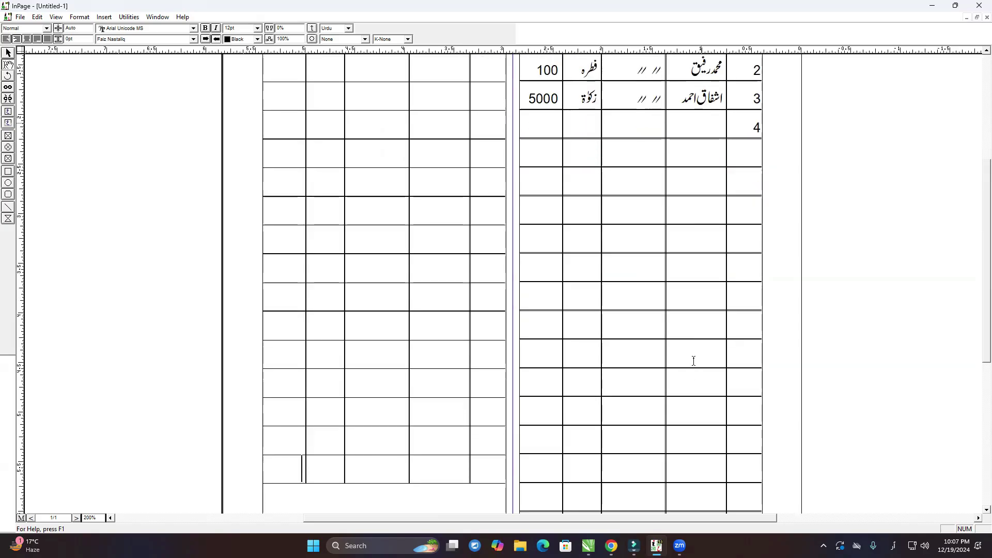
pyautogui.press('Tab')
pyautogui.press('Tab')
pyautogui.press('Tab')
pyautogui.press('Tab')
pyautogui.press('Tab')
pyautogui.press('Tab')
pyautogui.press('Tab')
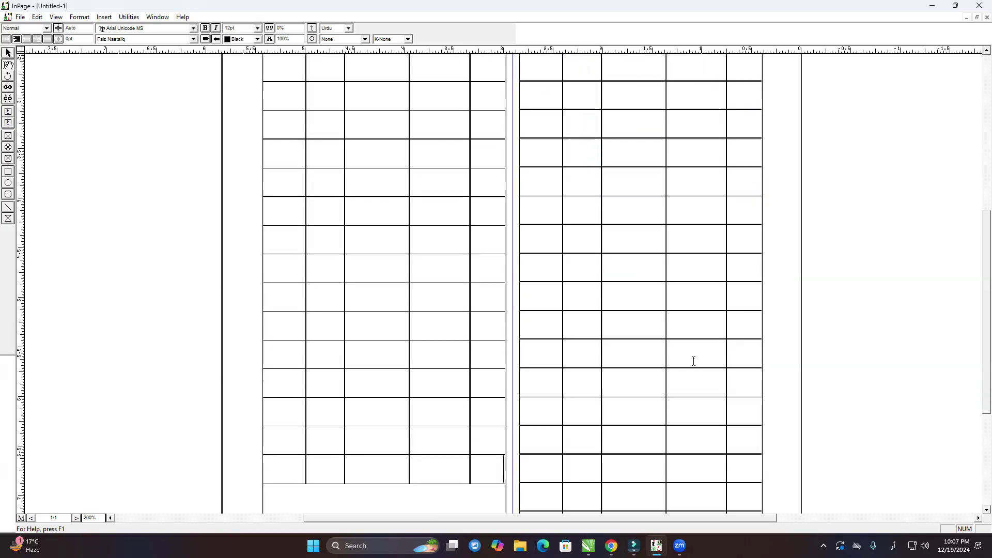
pyautogui.press('Tab')
pyautogui.press('Tab')
pyautogui.press('Tab')
pyautogui.press('Tab')
pyautogui.press('Tab')
pyautogui.press('Tab')
pyautogui.press('Tab')
pyautogui.press('Tab')
pyautogui.press('Tab')
pyautogui.press('Tab')
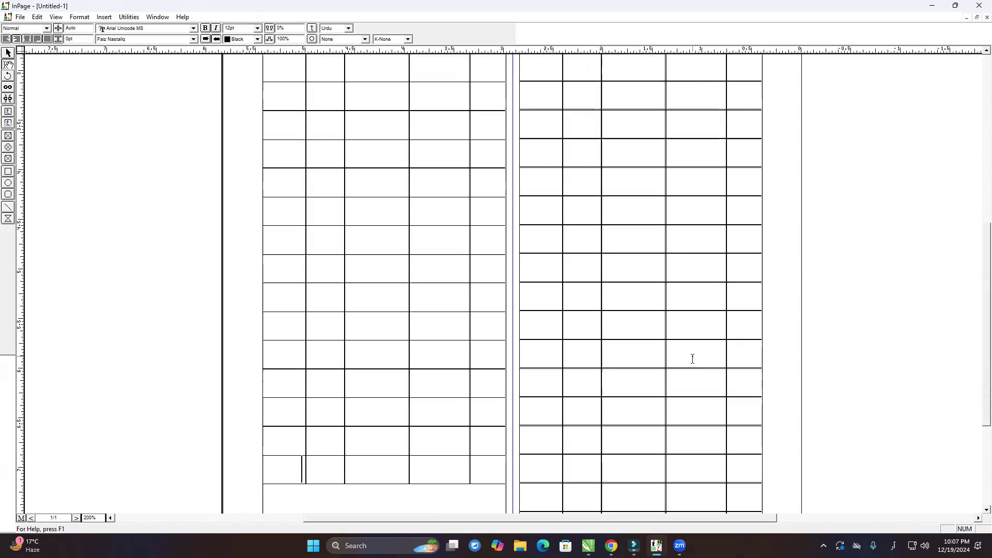
# - Add three more rows so the table continues onto page 2, then leave table editing
pyautogui.scroll(2, 423, 193)
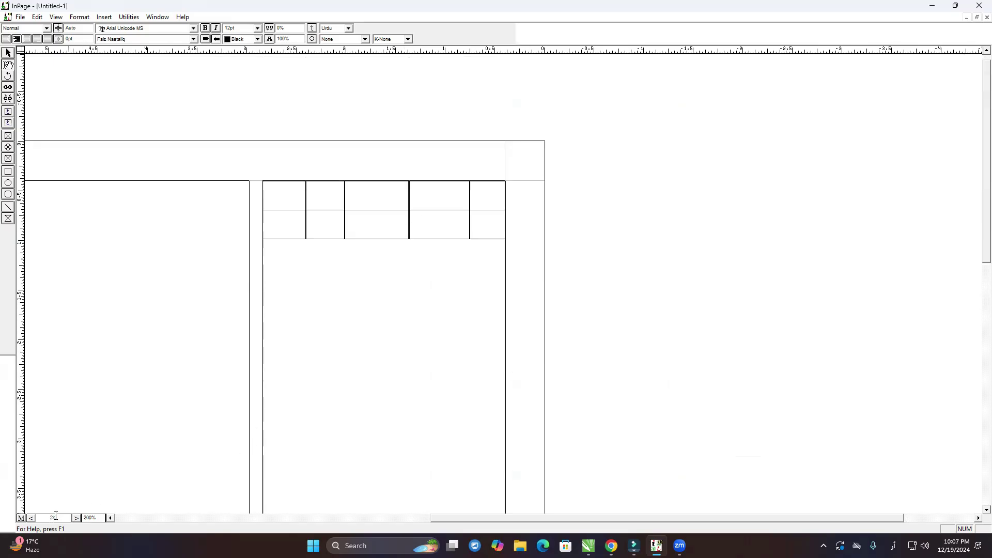
pyautogui.press('Tab')
pyautogui.press('Tab')
pyautogui.press('Tab')
pyautogui.press('Tab')
pyautogui.press('Tab')
pyautogui.press('Tab')
pyautogui.press('Tab')
pyautogui.press('Tab')
pyautogui.press('Tab')
pyautogui.press('Tab')
pyautogui.press('Tab')
pyautogui.press('Tab')
pyautogui.press('Tab')
pyautogui.press('Tab')
pyautogui.press('Tab')
pyautogui.press('Tab')
pyautogui.press('Tab')
pyautogui.press('Tab')
pyautogui.press('Tab')
pyautogui.press('Tab')
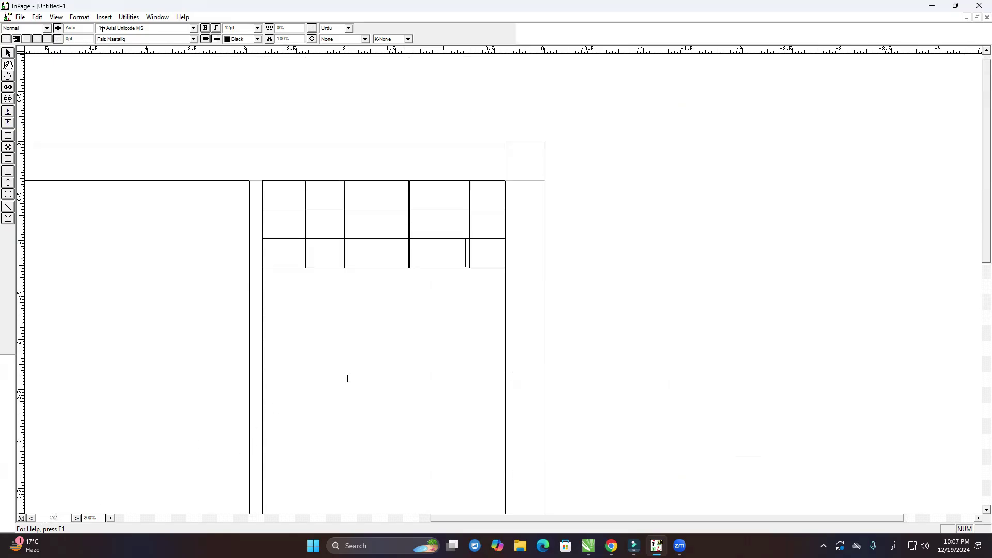
pyautogui.press('Tab')
pyautogui.press('Tab')
pyautogui.press('Tab')
pyautogui.press('Tab')
pyautogui.press('Tab')
pyautogui.press('Tab')
pyautogui.press('Tab')
pyautogui.press('Tab')
pyautogui.press('Tab')
pyautogui.press('Tab')
pyautogui.press('Tab')
pyautogui.press('Tab')
pyautogui.press('Tab')
pyautogui.press('Tab')
pyautogui.press('Tab')
pyautogui.press('Tab')
pyautogui.press('Tab')
pyautogui.press('Tab')
pyautogui.press('Tab')
pyautogui.press('Tab')
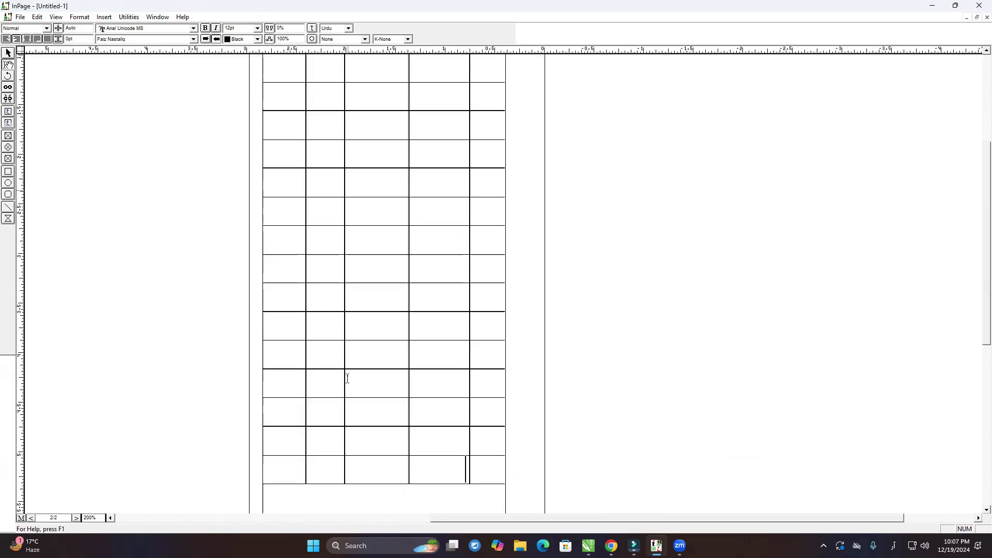
pyautogui.press('Tab')
pyautogui.press('Tab')
pyautogui.press('Tab')
pyautogui.press('Tab')
pyautogui.press('Tab')
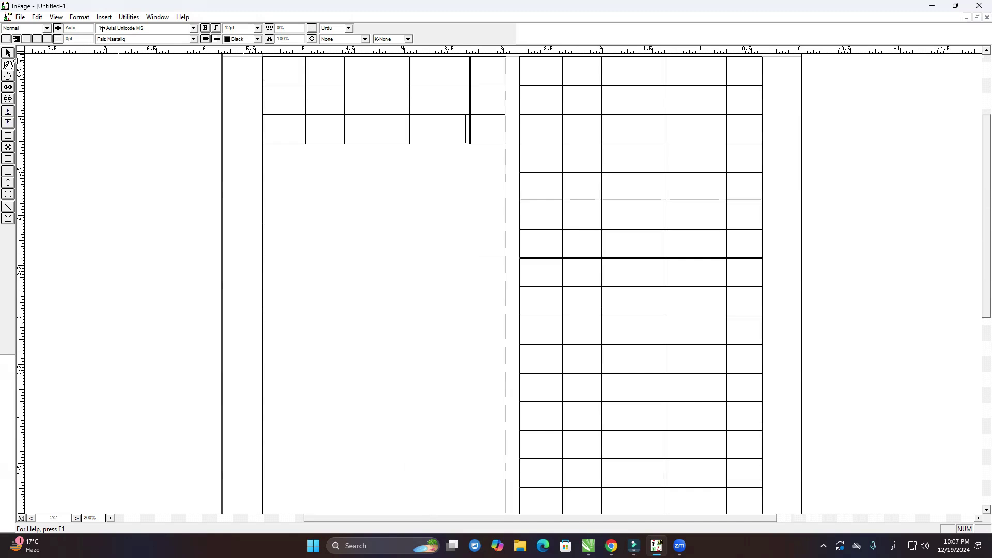
pyautogui.click(10, 52)
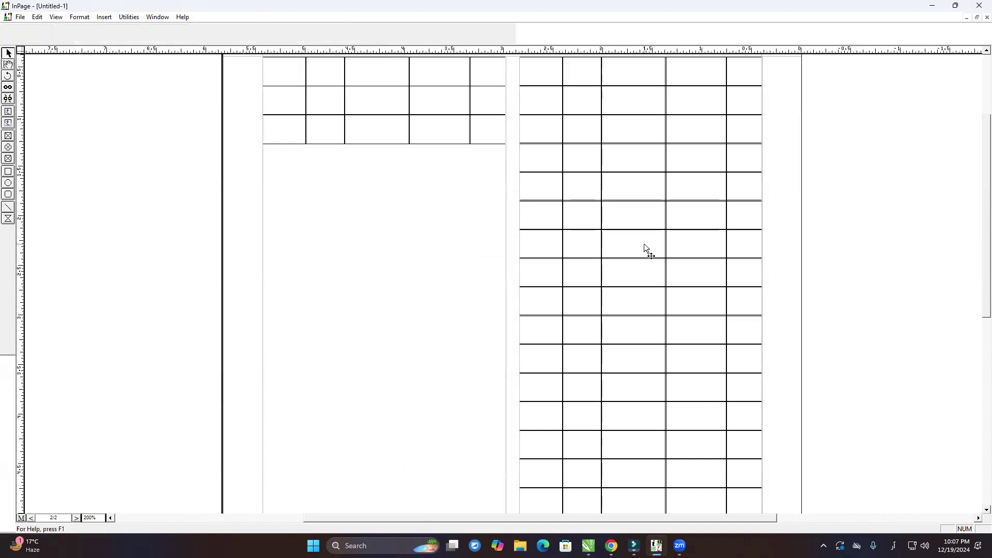
pyautogui.scroll(3, 644, 244)
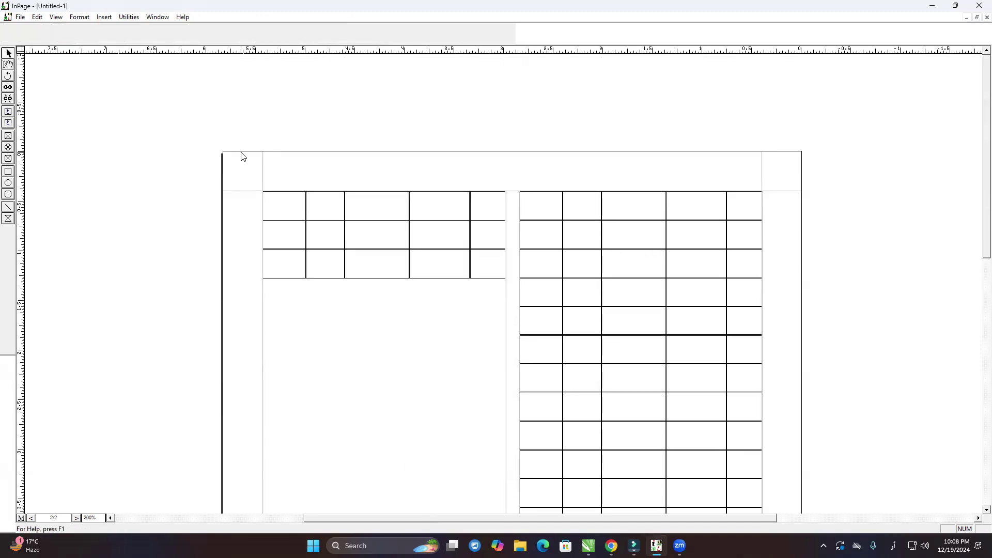
# - Save pages 1 to 2 as Untitled-1.pdf with text as curves, then close the Desktop folder
pyautogui.click(21, 17)
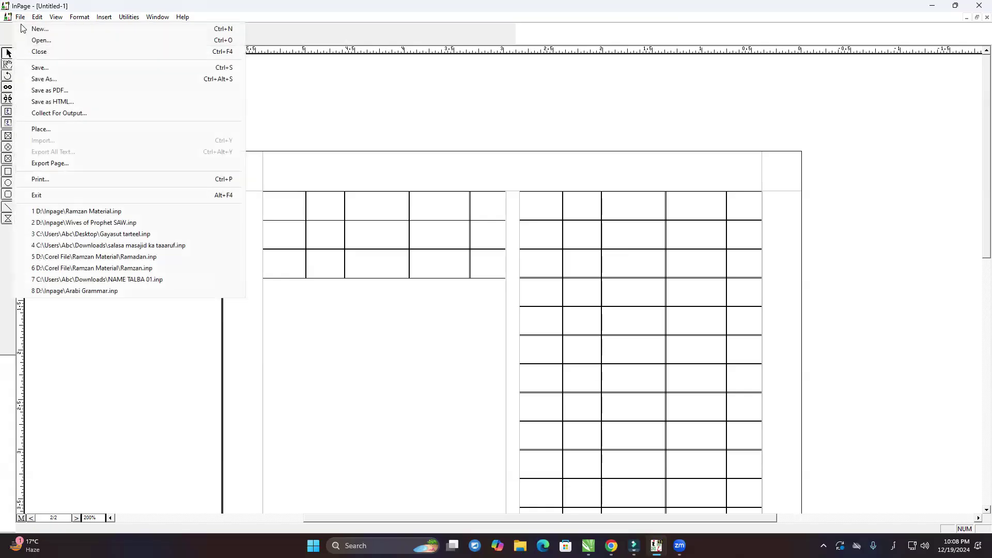
pyautogui.click(43, 91)
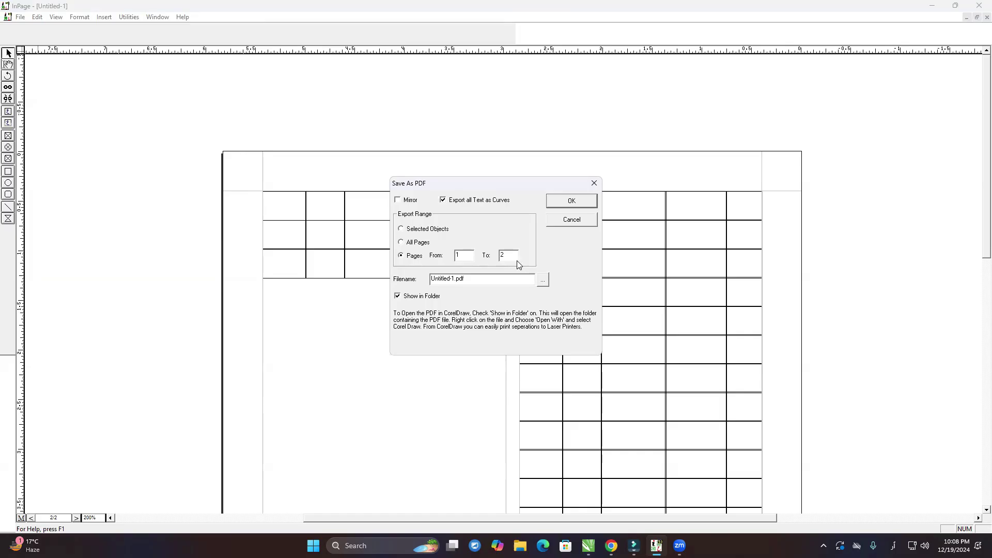
pyautogui.click(565, 202)
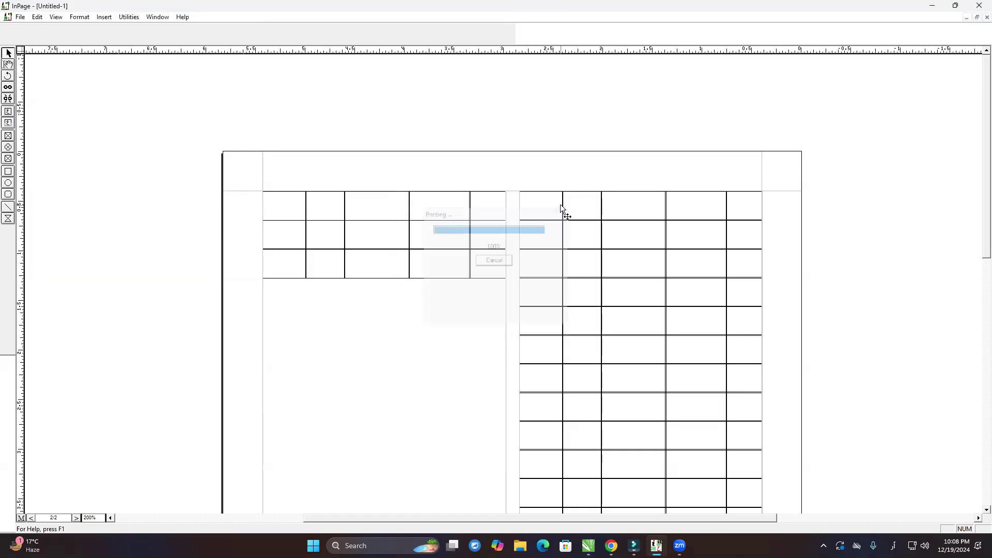
pyautogui.scroll(-10, 411, 357)
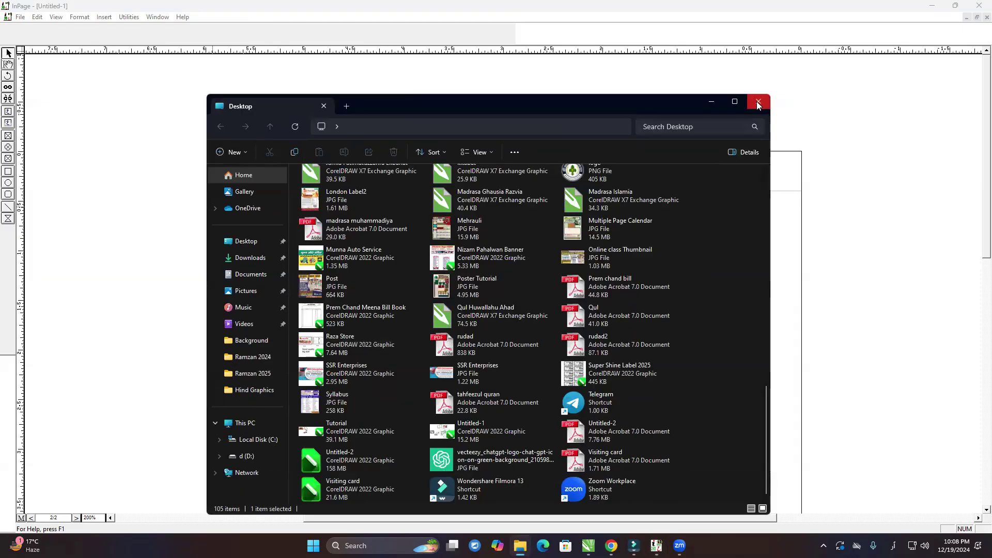
pyautogui.click(759, 103)
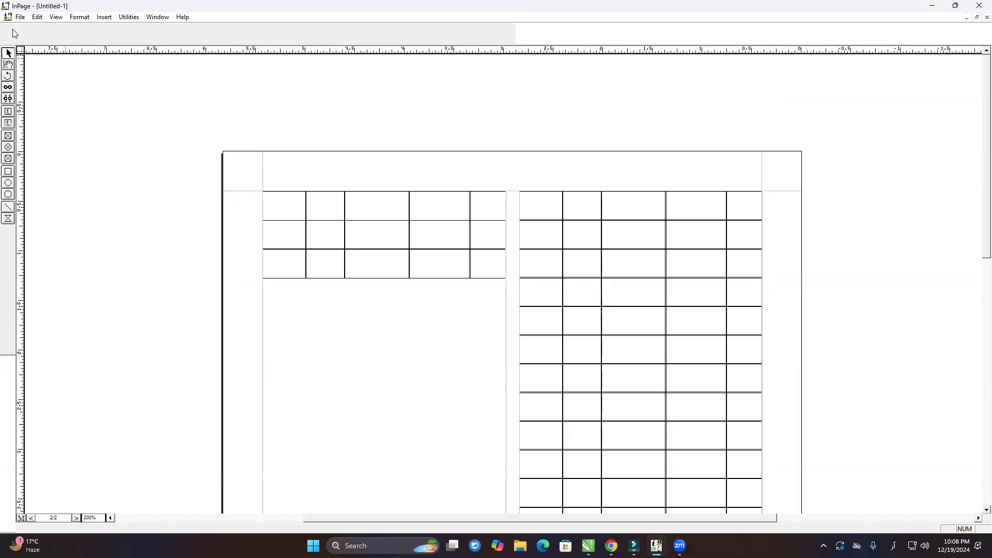
# - Minimize InPage to uncover CorelDRAW's blank Untitled-1 page and pan it into view
pyautogui.doubleClick(909, 8)
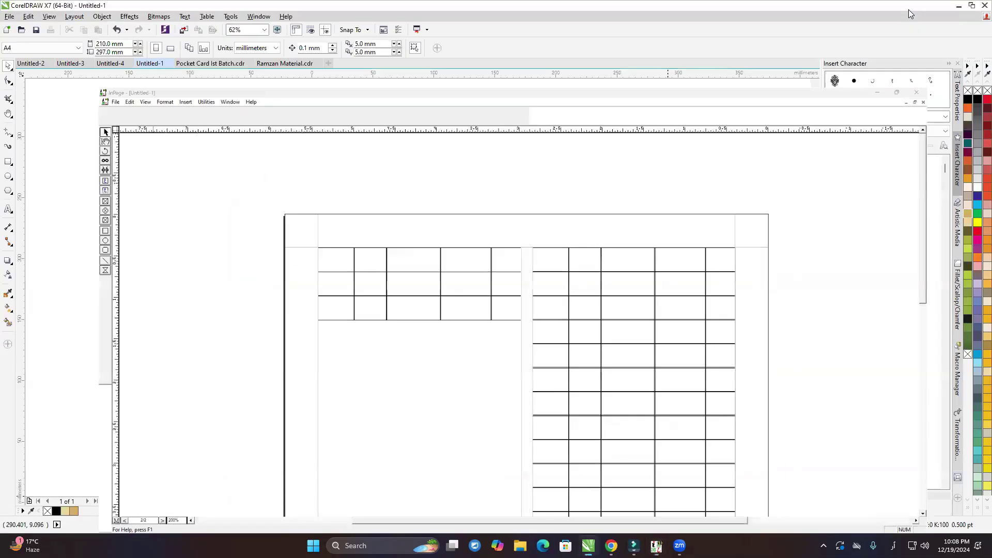
pyautogui.press('super+Down')
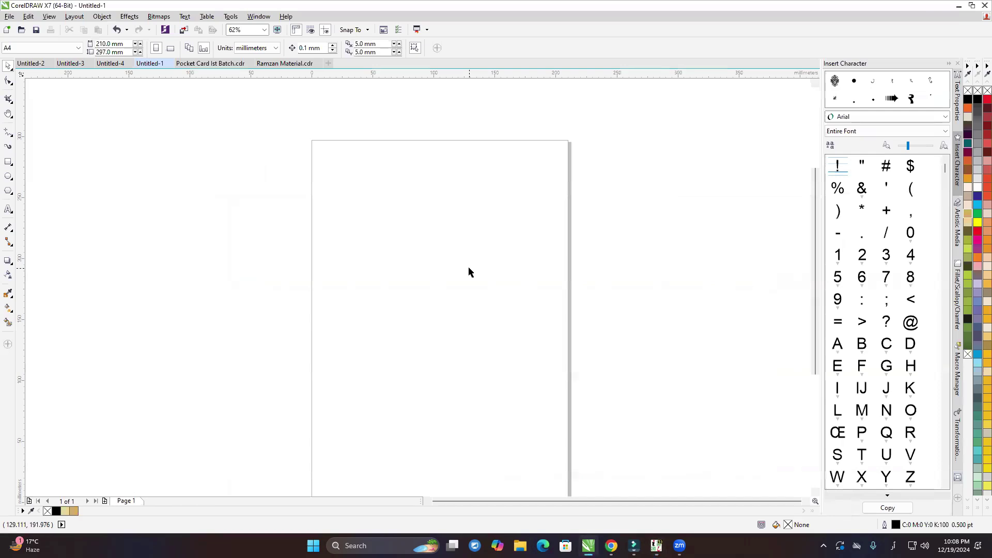
pyautogui.moveTo(466, 228); pyautogui.dragTo(523, 217)
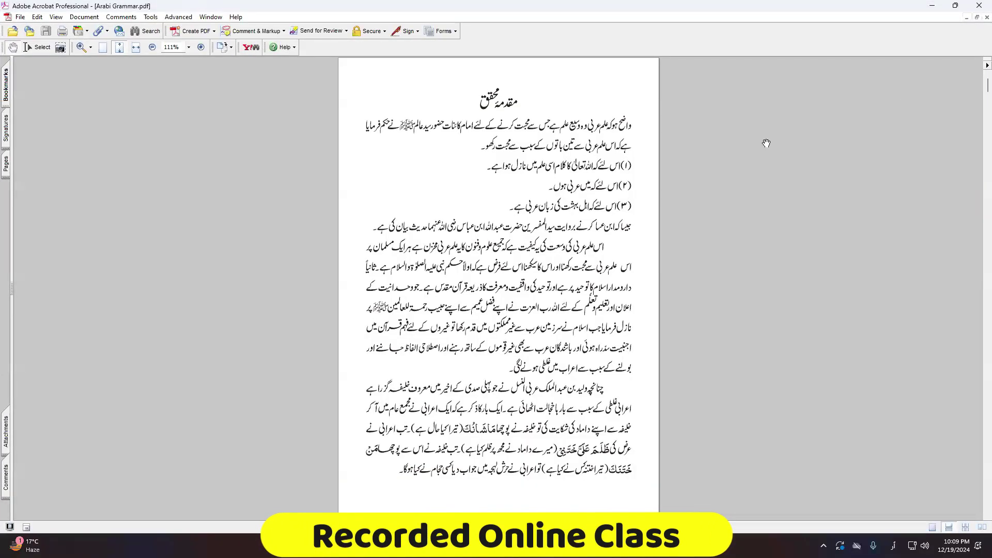
# - Close Arabi Grammar.pdf in Acrobat and bring CorelDRAW's Untitled-1 drawing back to front
pyautogui.click(976, 11)
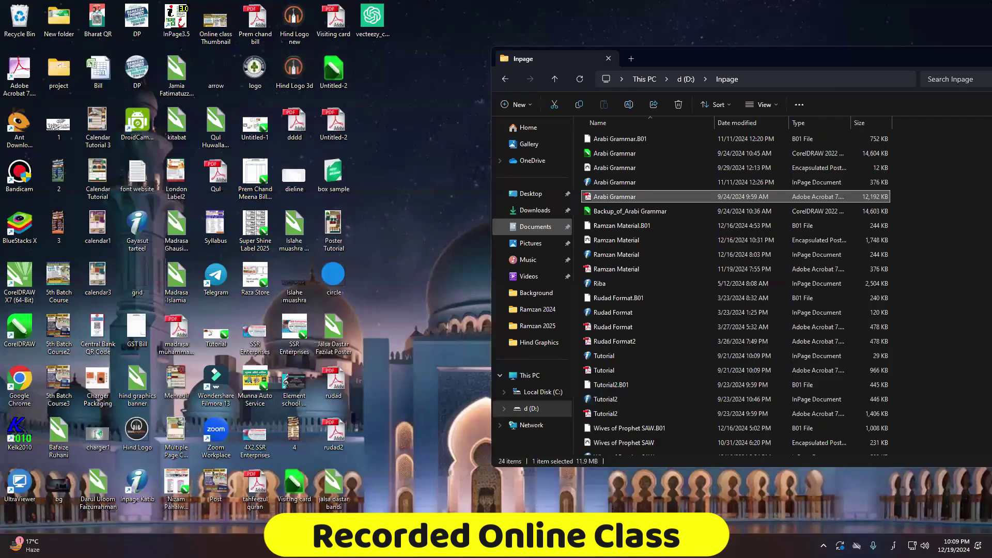
pyautogui.moveTo(611, 546)
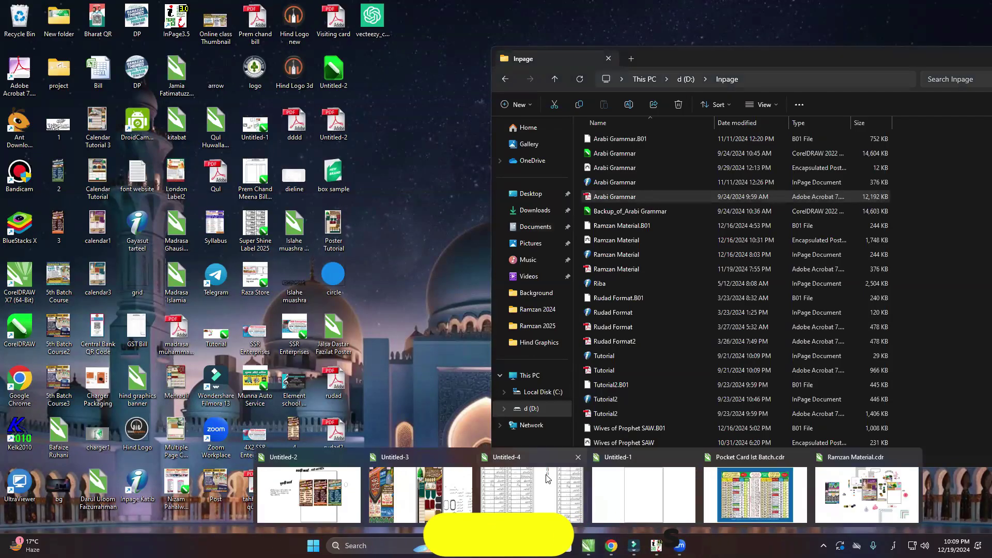
pyautogui.click(620, 500)
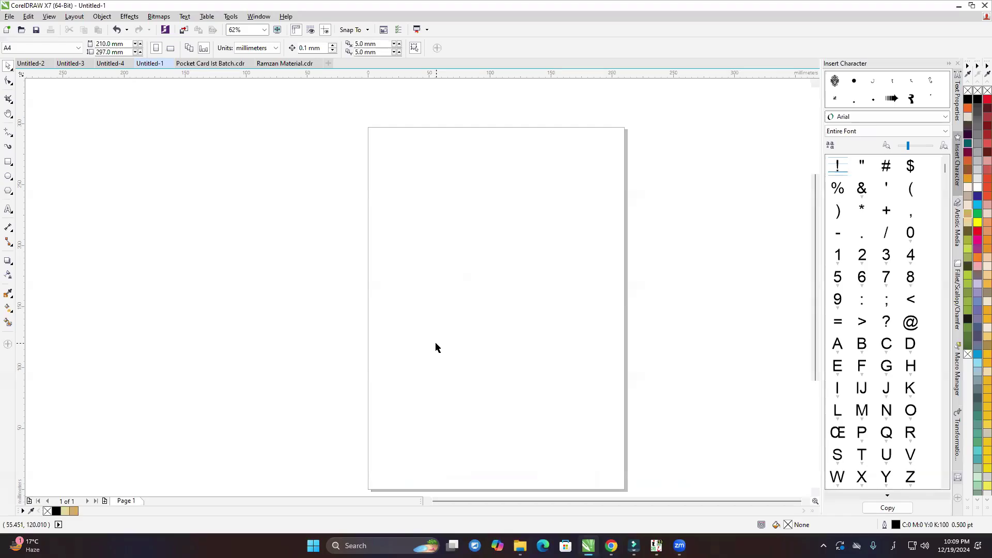
# - Open the Arabi Grammar PDF from the D:\Inpage folder
pyautogui.hotkey('ctrl', 'o')
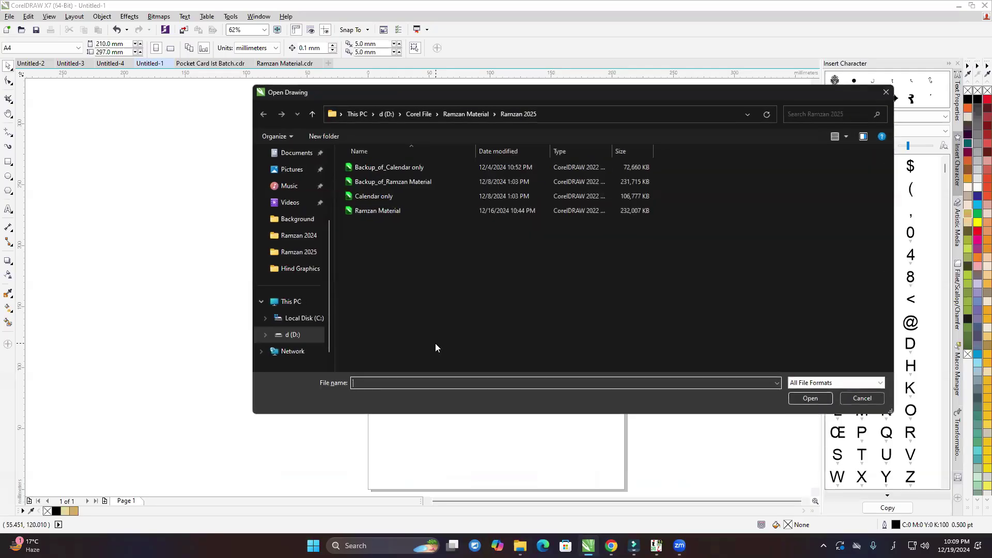
pyautogui.click(305, 337)
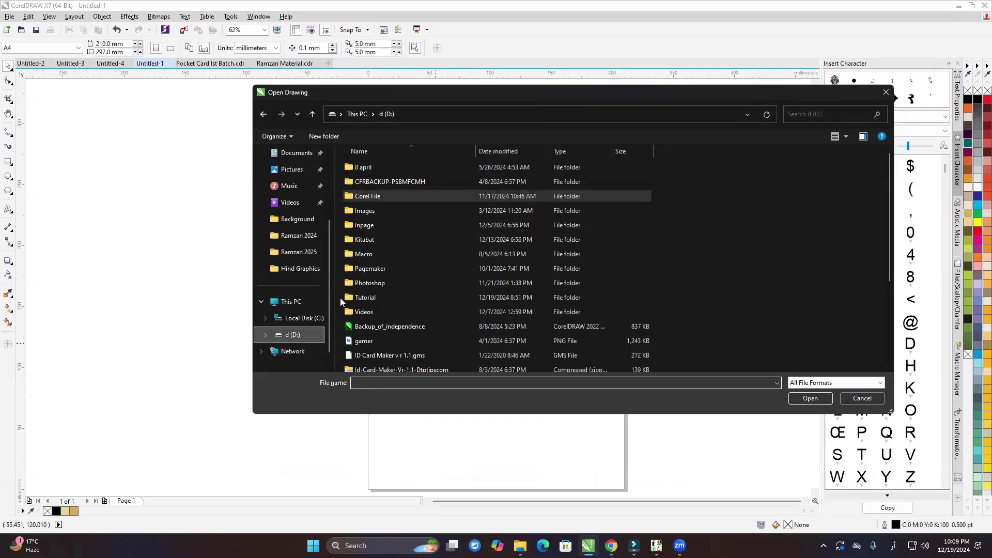
pyautogui.doubleClick(348, 230)
pyautogui.click(382, 225)
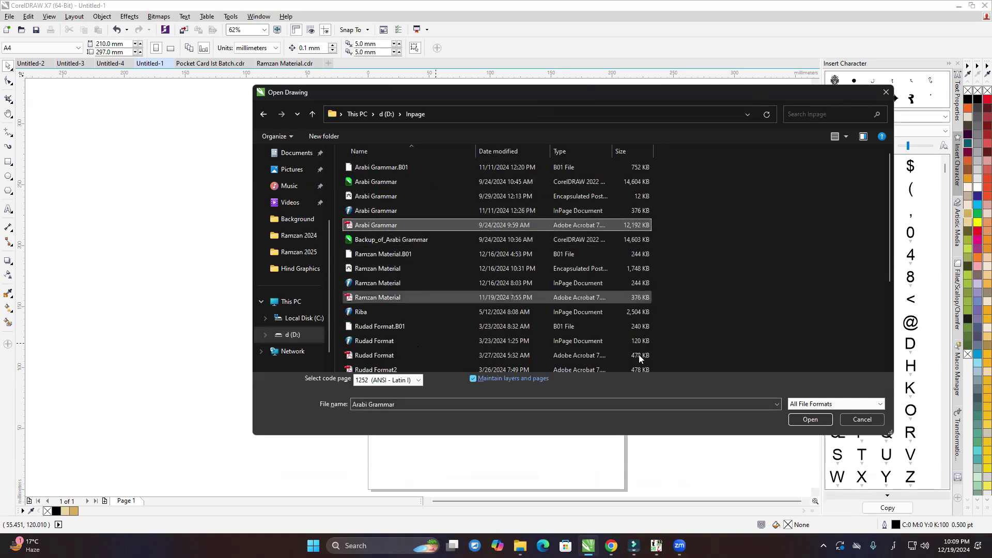
pyautogui.click(810, 419)
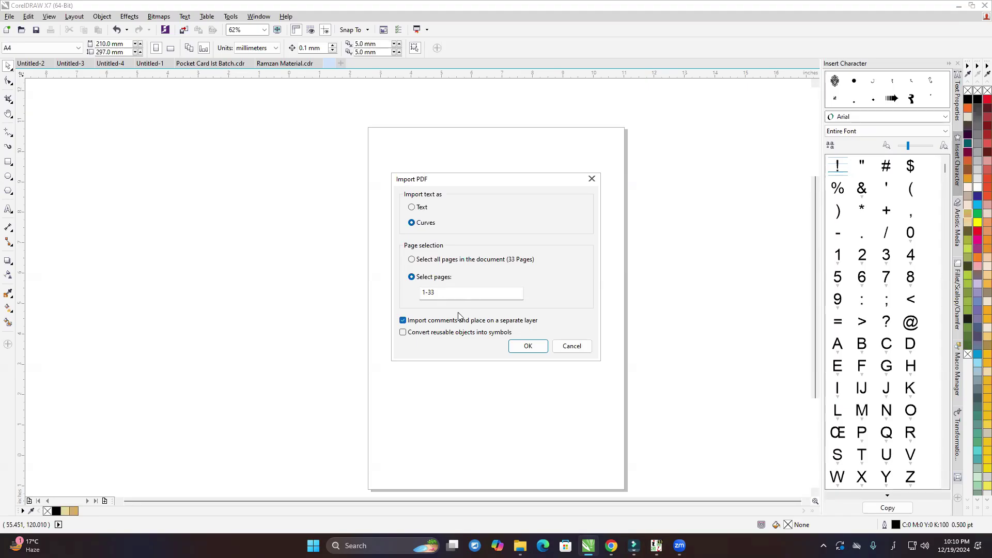
# - Import only pages 1-10 of the 33-page PDF as curves
pyautogui.doubleClick(448, 293)
pyautogui.write('10')
pyautogui.click(529, 346)
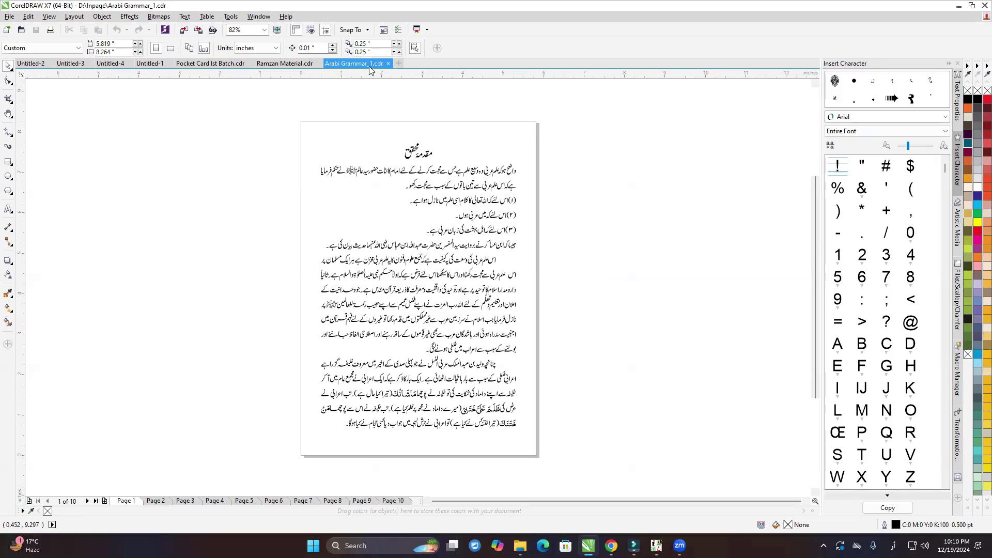
# - Pan across the imported Arabi Grammar pages toward the Untitled-4 donor-list pages
pyautogui.moveTo(257, 268); pyautogui.dragTo(347, 275)
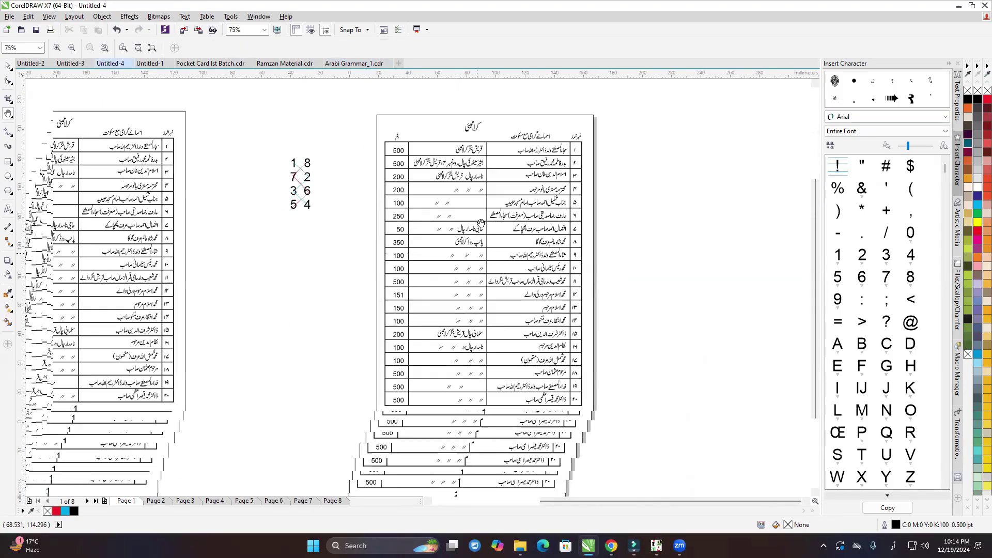
pyautogui.moveTo(427, 295)
pyautogui.mouseDown()
pyautogui.moveTo(431, 265)
pyautogui.moveTo(491, 272)
pyautogui.moveTo(415, 283)
pyautogui.mouseUp()
pyautogui.press('space')
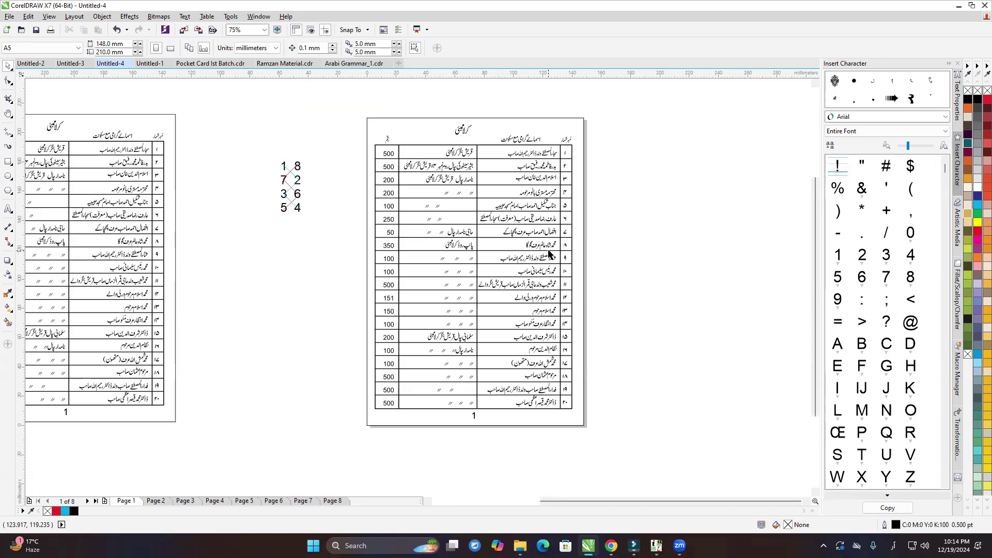
# - Reposition the view and move the 1-8/7-2/3-6/5-4 number group to the left
pyautogui.press('h')
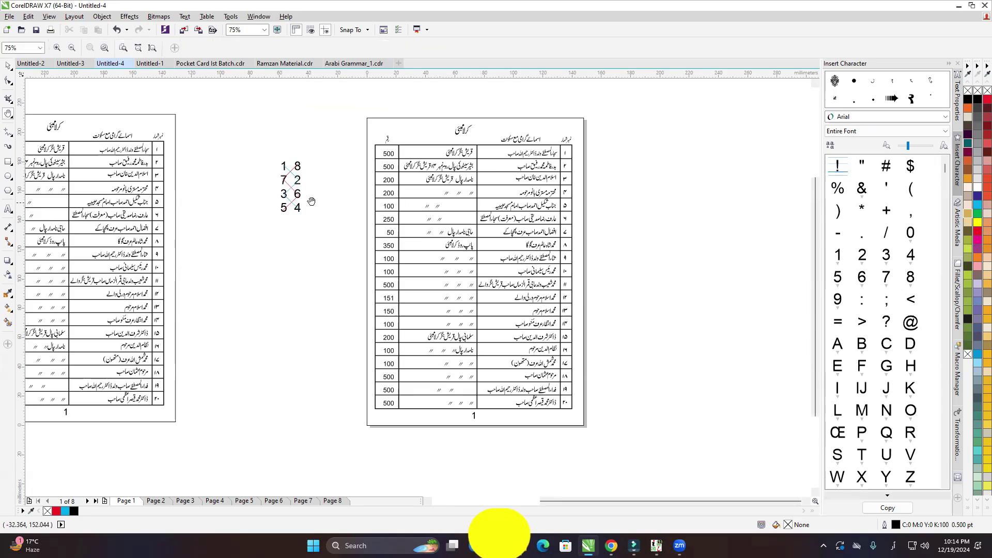
pyautogui.scroll(4, 315, 200)
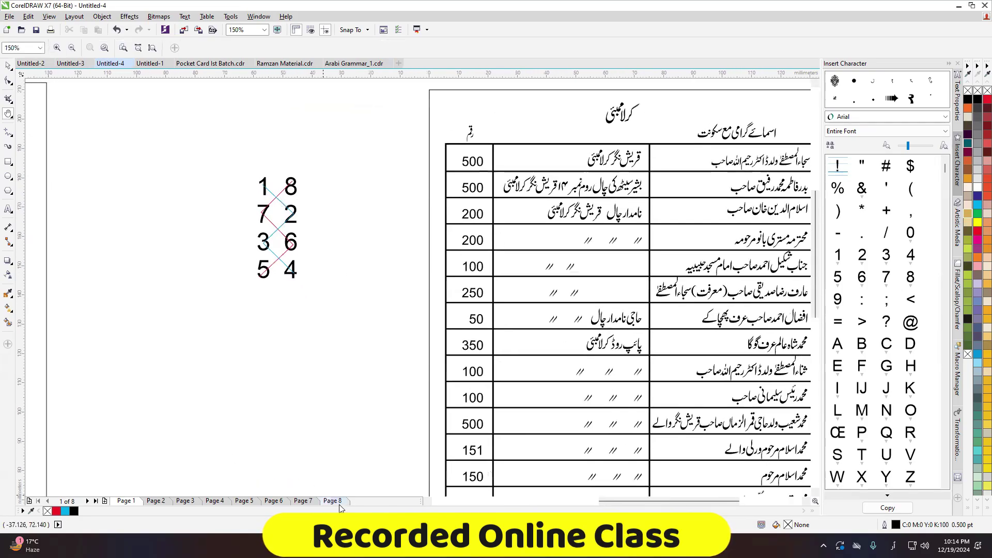
pyautogui.moveTo(335, 338); pyautogui.dragTo(373, 323)
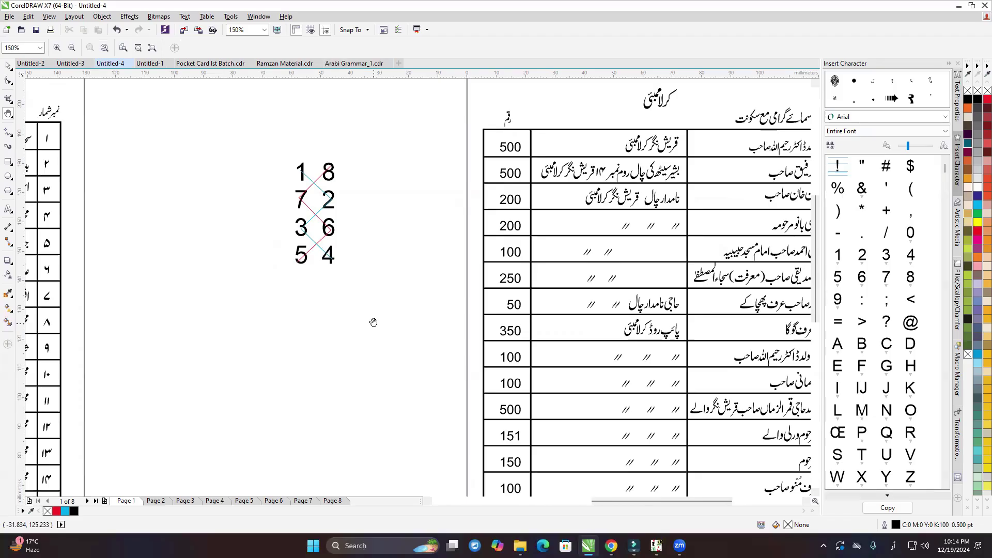
pyautogui.moveTo(374, 322); pyautogui.dragTo(428, 326)
pyautogui.press('space')
pyautogui.moveTo(362, 186); pyautogui.dragTo(271, 187)
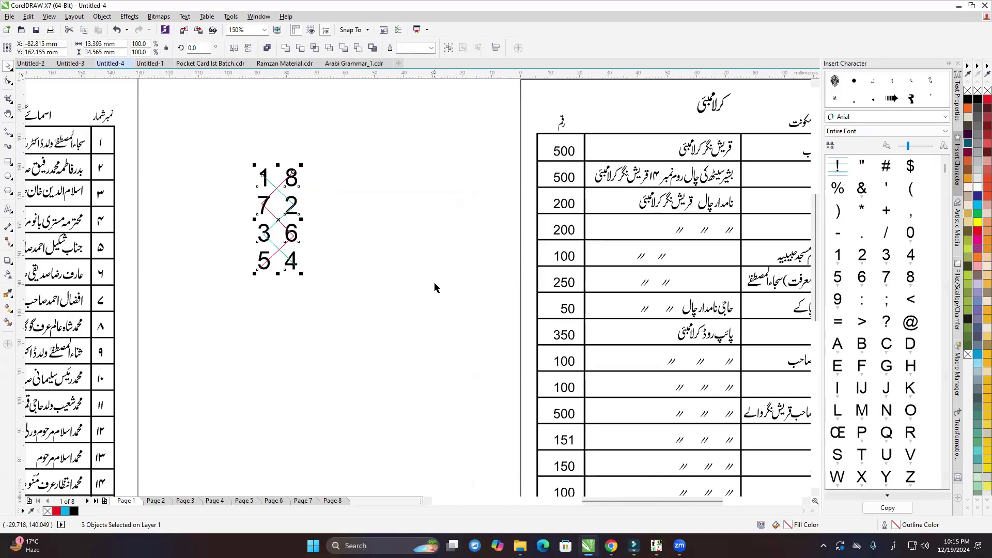
# - Deselect the diagram and start an artistic text item to its right
pyautogui.press('space')
pyautogui.moveTo(436, 283); pyautogui.dragTo(390, 272)
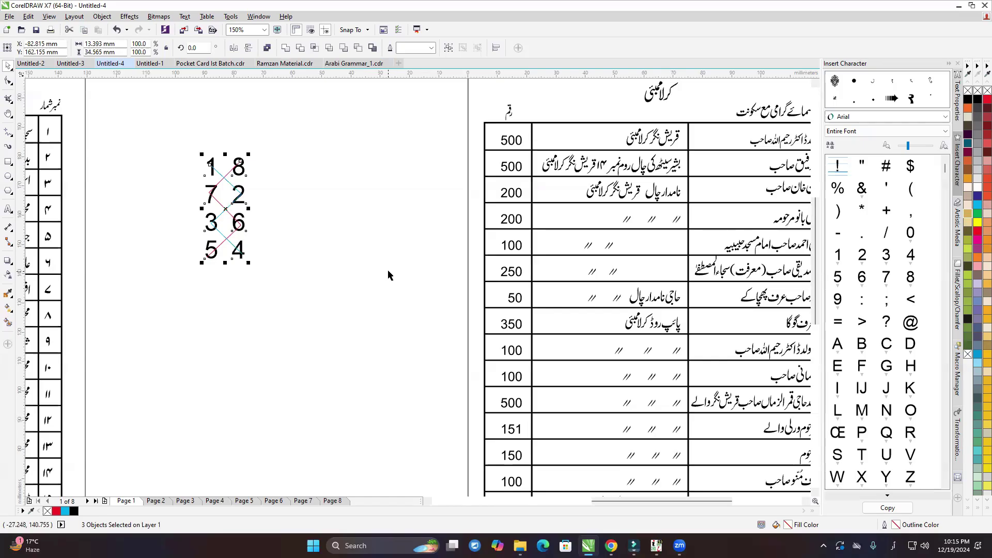
pyautogui.click(388, 275)
pyautogui.press('F8')
pyautogui.click(312, 172)
# - Type the first two pairs, 1 12 and 11 2, on separate lines
pyautogui.write('1')
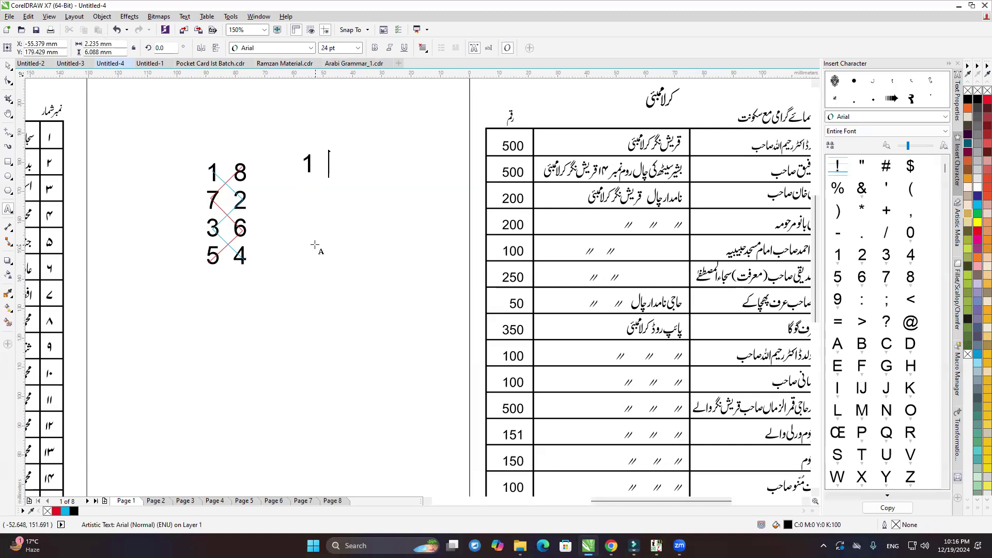
pyautogui.write('12')
pyautogui.press('Return')
pyautogui.write('11  ')
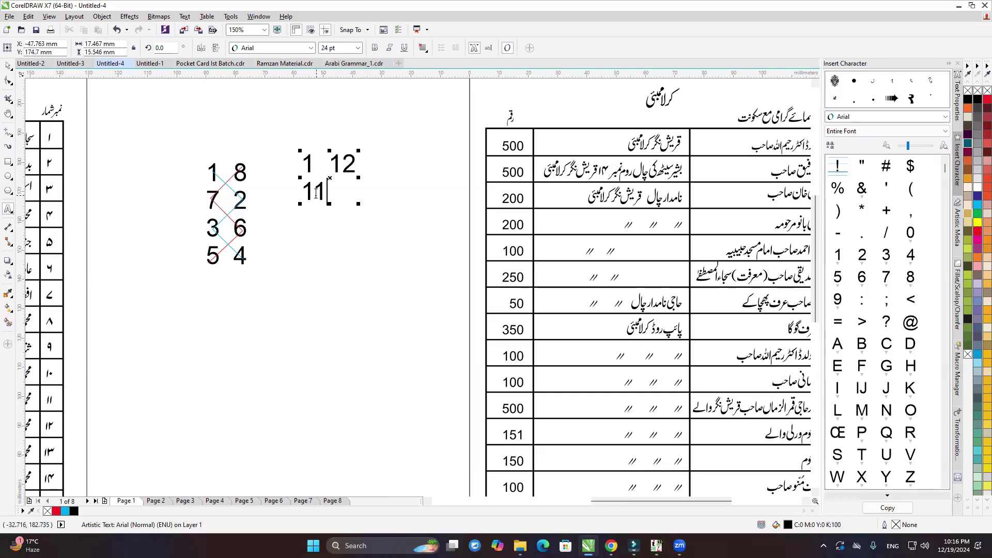
pyautogui.write('2')
pyautogui.scroll(1, 427, 327)
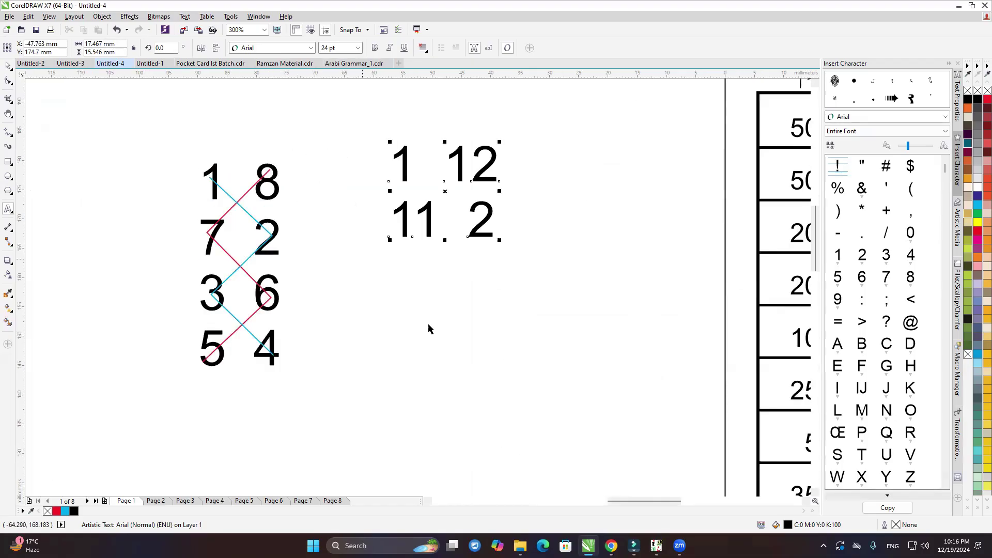
pyautogui.press('Escape')
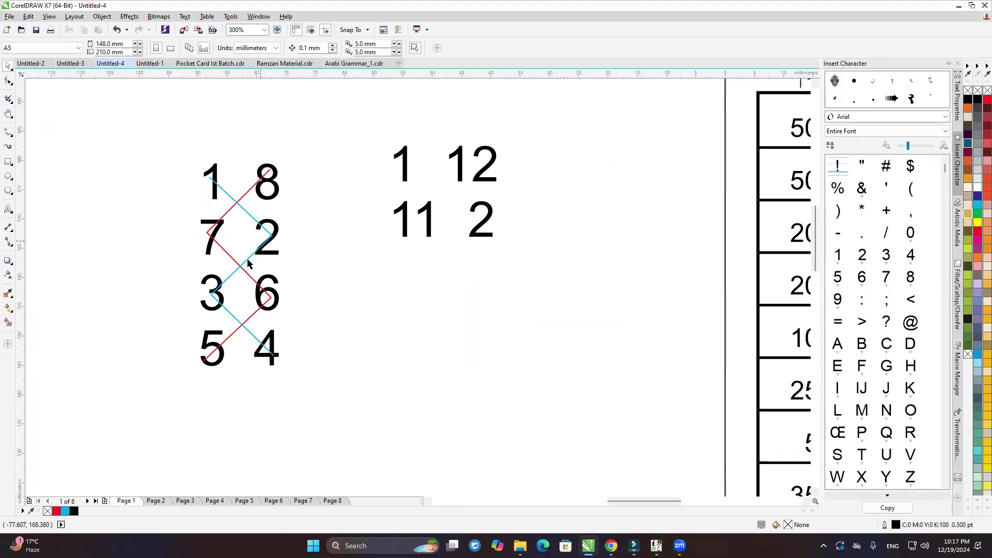
# - Add the pairs 3 10, 9 4 and 5 8 on new lines below 11 2
pyautogui.hscroll(2, 460, 297)
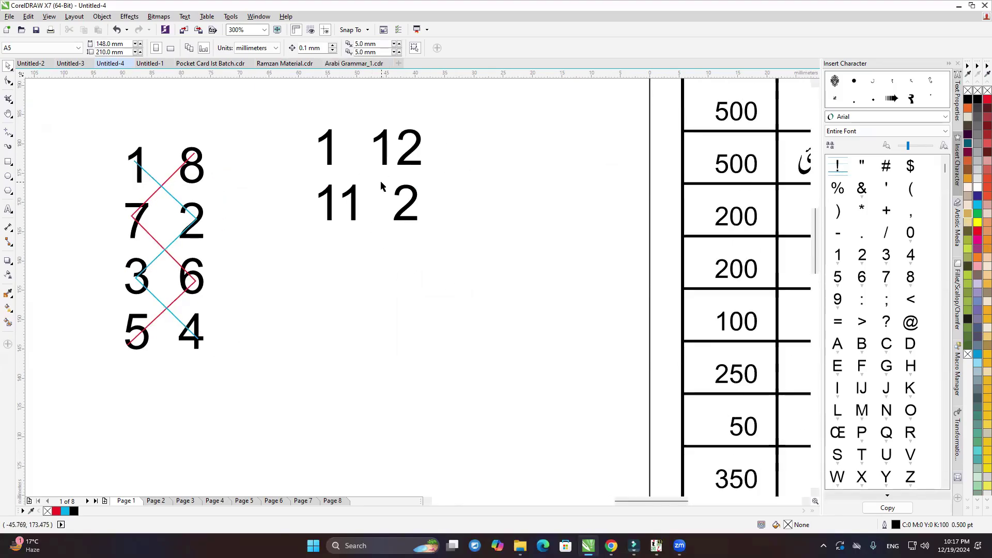
pyautogui.doubleClick(400, 217)
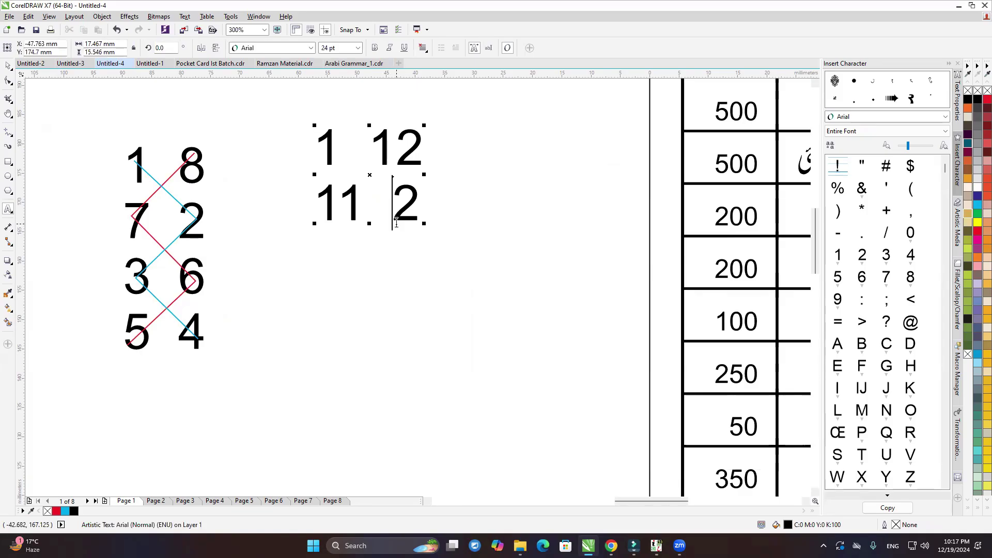
pyautogui.press('Right')
pyautogui.press('Return')
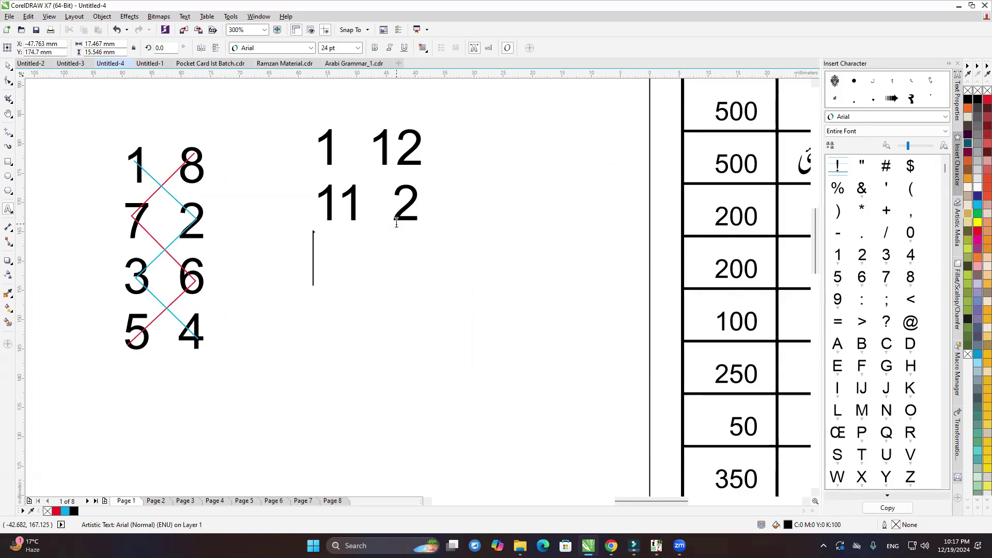
pyautogui.write('3')
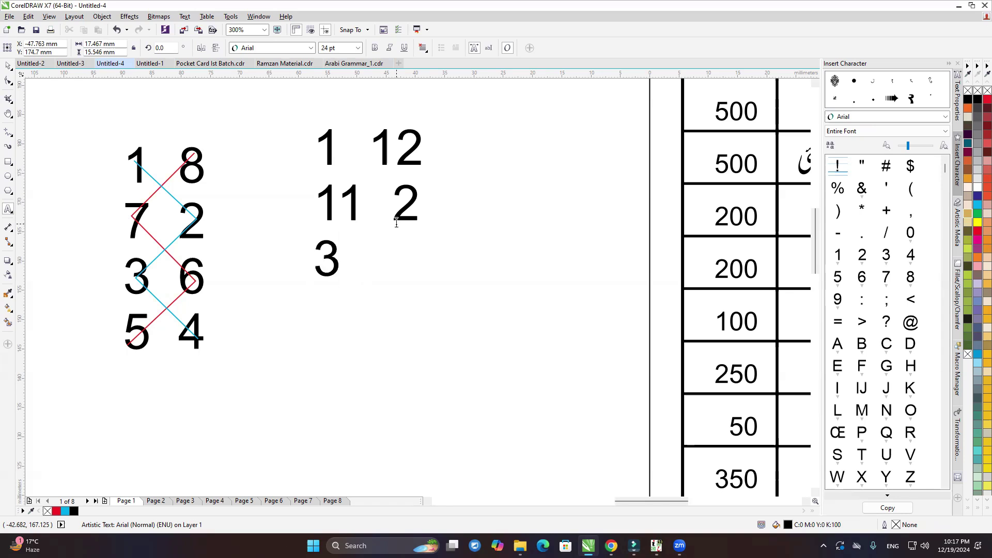
pyautogui.write('  10')
pyautogui.press('Return')
pyautogui.write('9')
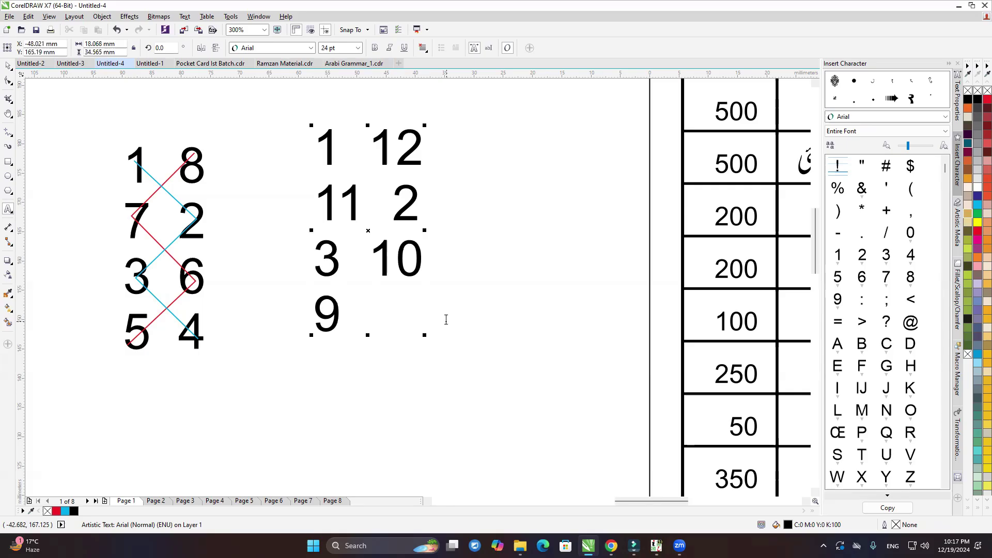
pyautogui.write('  4')
pyautogui.press('Return')
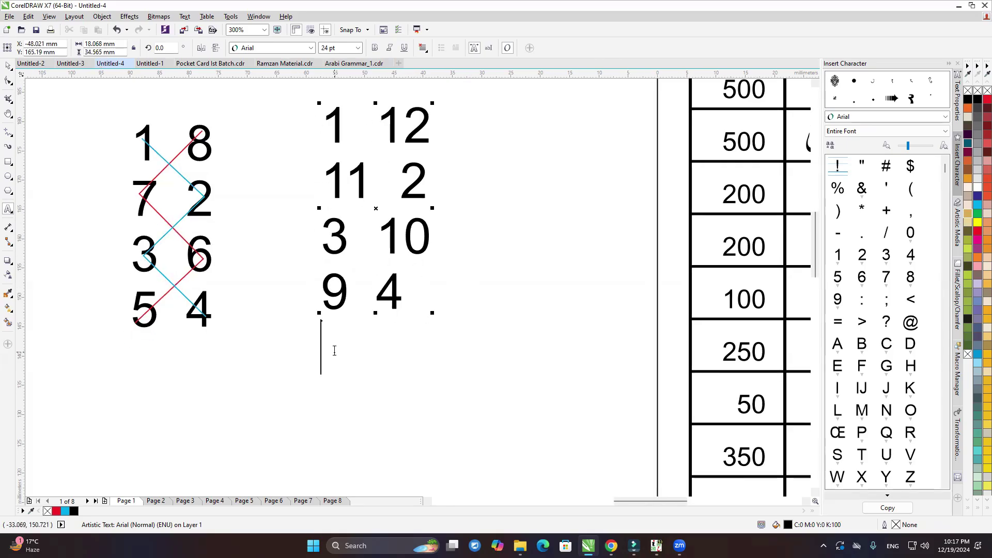
pyautogui.write('5  ')
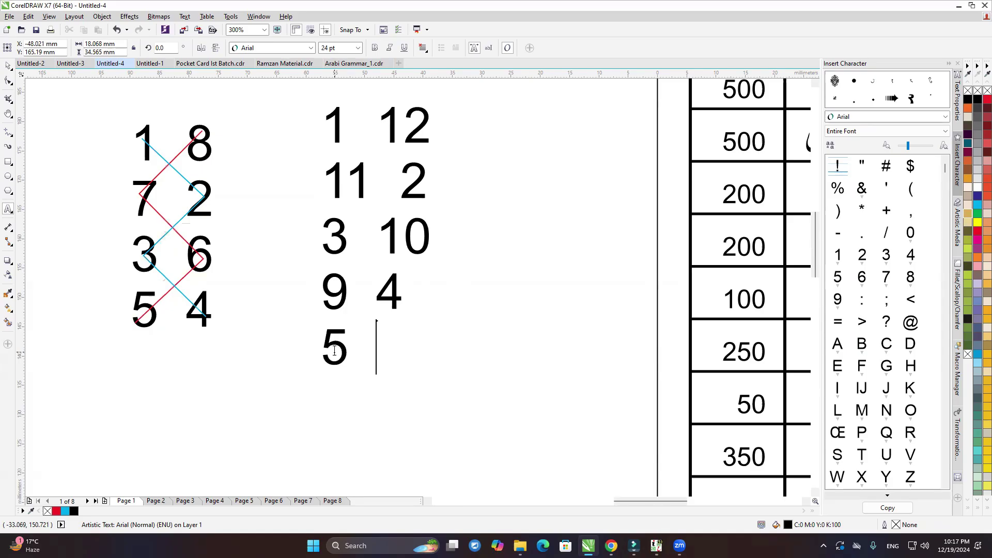
pyautogui.write('8')
pyautogui.press('Escape')
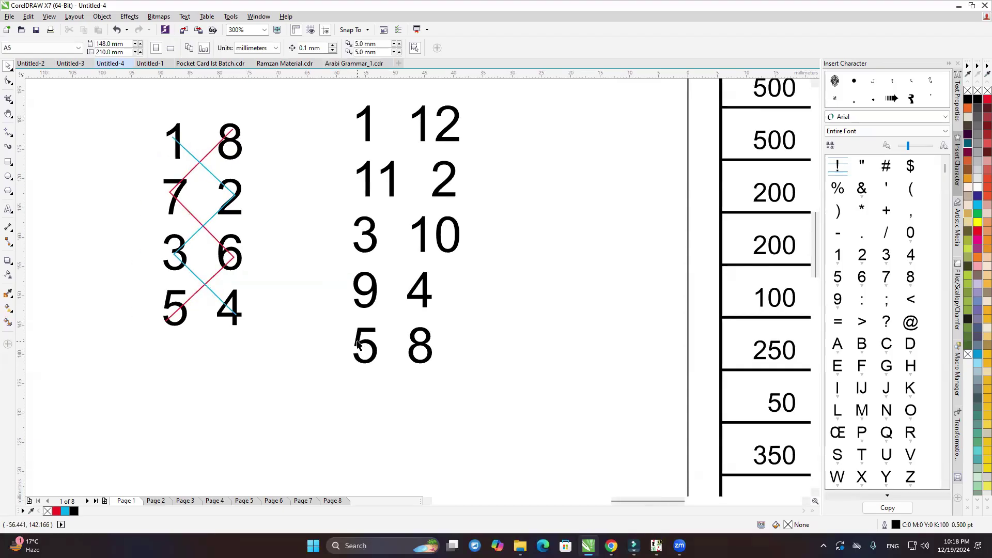
# - Append the final pair 7 6 on a new line below 5 8
pyautogui.doubleClick(360, 341)
pyautogui.press('End')
pyautogui.press('Return')
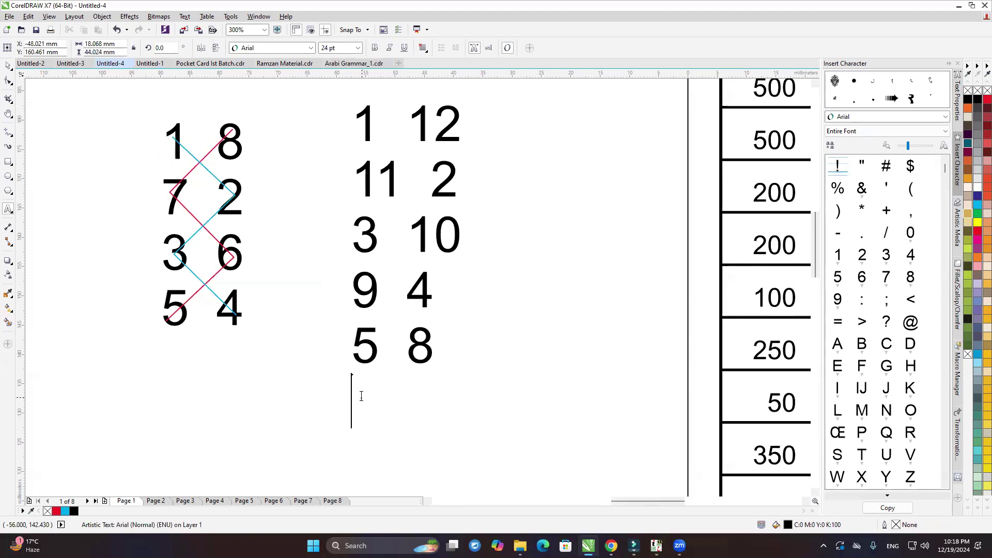
pyautogui.write('7  6')
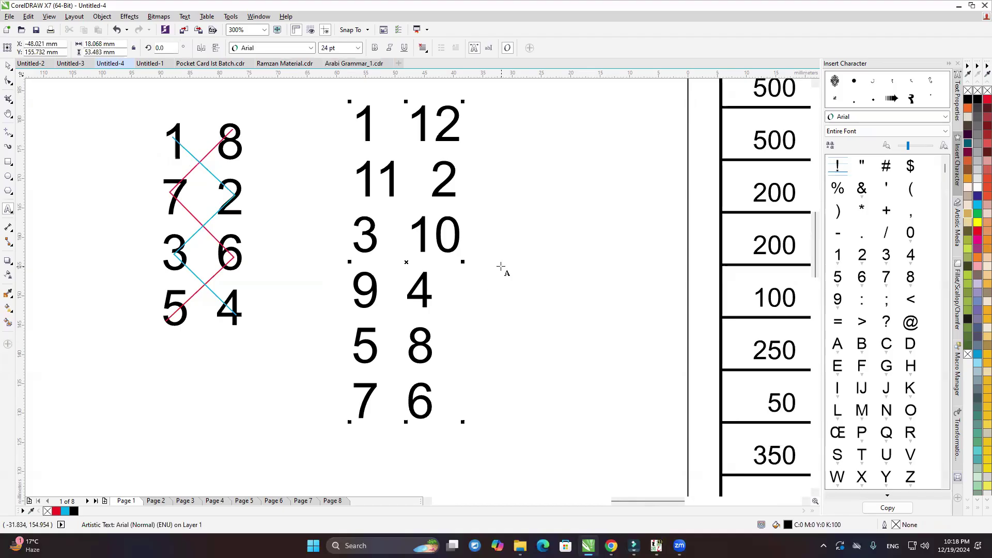
pyautogui.press('Escape')
pyautogui.click(8, 162)
# - Box the 1 12/11 2 rows, then copy the box around 3 10/9 4 and 5 8/7 6
pyautogui.moveTo(337, 94); pyautogui.dragTo(479, 206)
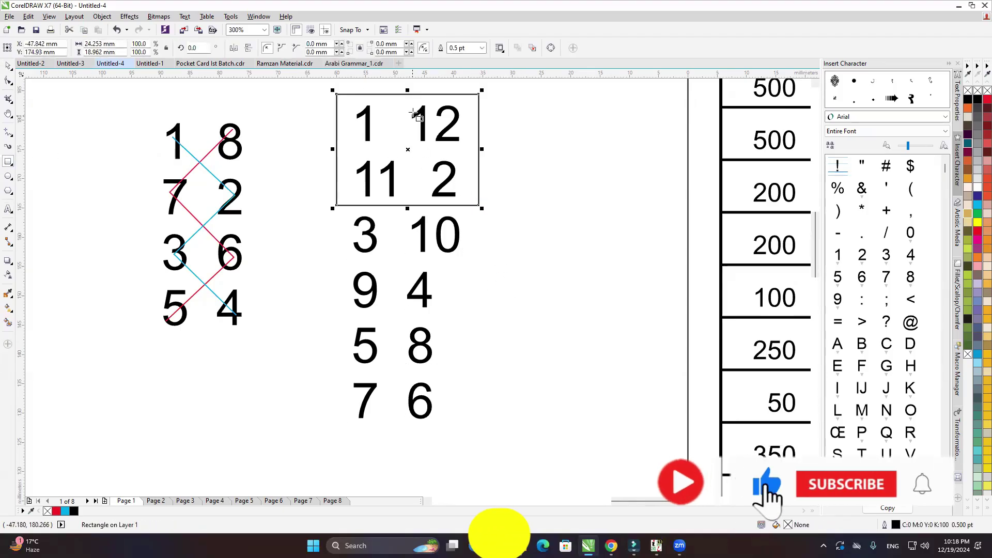
pyautogui.moveTo(408, 150); pyautogui.dragTo(403, 264)
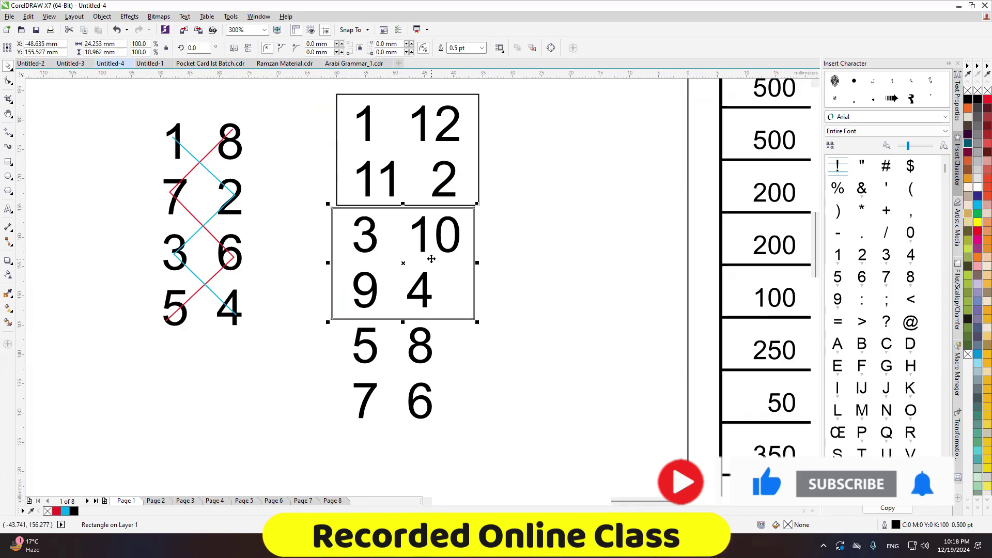
pyautogui.moveTo(403, 322); pyautogui.dragTo(403, 318)
pyautogui.scroll(-2, 536, 285)
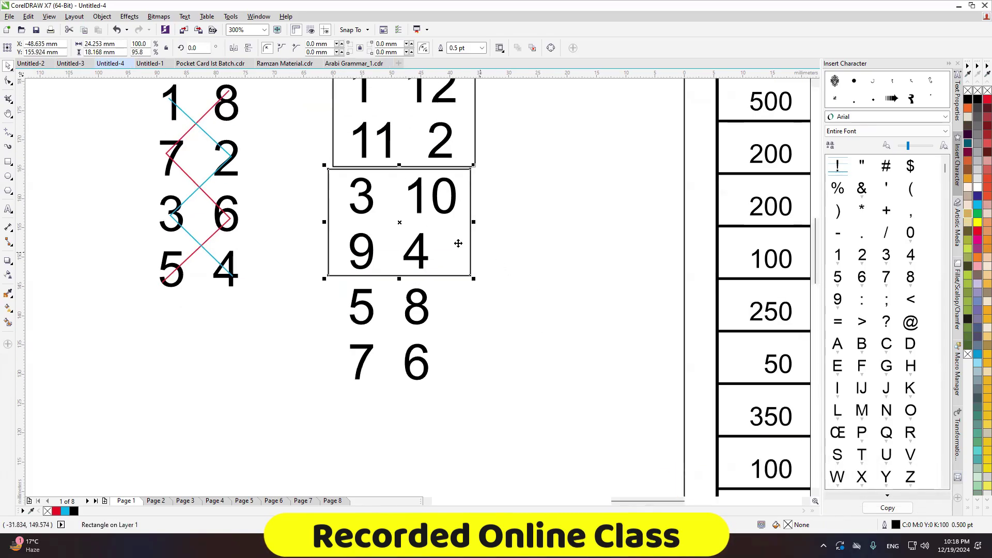
pyautogui.moveTo(401, 224); pyautogui.dragTo(402, 336)
pyautogui.scroll(3, 520, 326)
pyautogui.hscroll(2, 525, 311)
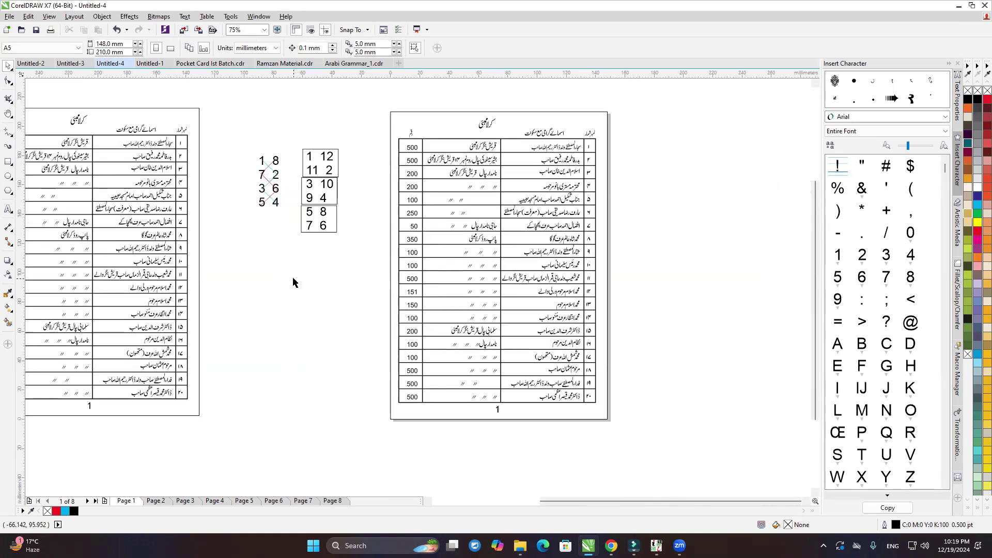
# - Set the HP LaserJet 1018 preferences to Landscape and open the print preview
pyautogui.hotkey('ctrl', 'p')
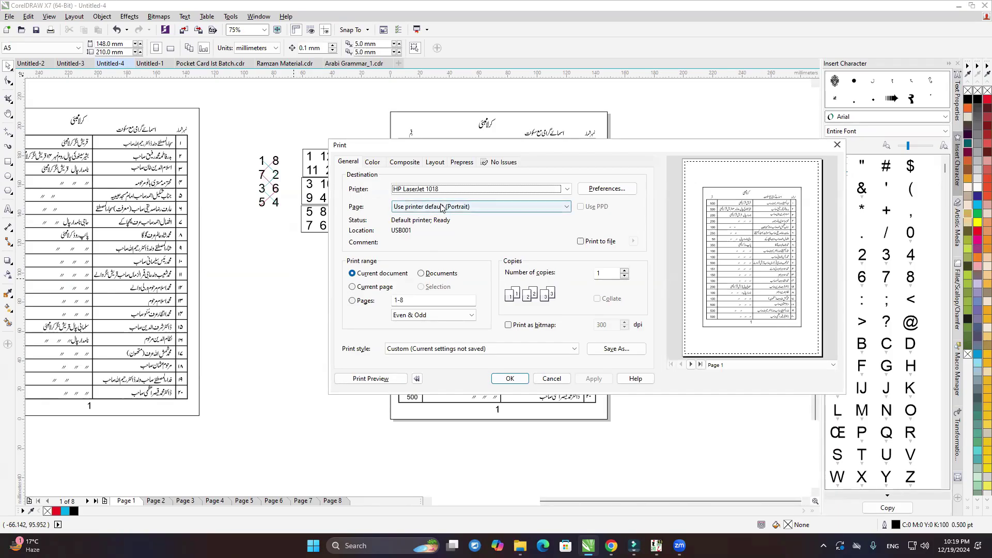
pyautogui.click(609, 189)
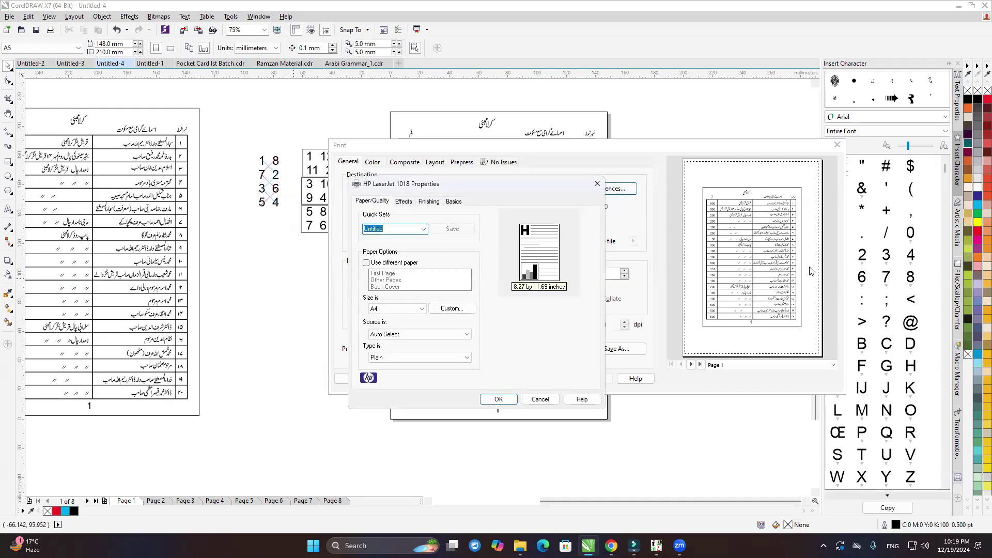
pyautogui.click(560, 258)
pyautogui.click(498, 399)
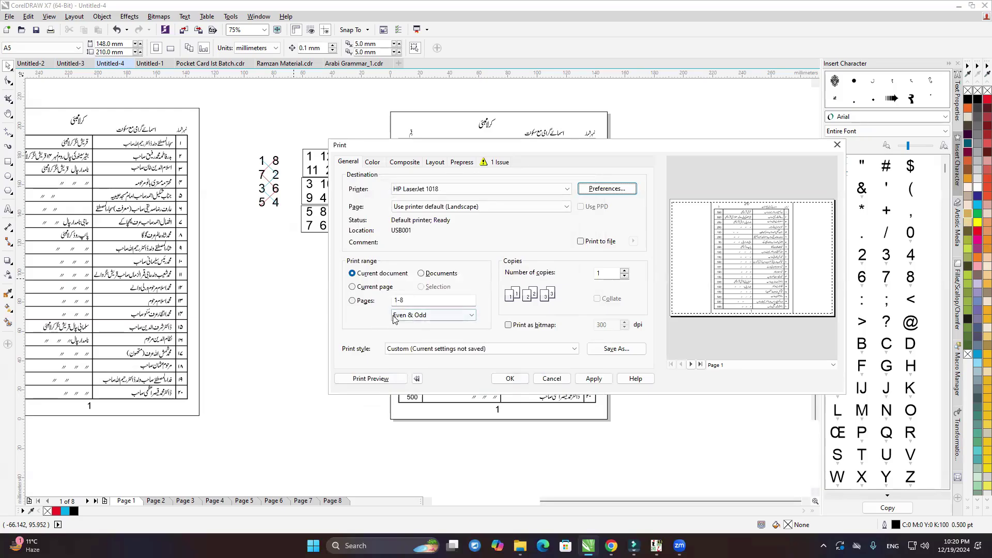
pyautogui.click(377, 379)
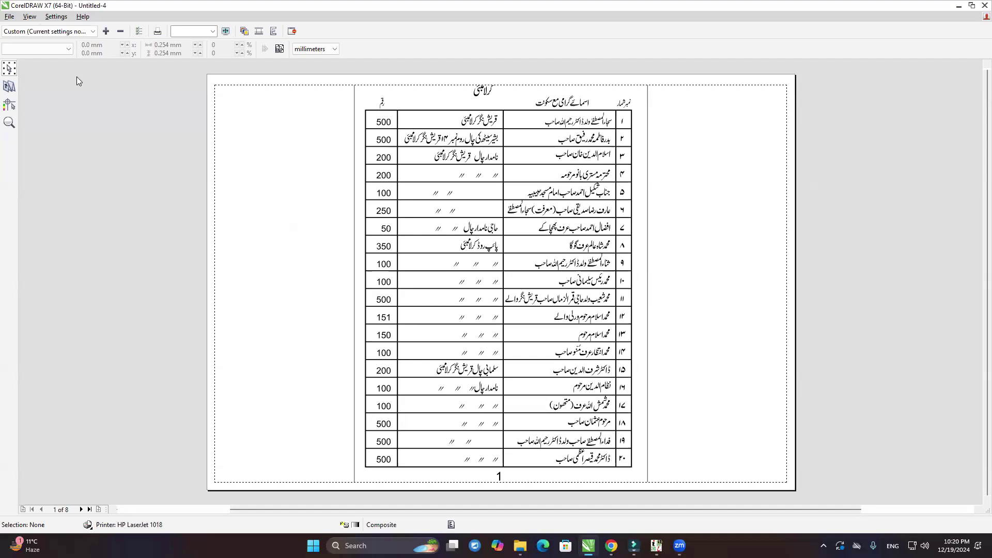
# - Impose the pages two across with a 2.0 mm gutter and show the actual page content
pyautogui.click(8, 88)
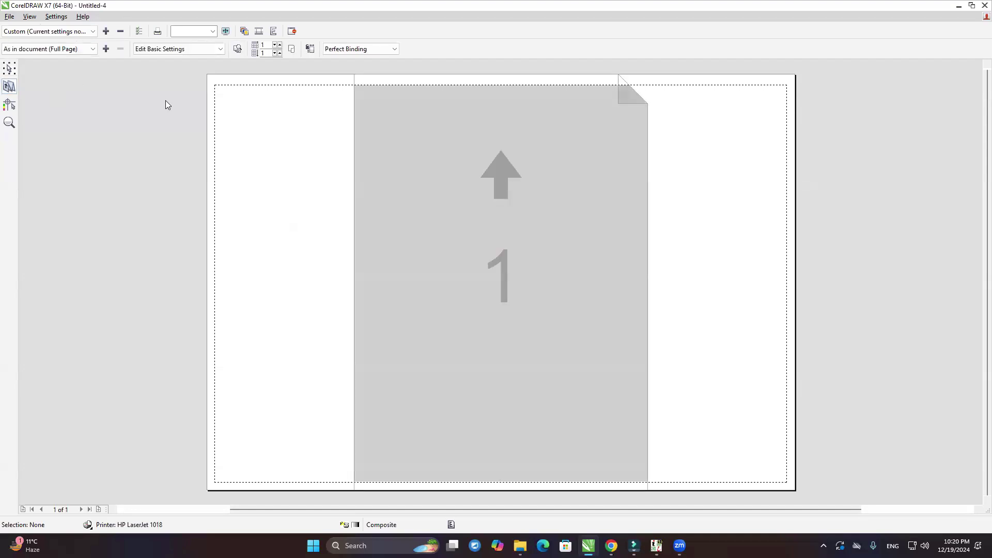
pyautogui.click(280, 44)
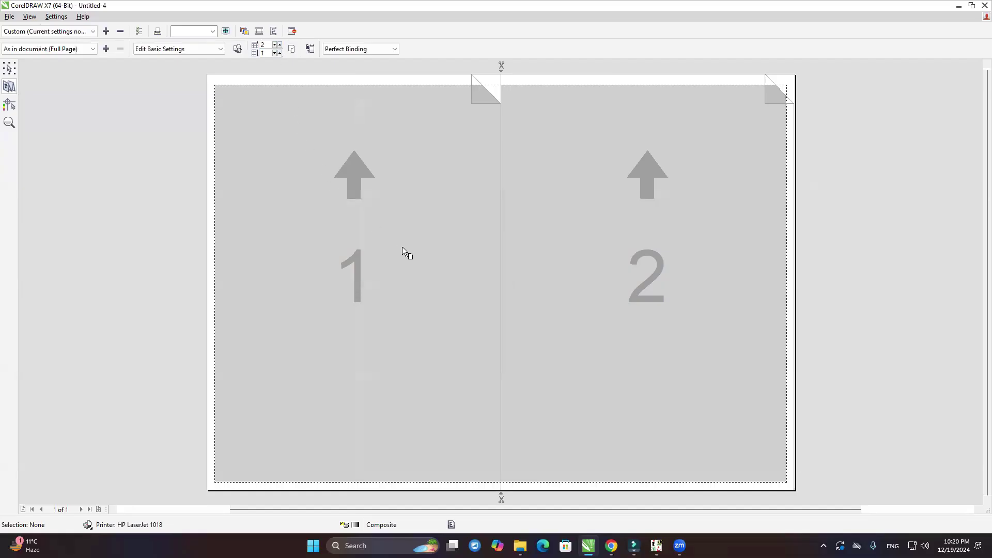
pyautogui.click(500, 192)
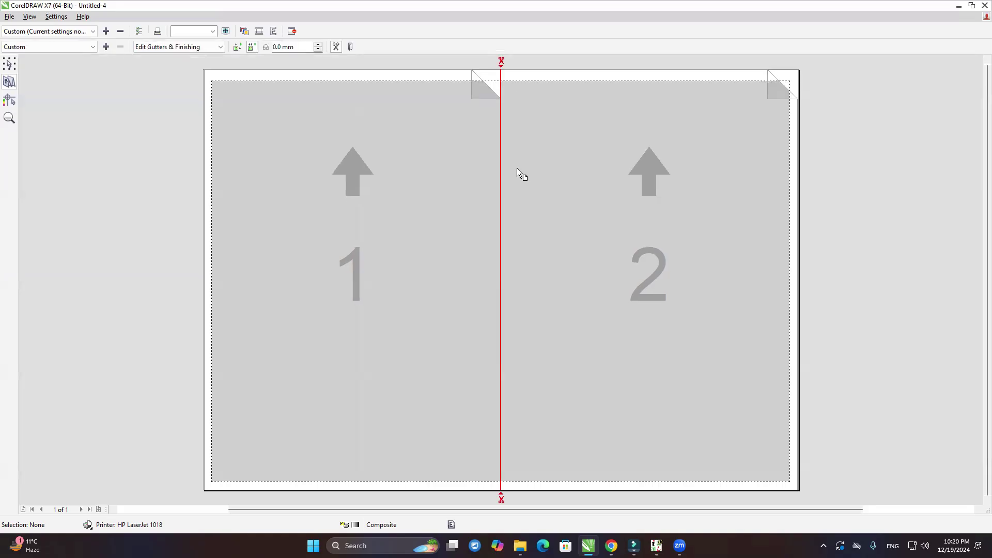
pyautogui.moveTo(301, 49); pyautogui.dragTo(271, 63)
pyautogui.write('2')
pyautogui.press('Return')
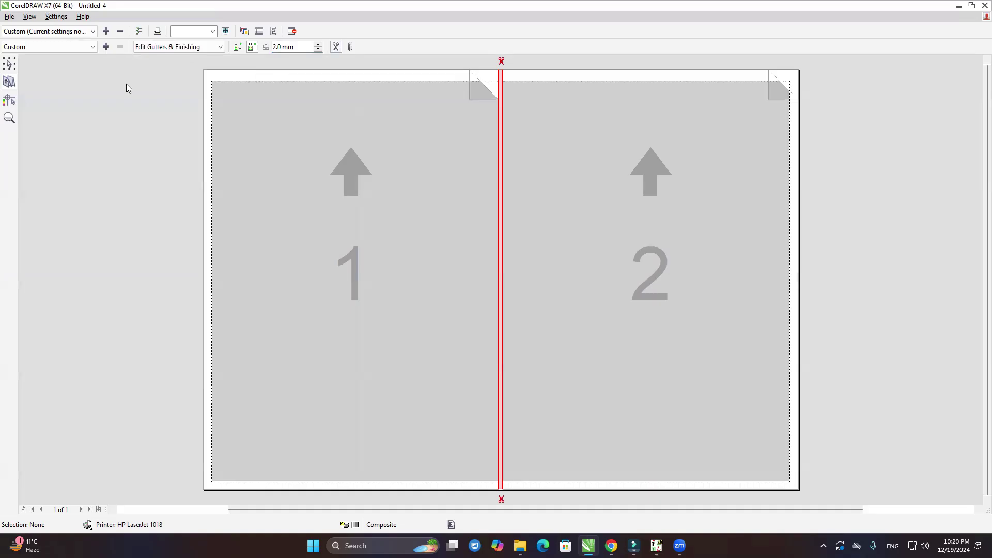
pyautogui.click(11, 67)
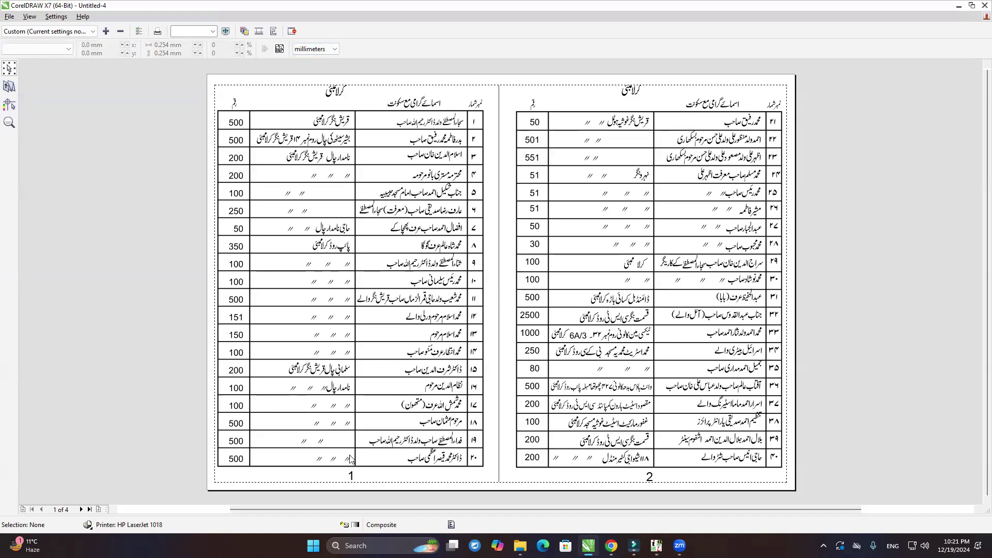
pyautogui.click(292, 32)
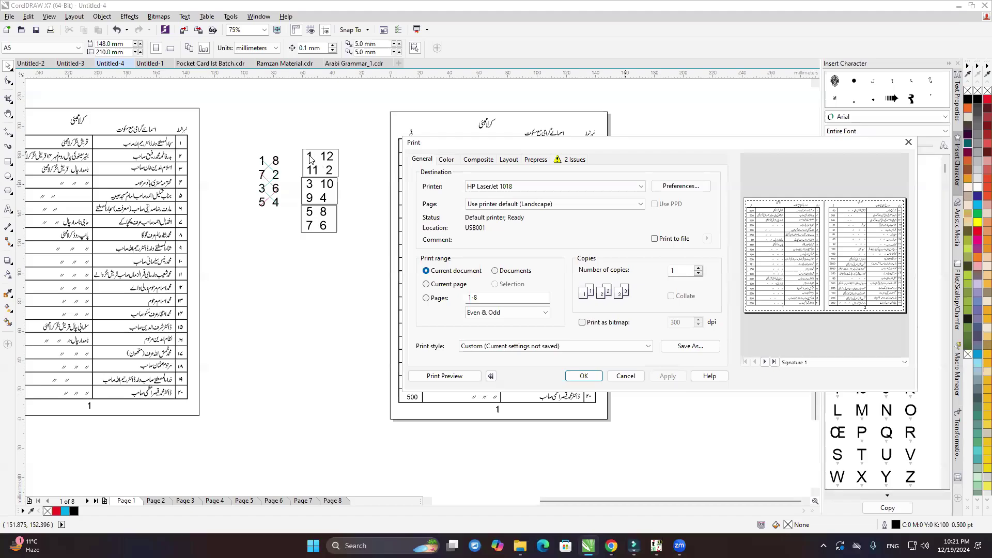
# - Replace the Pages range with 1 12 and apply it
pyautogui.doubleClick(470, 298)
pyautogui.write('1 12')
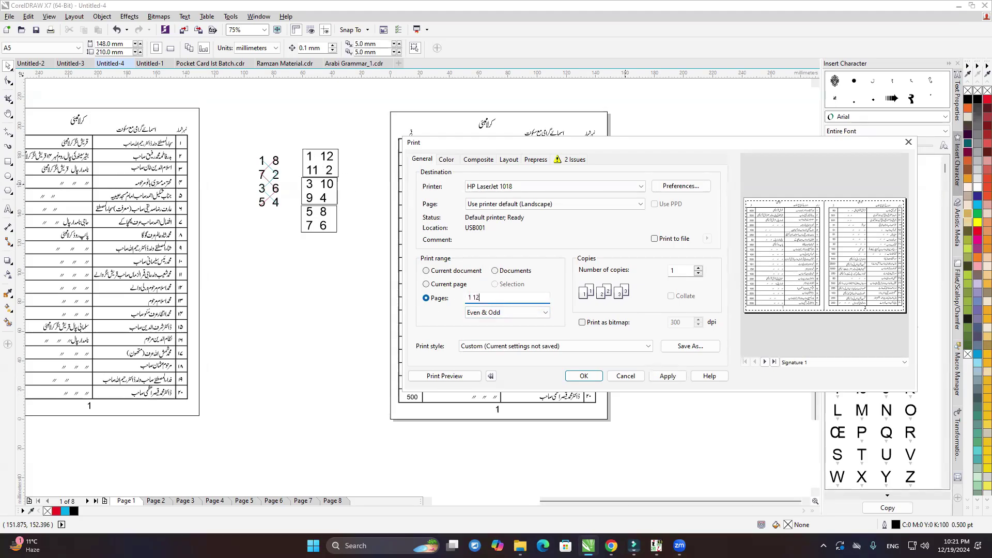
pyautogui.click(667, 377)
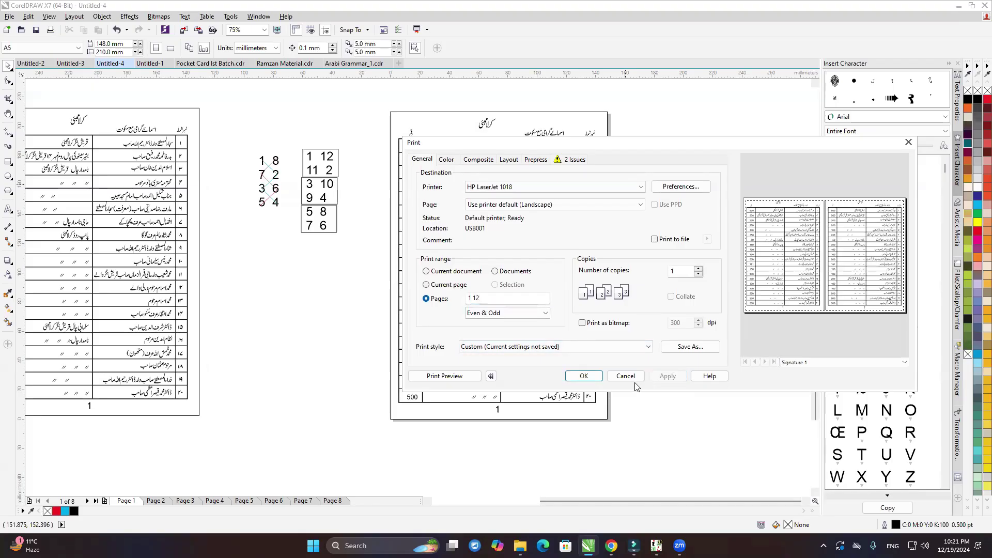
# - Check the right-hand page slot of the spread in preview, then select the 12 in Pages
pyautogui.click(445, 375)
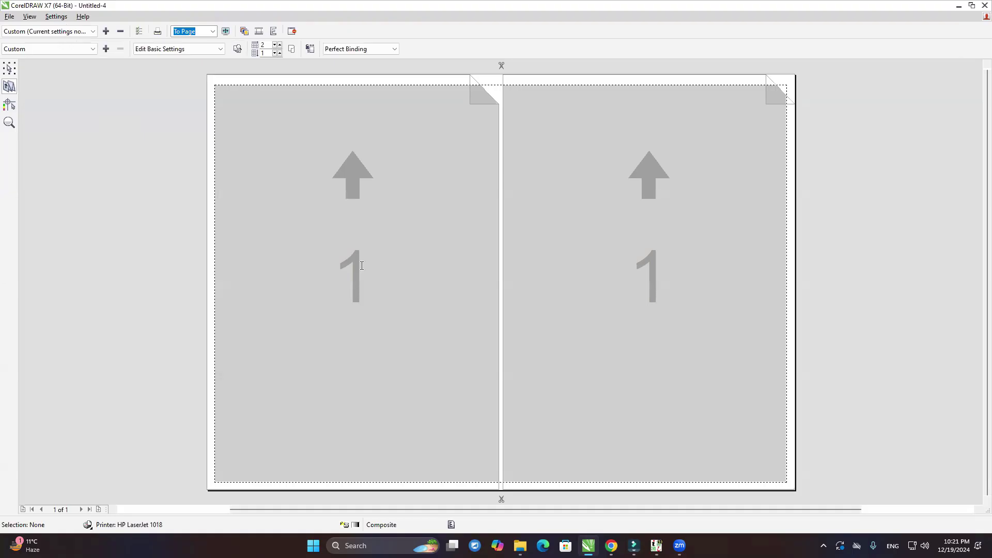
pyautogui.click(646, 276)
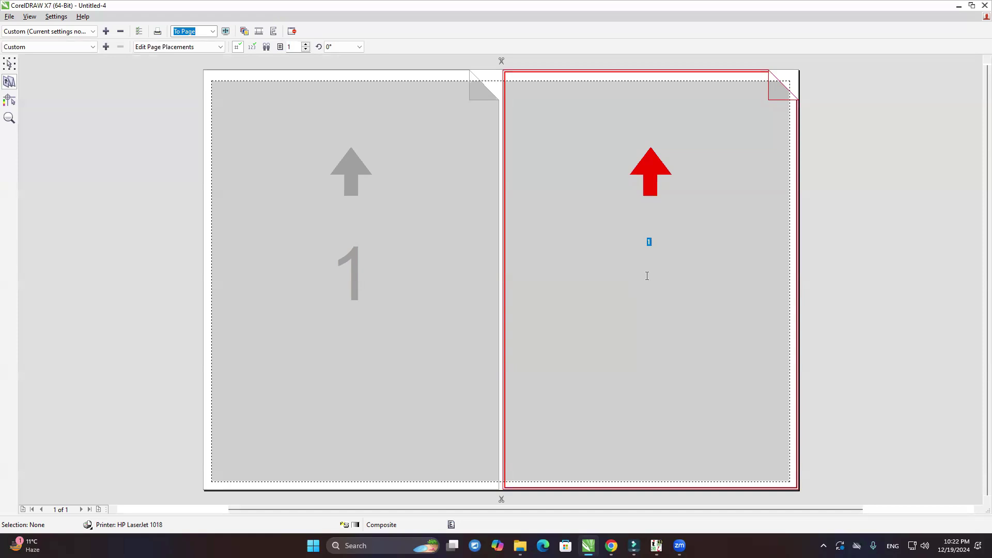
pyautogui.click(10, 64)
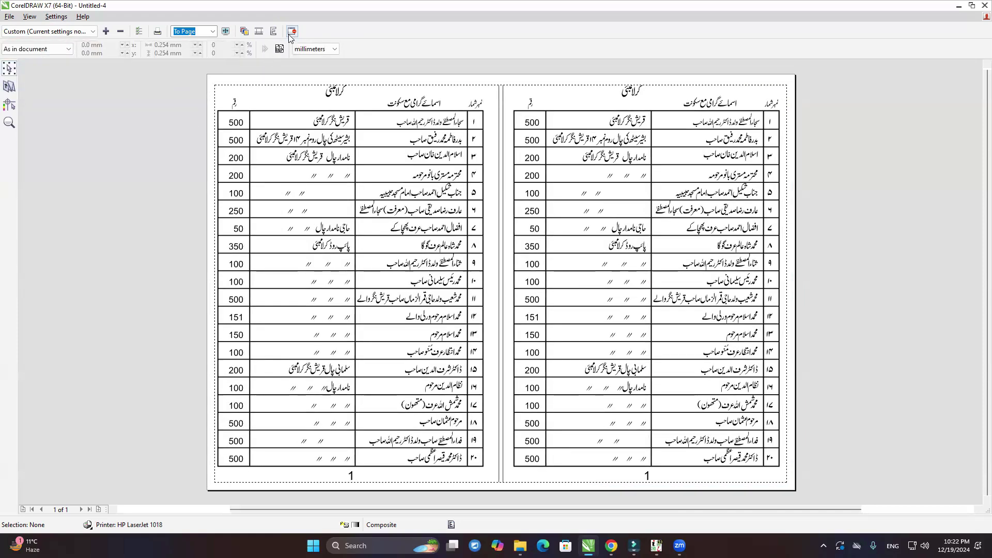
pyautogui.click(292, 31)
pyautogui.click(408, 301)
pyautogui.doubleClick(408, 301)
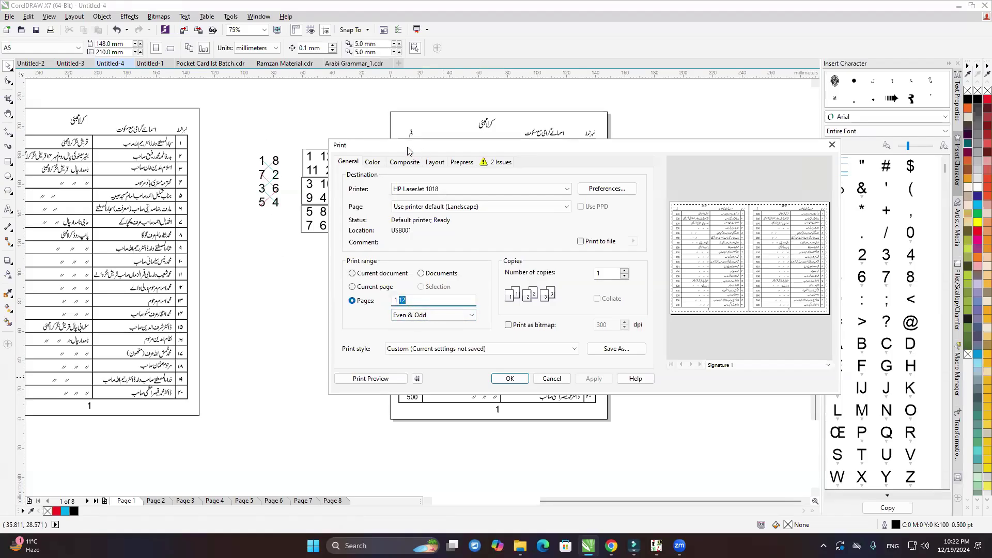
# - Change the Pages range to 1 8, apply and preview that spread, then cancel printing
pyautogui.moveTo(408, 146); pyautogui.dragTo(497, 148)
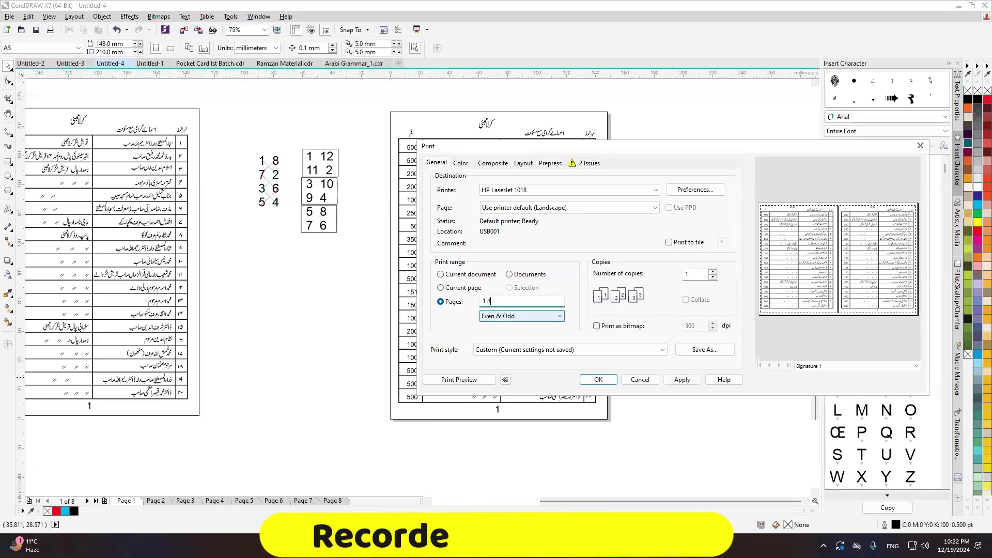
pyautogui.write('8')
pyautogui.click(682, 380)
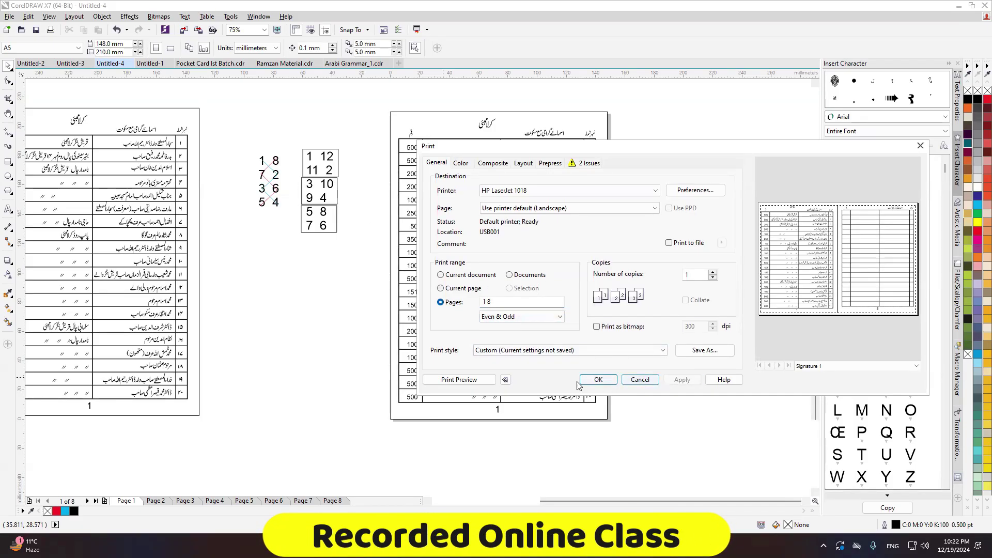
pyautogui.click(459, 380)
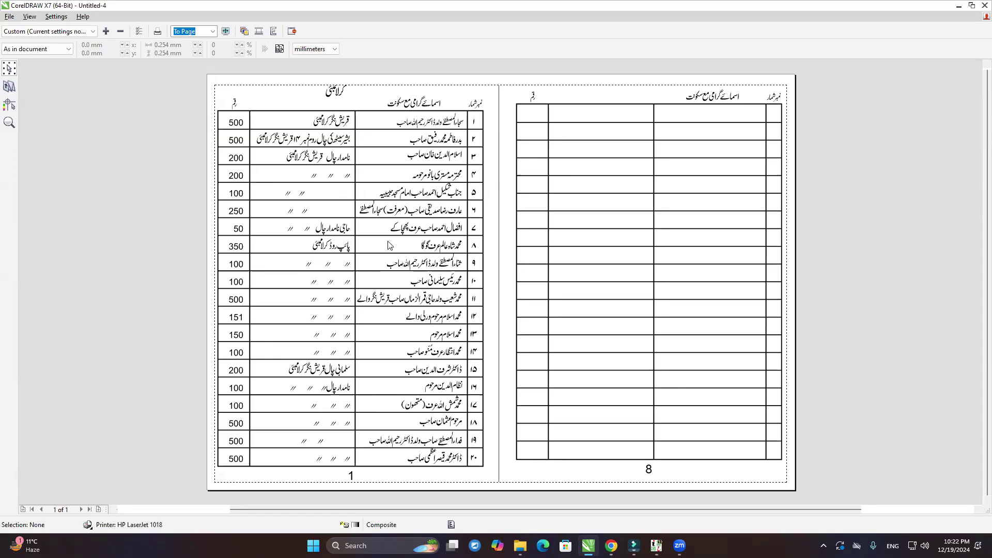
pyautogui.click(291, 32)
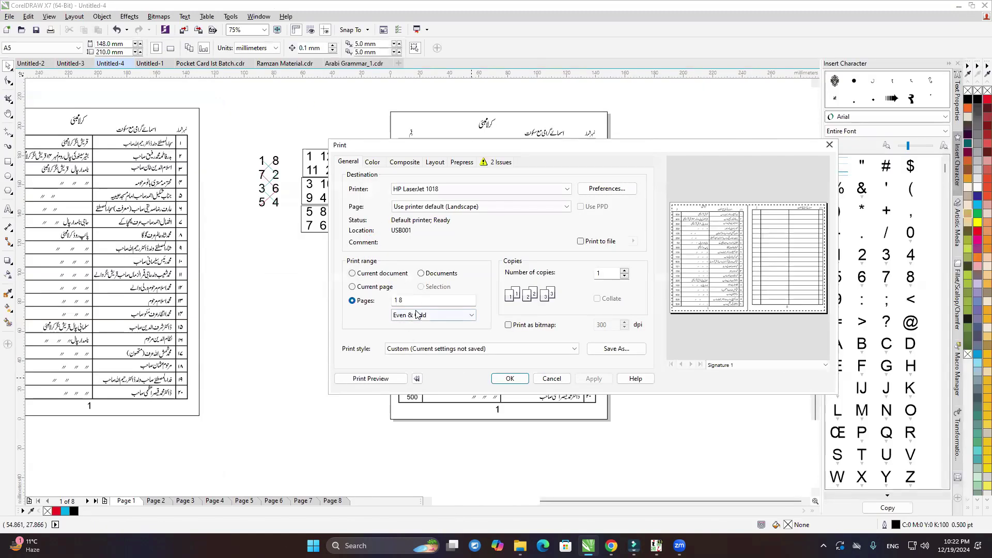
pyautogui.click(552, 383)
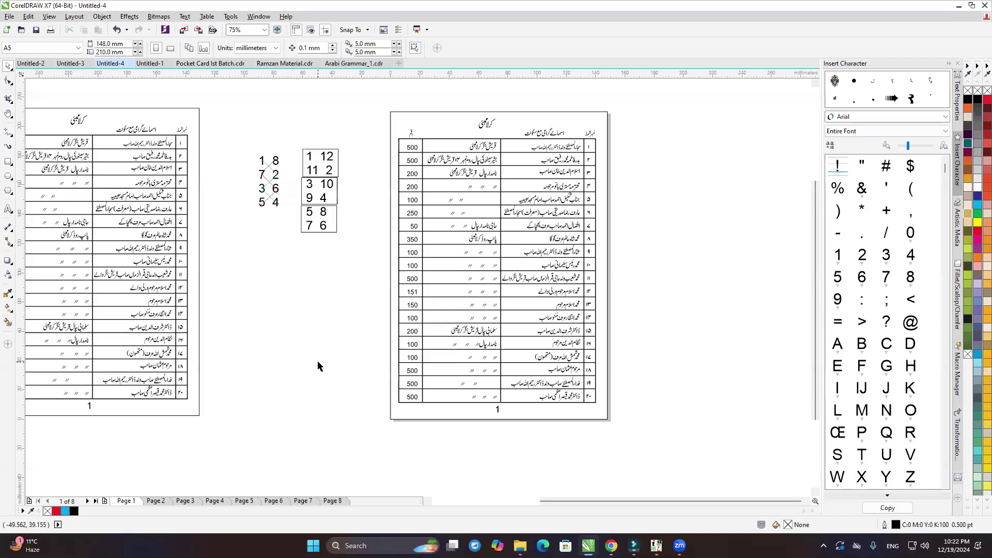
# - Reopen the print settings and look over the current print preview
pyautogui.hotkey('ctrl', 'o')
pyautogui.click(857, 395)
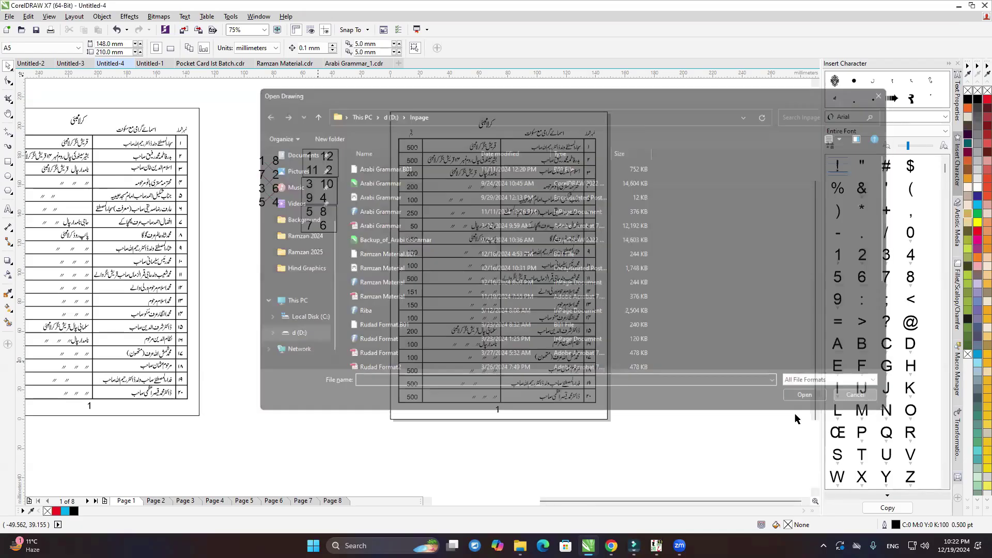
pyautogui.hotkey('ctrl', 'p')
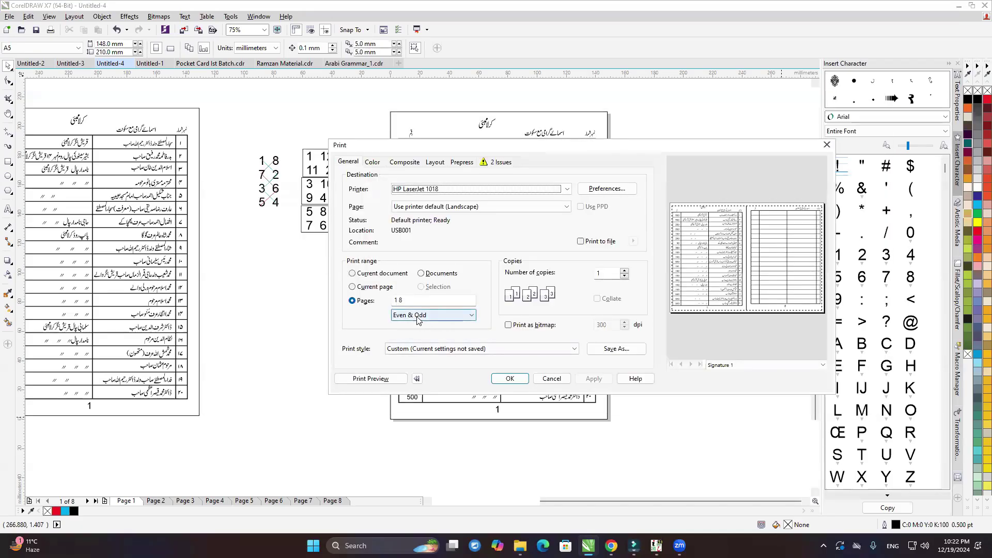
pyautogui.click(370, 379)
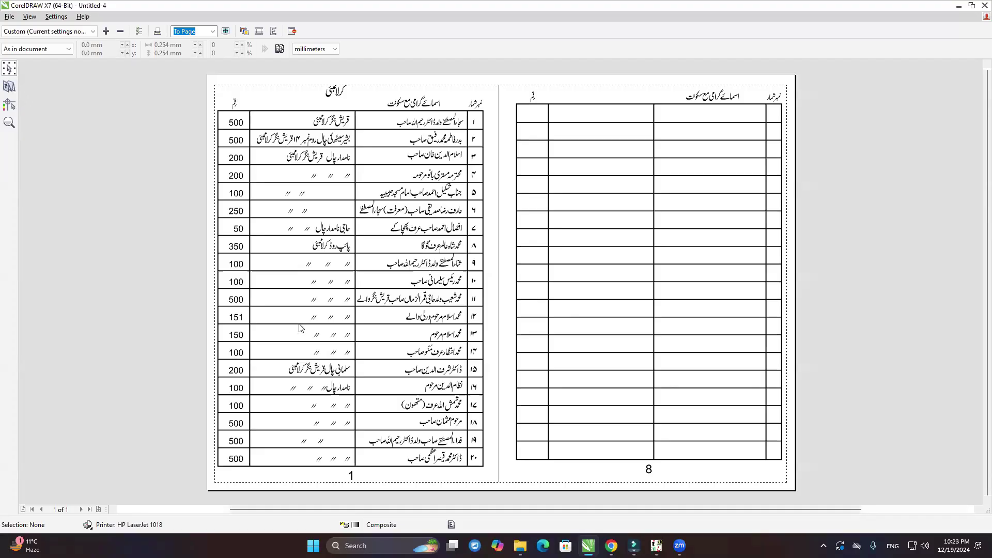
pyautogui.click(292, 31)
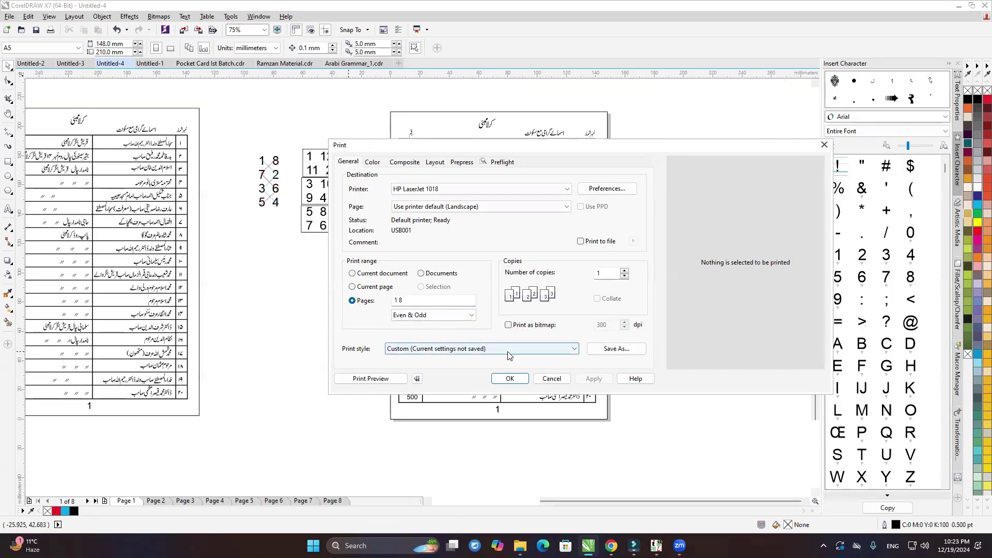
# - Set the page range to 7 2, apply it and preview that spread
pyautogui.click(414, 300)
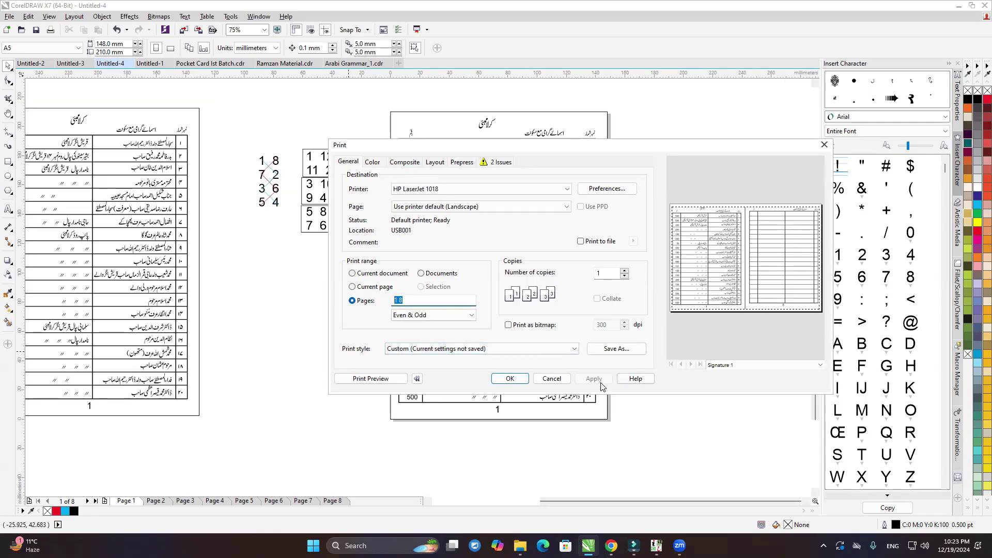
pyautogui.write('7')
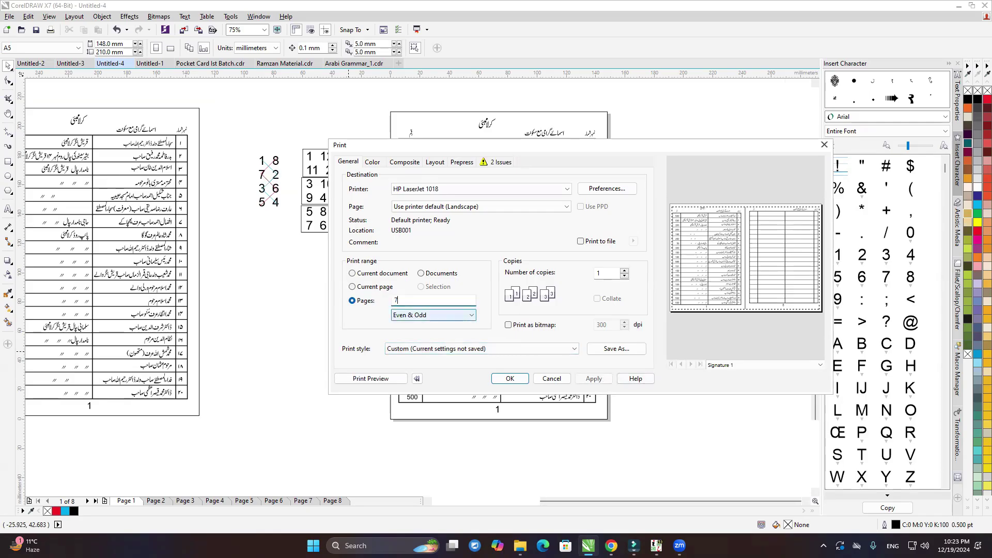
pyautogui.write(' 2')
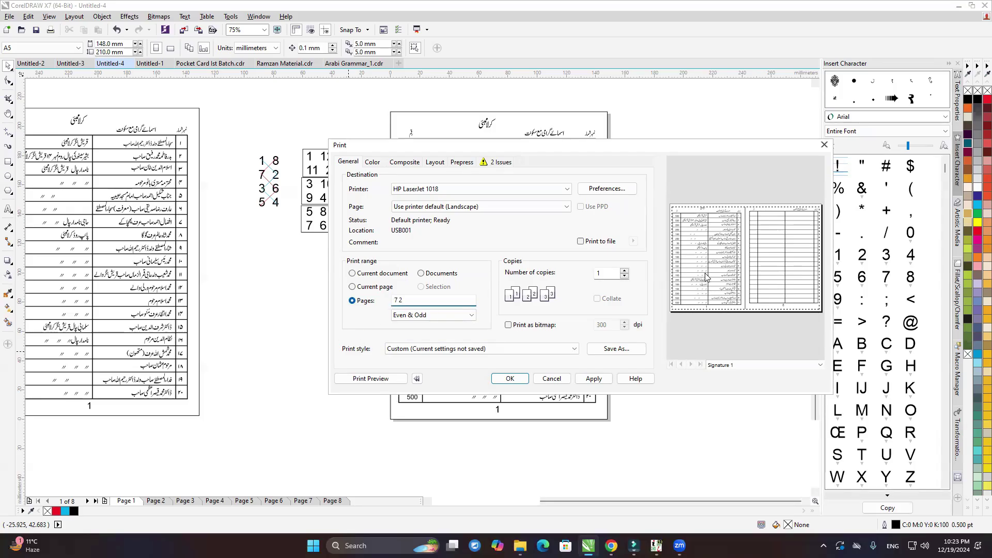
pyautogui.click(594, 379)
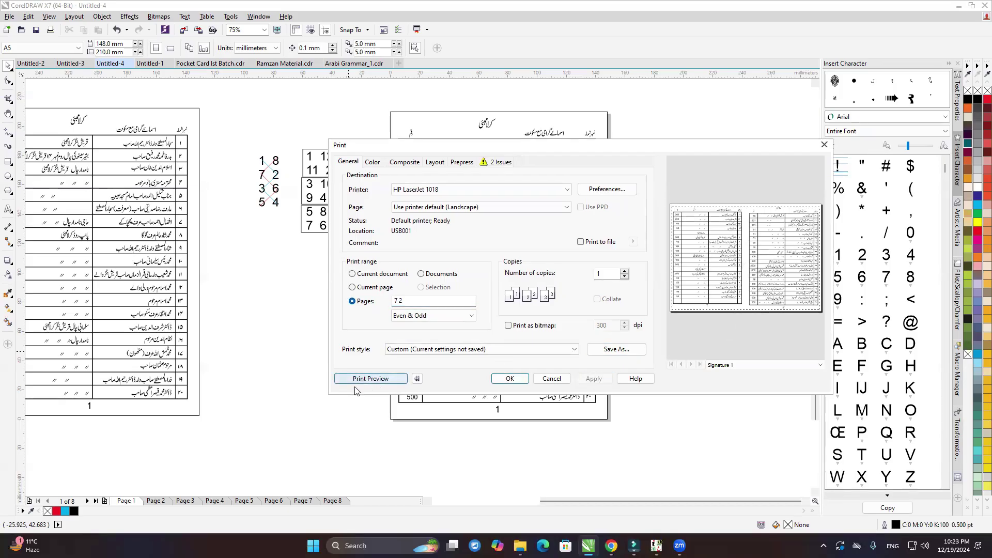
pyautogui.click(370, 379)
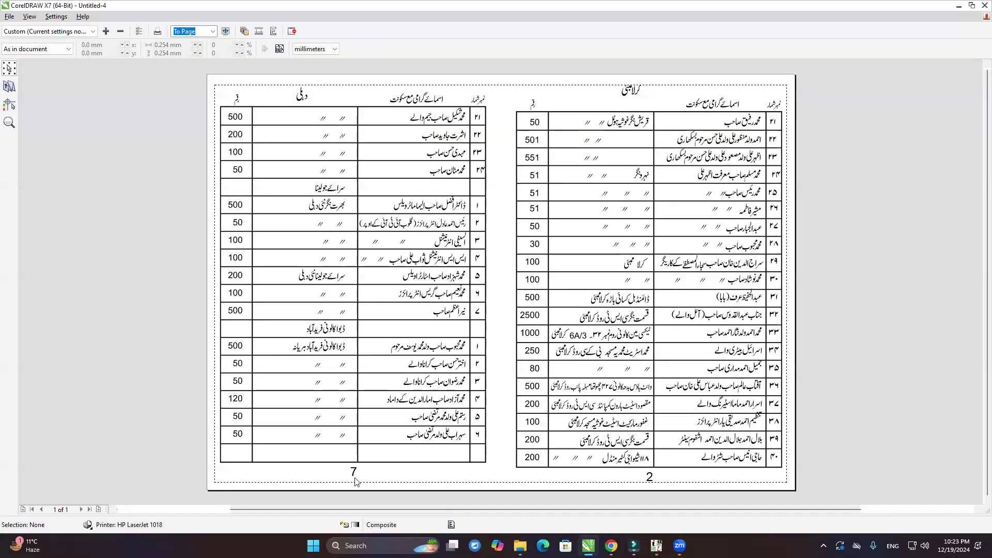
# - Enter the 3 6 page range, apply and preview it, then move the Print dialog aside
pyautogui.press('Escape')
pyautogui.click(373, 303)
pyautogui.write('3')
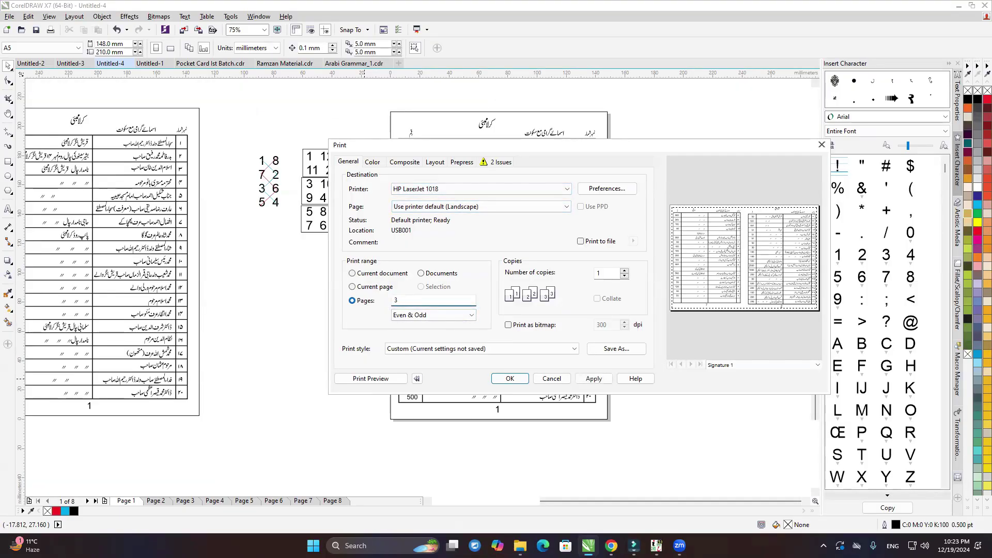
pyautogui.write(' 6')
pyautogui.click(594, 379)
pyautogui.click(371, 379)
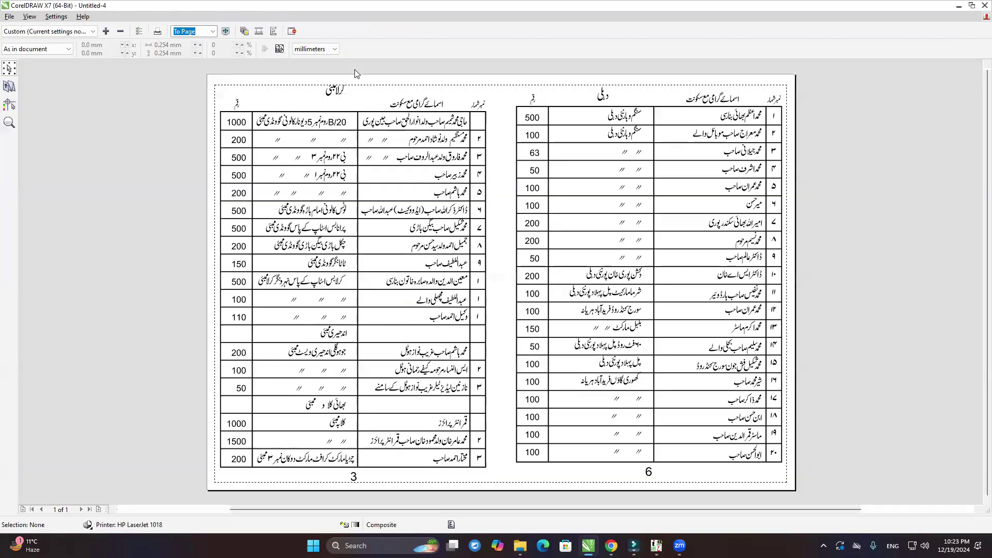
pyautogui.press('Escape')
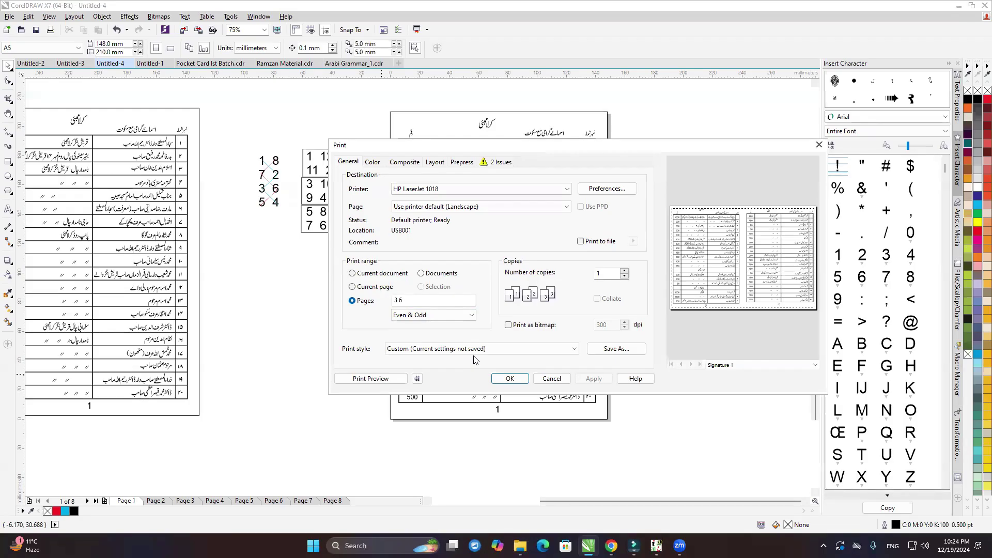
pyautogui.moveTo(459, 148); pyautogui.dragTo(534, 157)
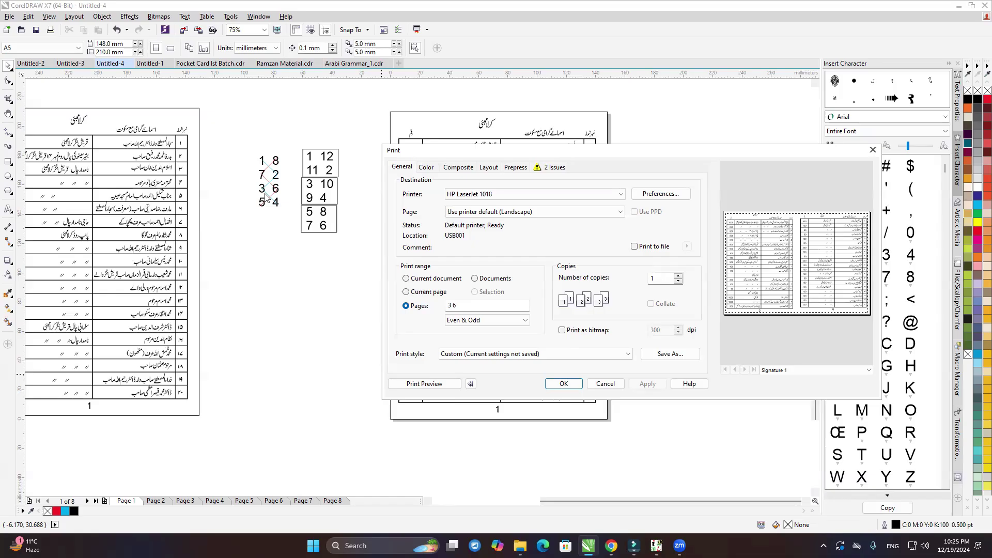
# - Cancel printing and draw a rectangle enclosing both pages of the 2 and 1 spread
pyautogui.click(605, 384)
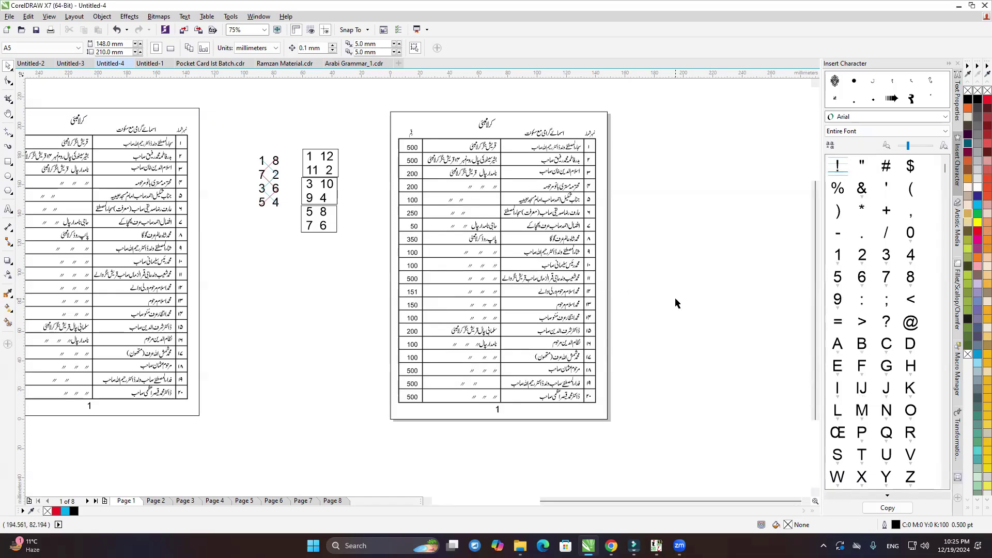
pyautogui.hscroll(2, 661, 351)
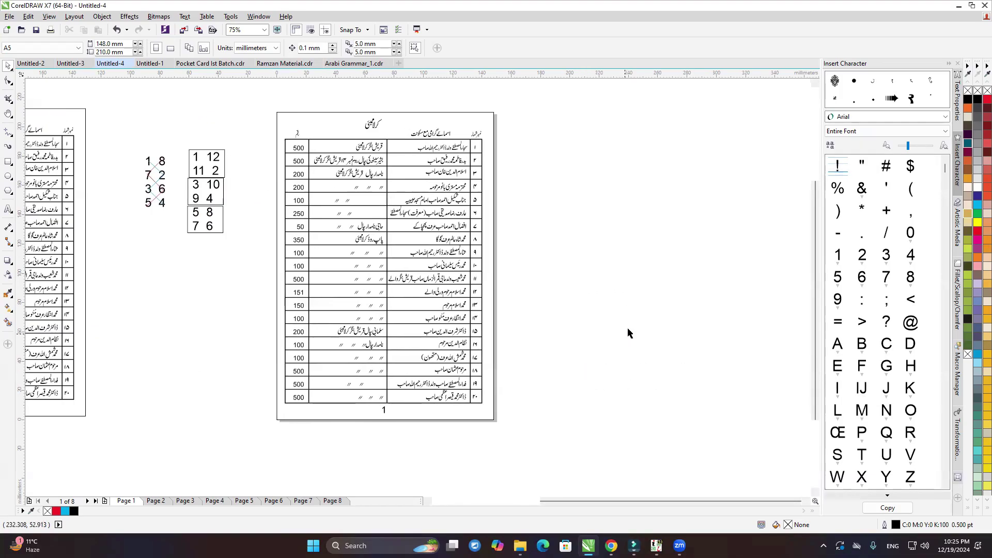
pyautogui.hscroll(5, 629, 332)
pyautogui.hscroll(-11, 508, 277)
pyautogui.hscroll(-4, 548, 279)
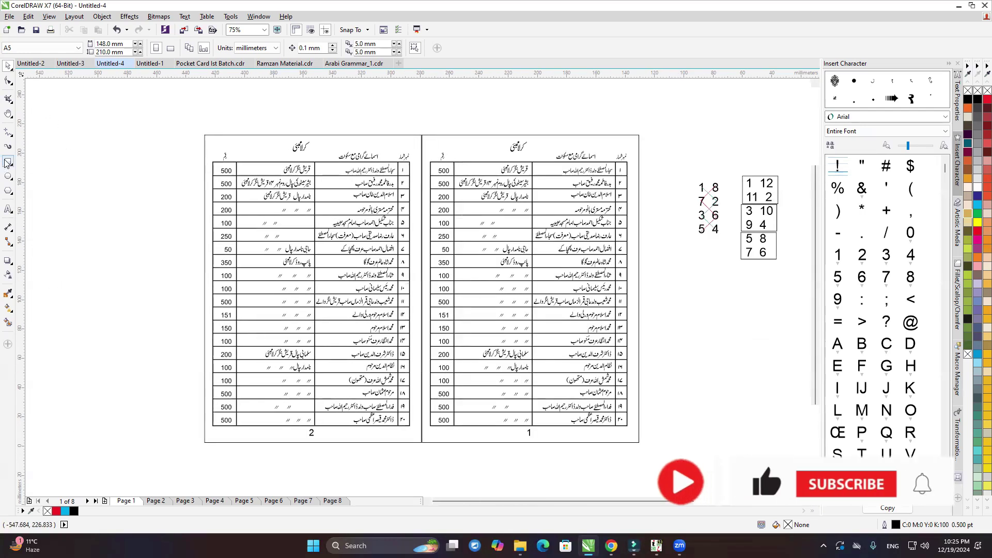
pyautogui.click(6, 163)
pyautogui.moveTo(193, 126); pyautogui.dragTo(656, 459)
# - Deselect the new rectangle and bring the print settings back with Ctrl+P
pyautogui.press('space')
pyautogui.click(212, 150)
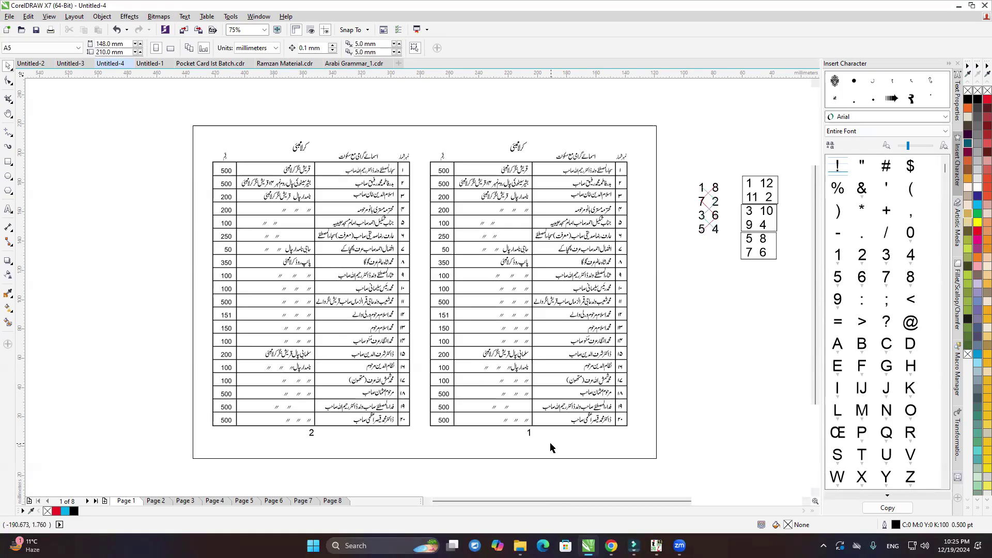
pyautogui.hscroll(5, 454, 297)
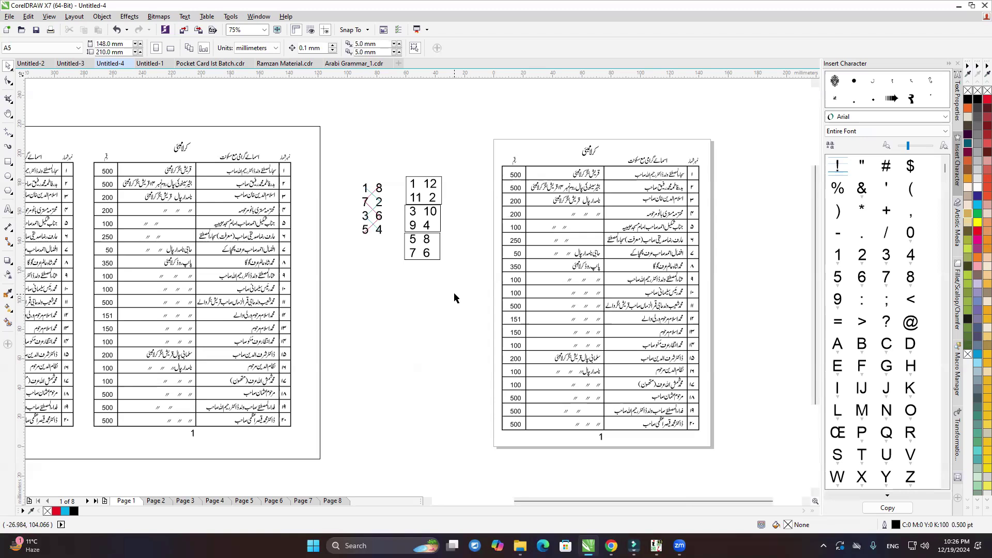
pyautogui.hotkey('ctrl', 'p')
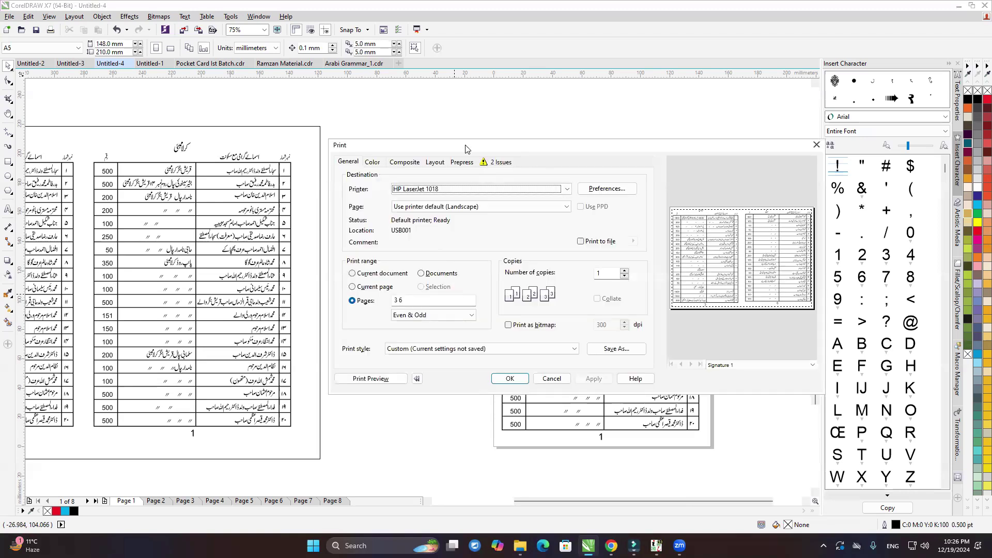
# - Replace the page range with the order 1 8 7 2 3 6 5 4 and apply it
pyautogui.moveTo(466, 149); pyautogui.dragTo(747, 128)
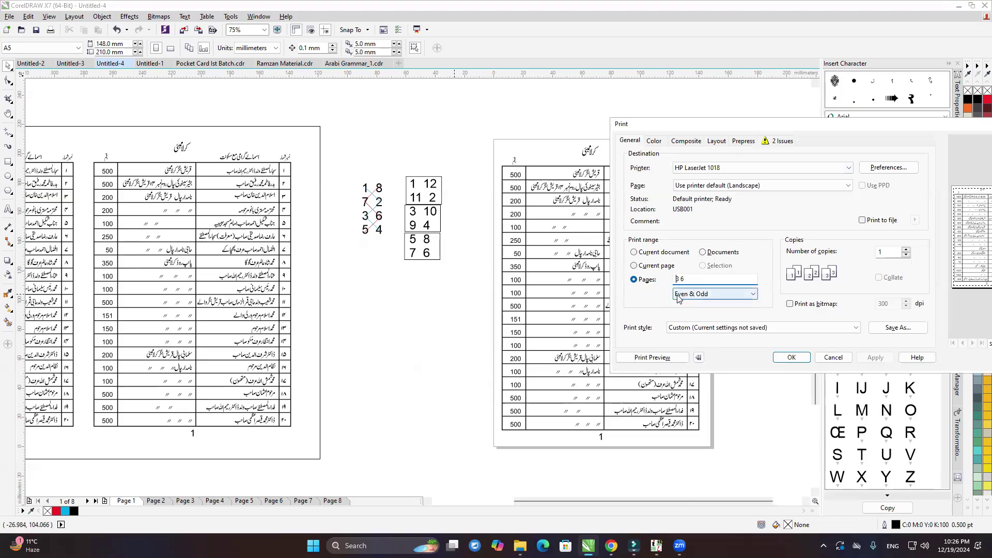
pyautogui.hotkey('shift', 'End')
pyautogui.write('1 ')
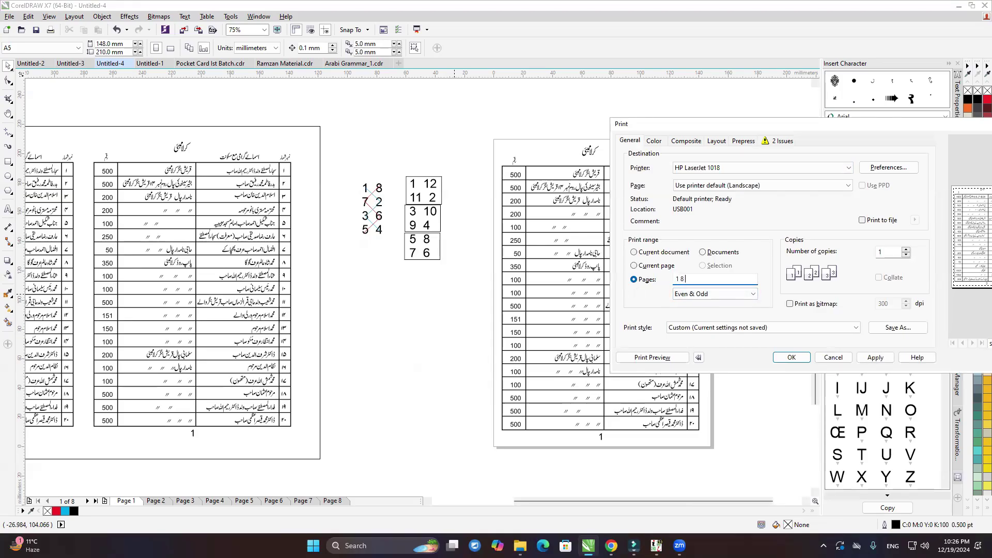
pyautogui.write('8 7 2 3 6 5 4')
pyautogui.moveTo(747, 128); pyautogui.dragTo(576, 130)
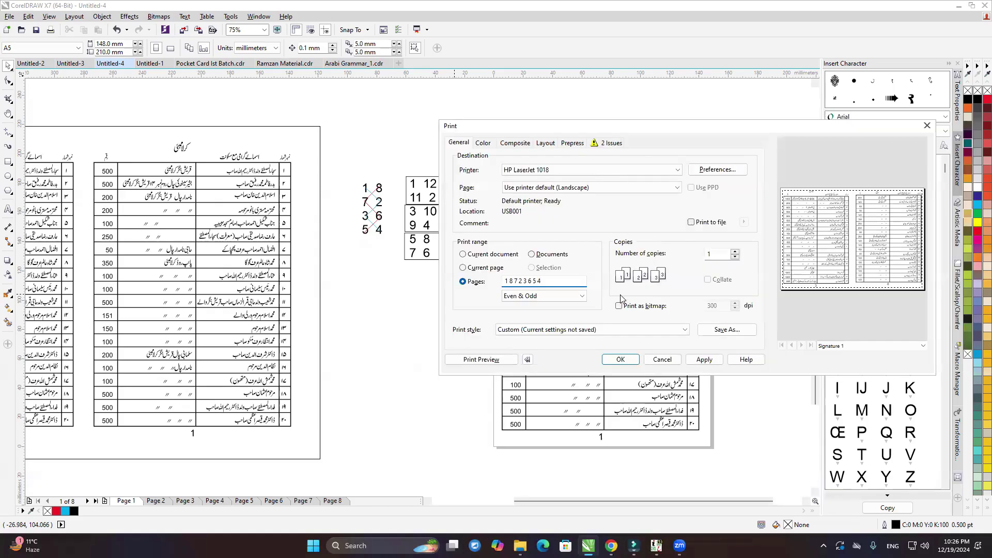
pyautogui.click(706, 360)
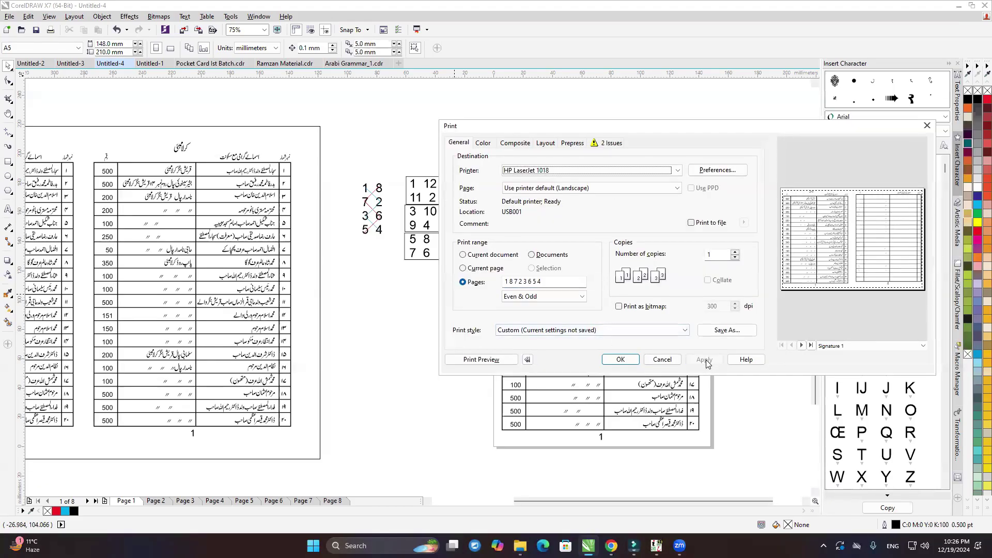
# - Check the four preview spreads (1–8, 7–2, 3–6, 5–4), then return to print settings
pyautogui.click(490, 360)
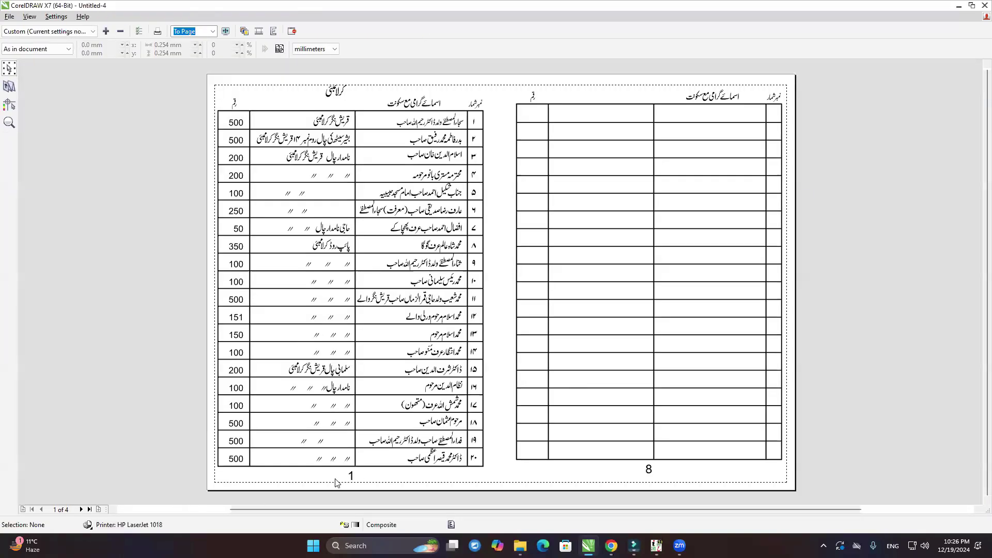
pyautogui.click(81, 510)
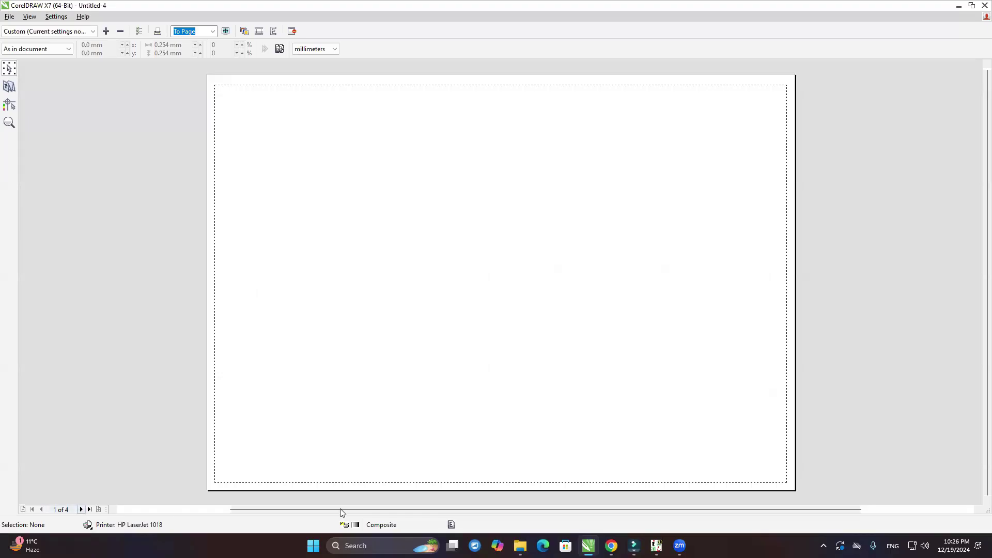
pyautogui.click(82, 509)
pyautogui.click(81, 509)
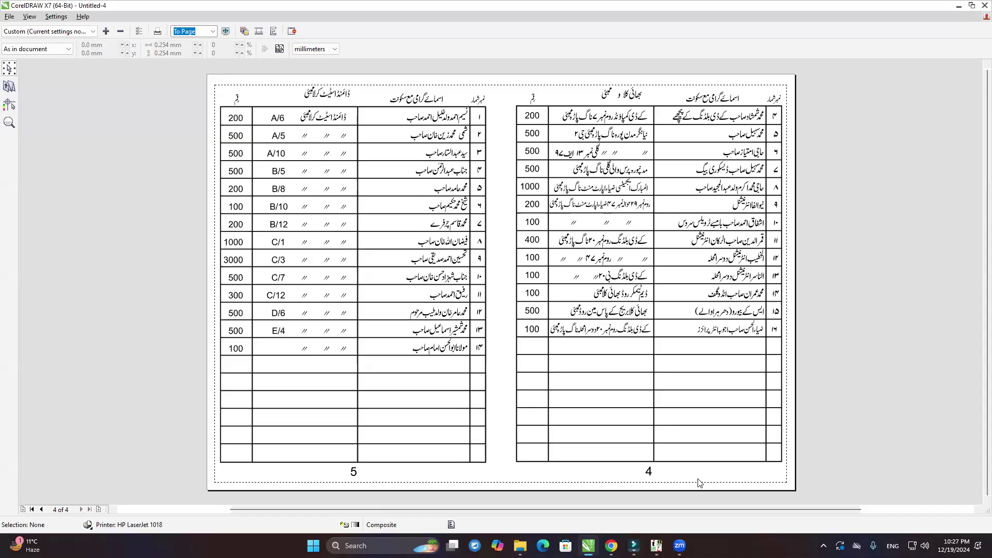
pyautogui.click(292, 31)
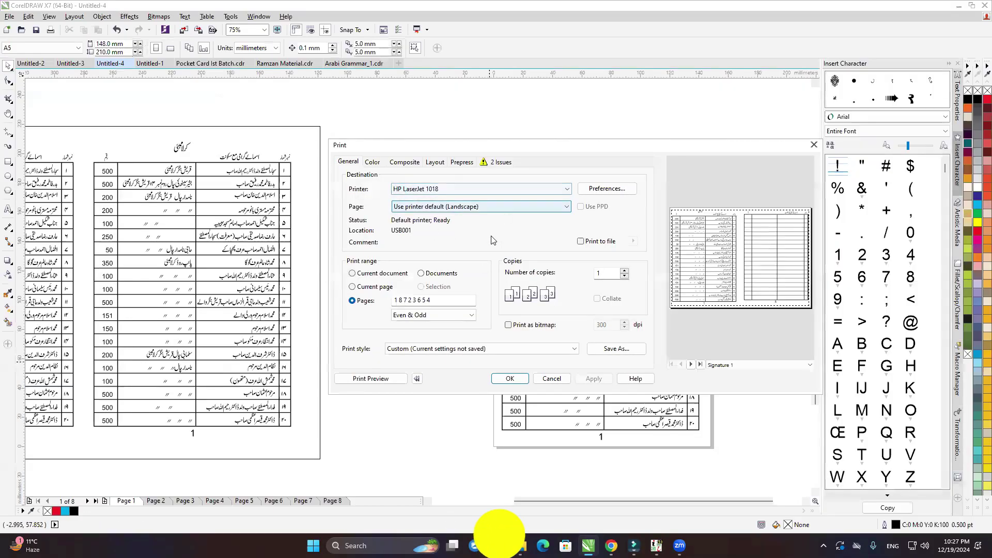
# - Switch the printer to Microsoft Print to PDF with A5 paper in Landscape orientation
pyautogui.click(406, 189)
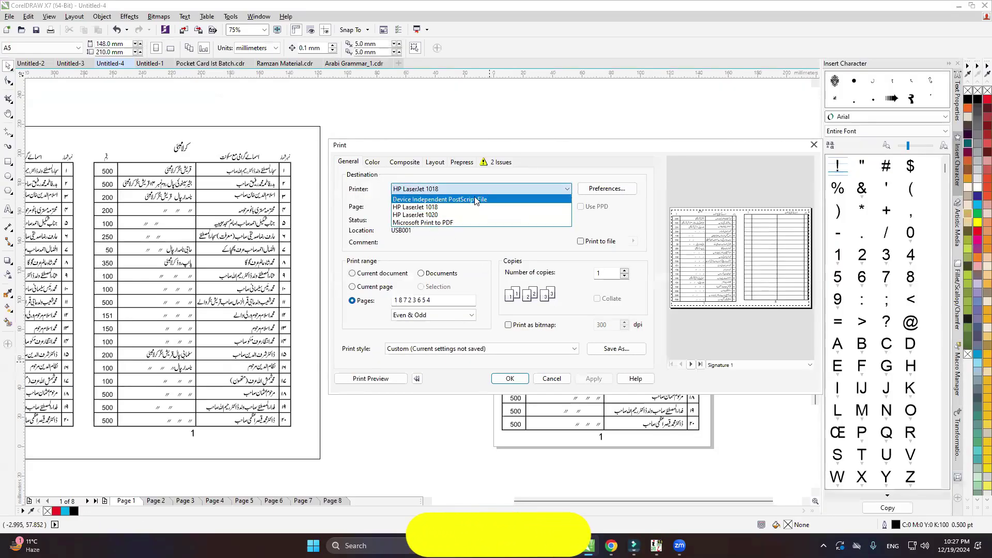
pyautogui.click(439, 223)
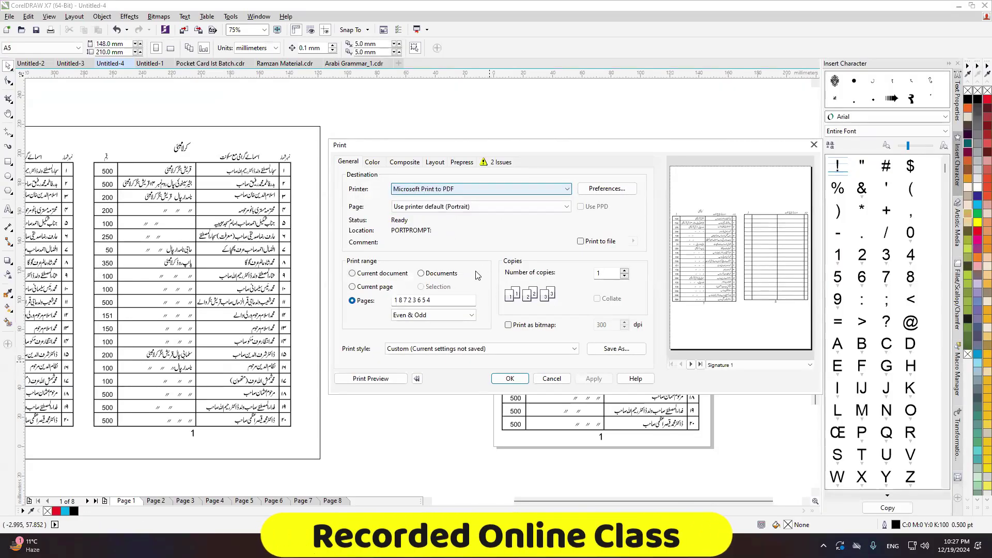
pyautogui.click(608, 189)
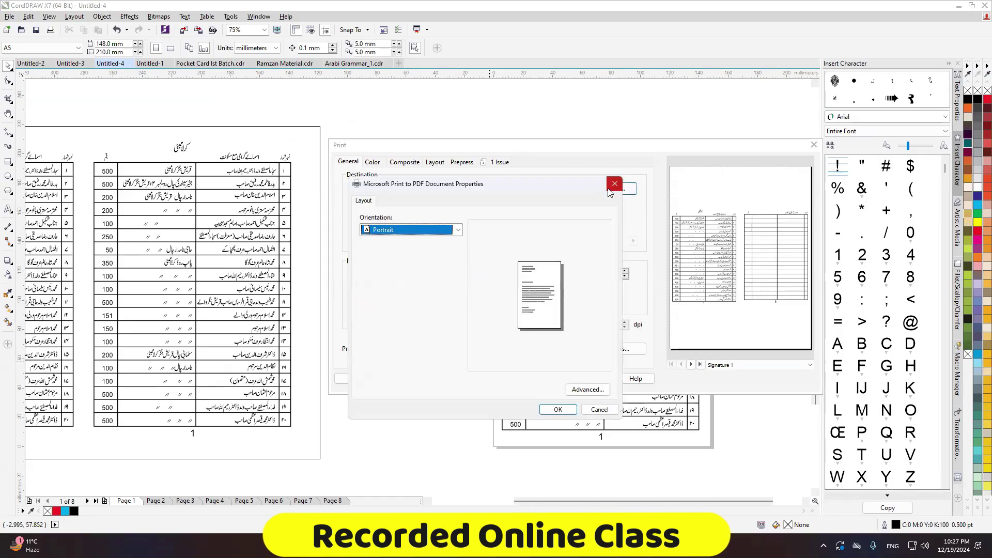
pyautogui.click(459, 230)
pyautogui.click(408, 238)
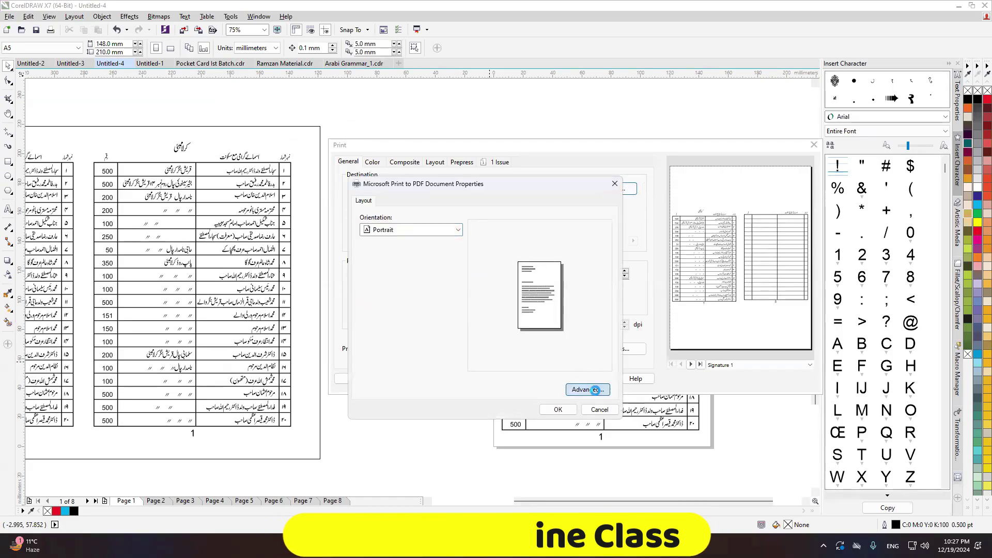
pyautogui.click(587, 389)
pyautogui.click(478, 221)
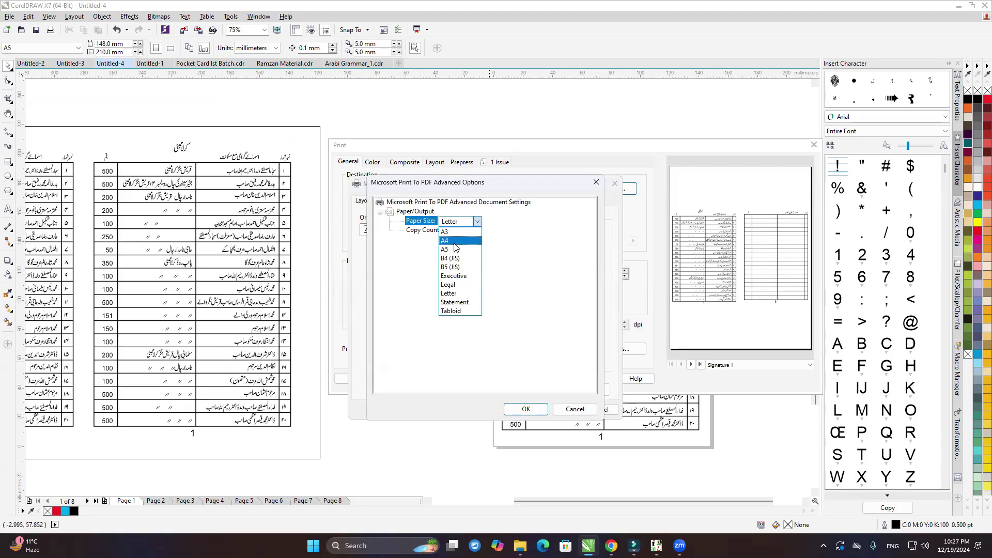
pyautogui.click(455, 249)
pyautogui.click(525, 409)
pyautogui.click(433, 234)
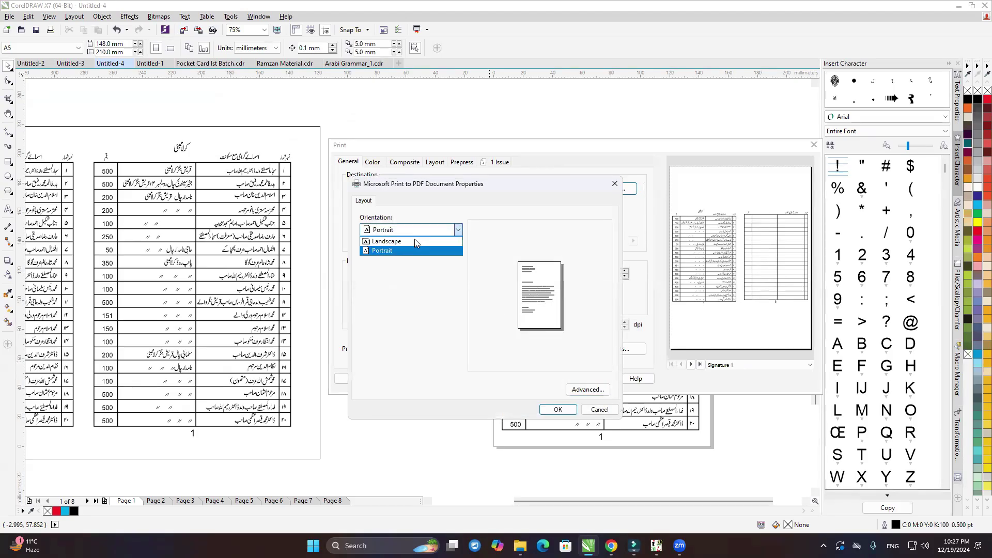
pyautogui.click(414, 241)
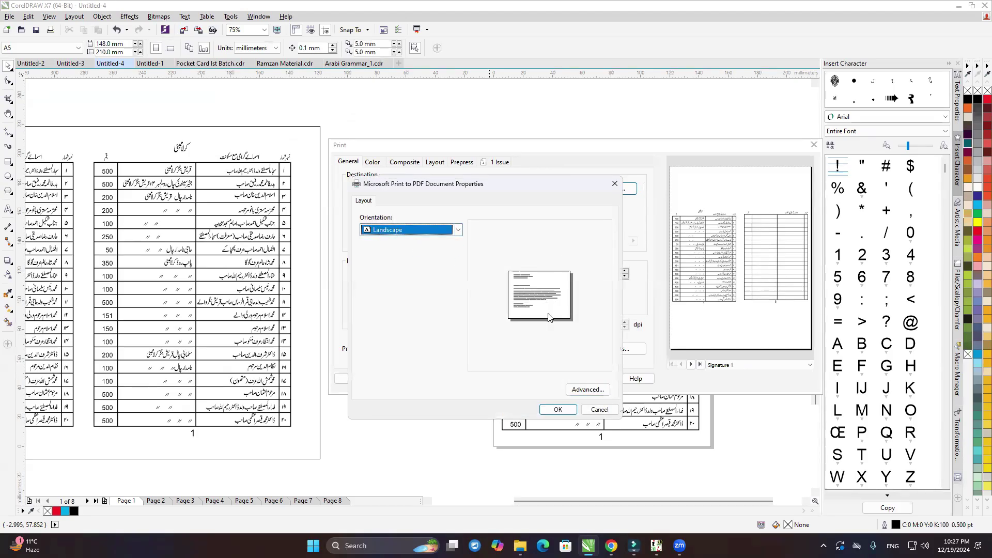
pyautogui.click(558, 409)
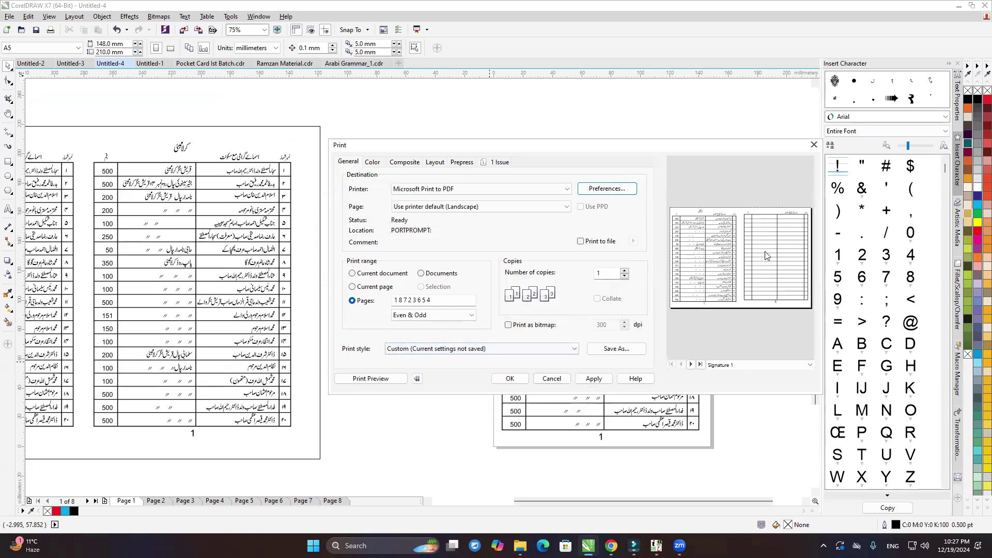
pyautogui.click(595, 379)
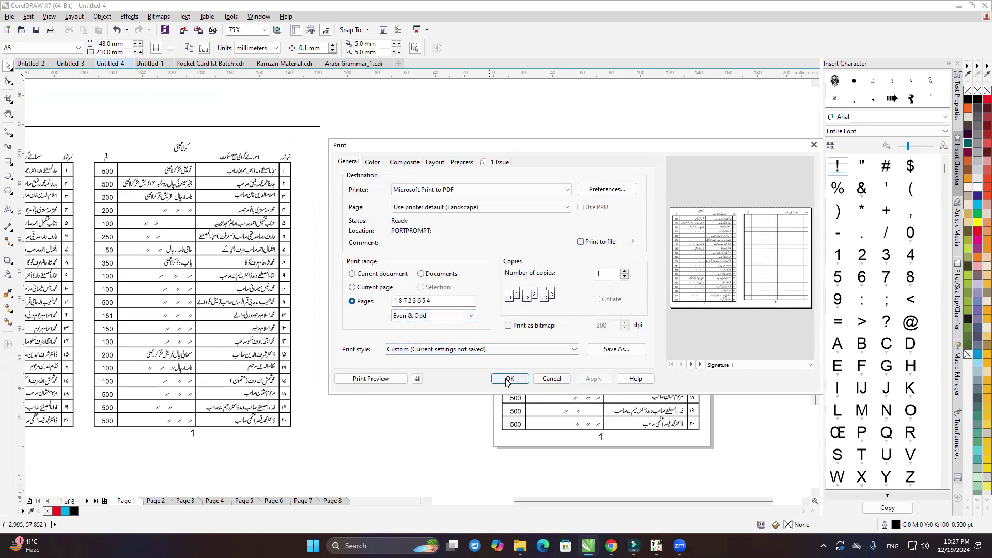
# - Print the spreads to a PDF named 'Rudad Printing' saved on the Desktop
pyautogui.click(510, 379)
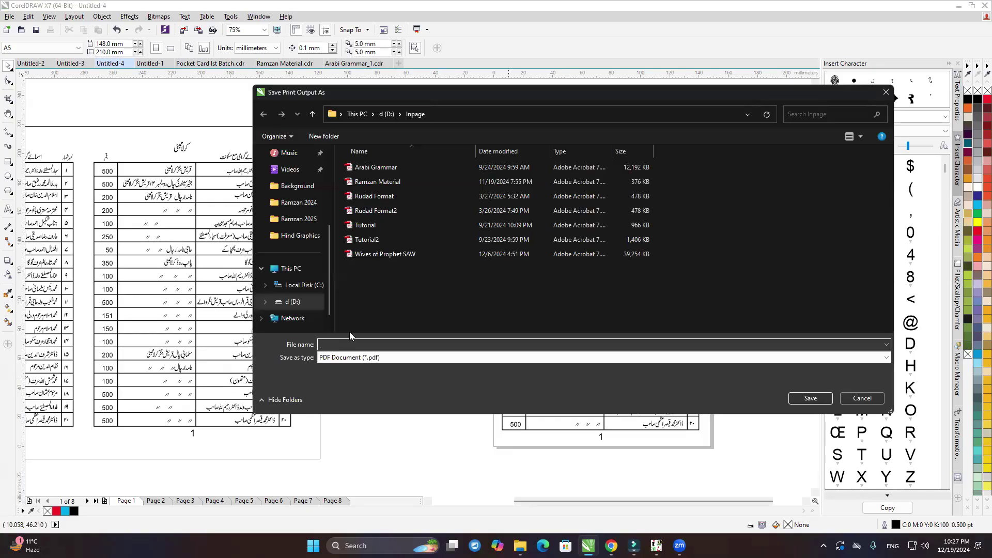
pyautogui.write('Rudad Printing')
pyautogui.scroll(5, 295, 232)
pyautogui.click(292, 223)
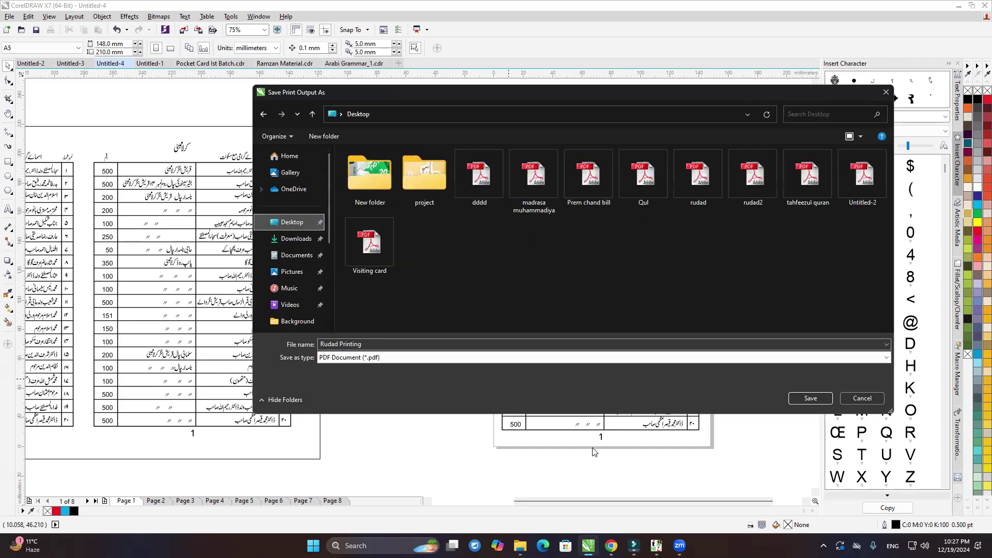
pyautogui.click(811, 398)
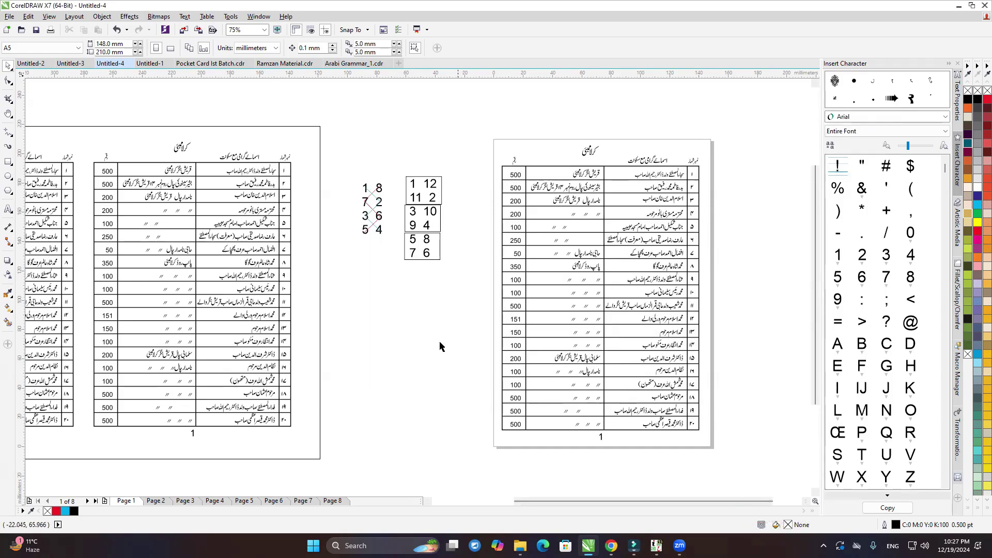
# - Open Rudad Printing.pdf from the desktop in Acrobat, dismissing the version warning
pyautogui.click(959, 6)
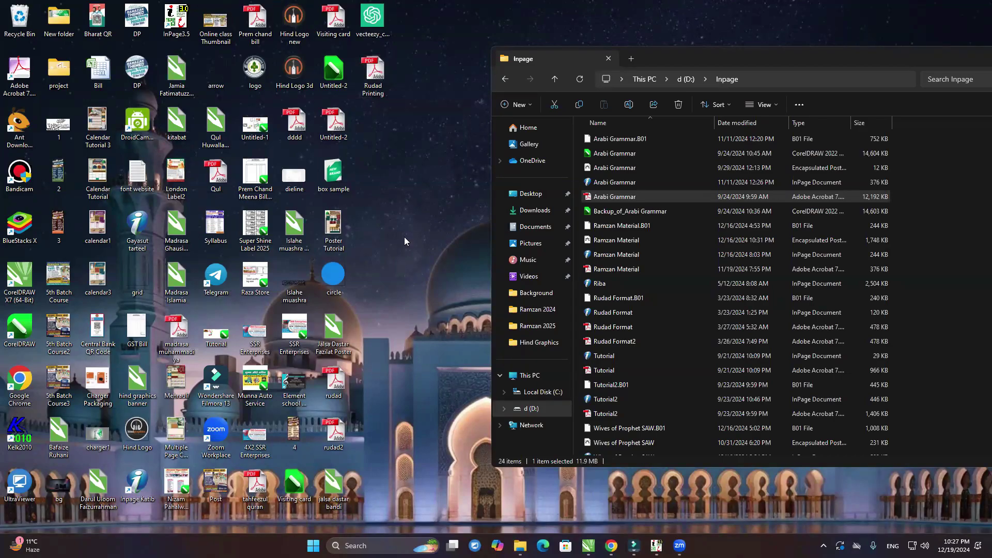
pyautogui.doubleClick(375, 76)
pyautogui.click(584, 314)
# - Scroll through the four PDF pages, return to page 1, and bring up Print with Ctrl+P
pyautogui.scroll(-5, 522, 279)
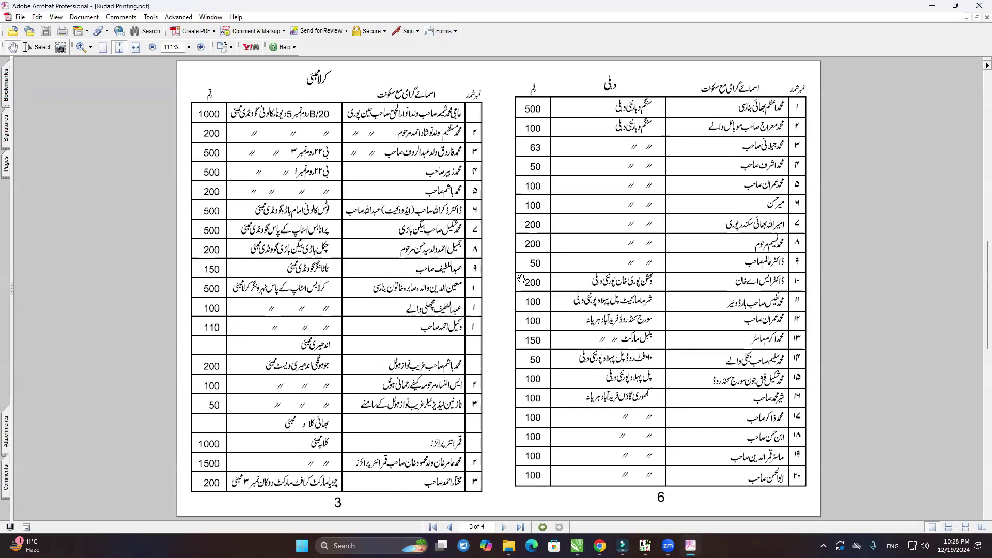
pyautogui.scroll(-5, 522, 279)
pyautogui.scroll(-5, 611, 292)
pyautogui.press('Home')
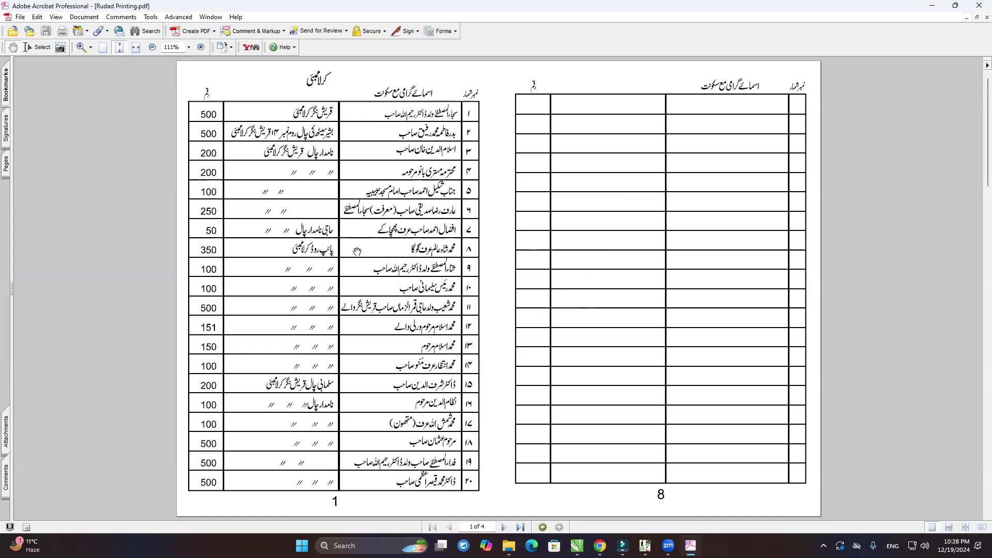
pyautogui.hotkey('ctrl', 'p')
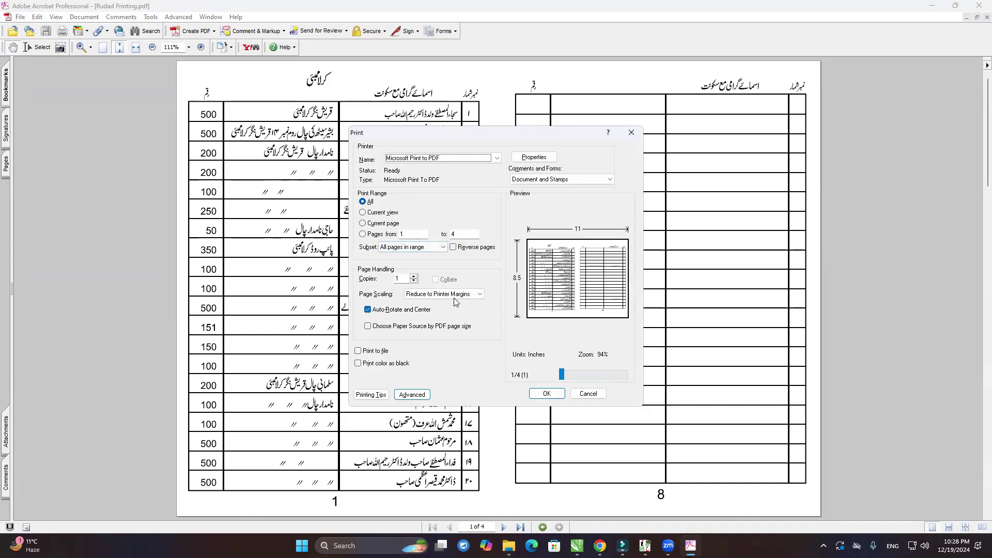
# - Set the print subset to Odd pages only, then change it to Even pages only
pyautogui.click(414, 250)
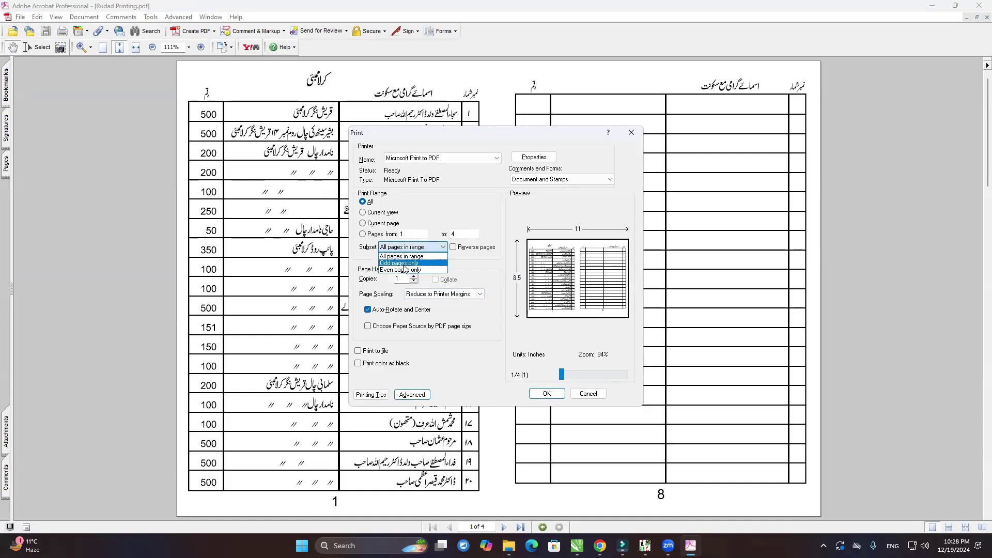
pyautogui.click(404, 264)
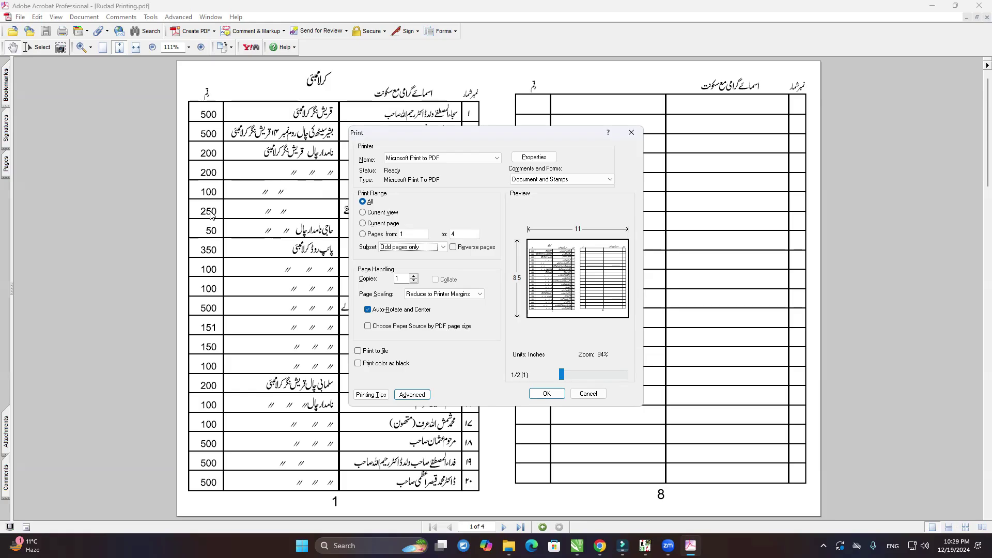
pyautogui.click(425, 252)
pyautogui.click(428, 271)
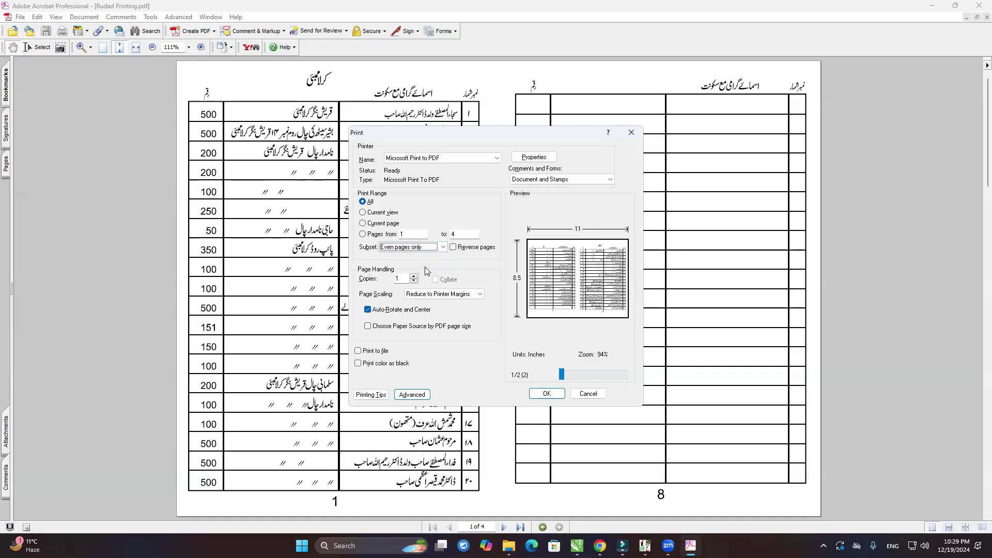